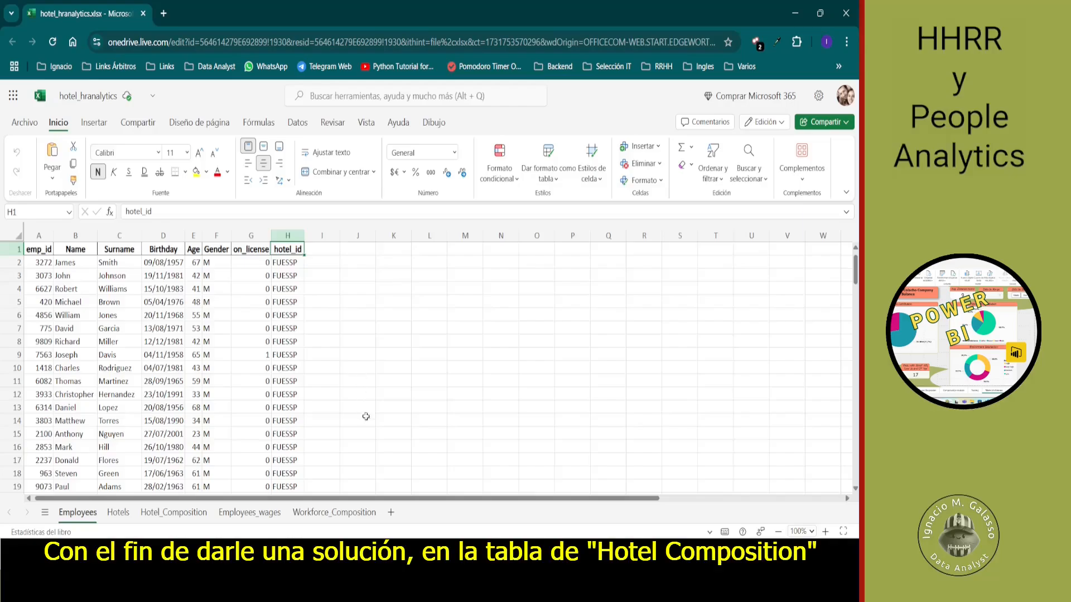
- Review the hc_id column in the Hotel_Composition, Workforce_Composition and Employees_wages sheets
click(183, 513)
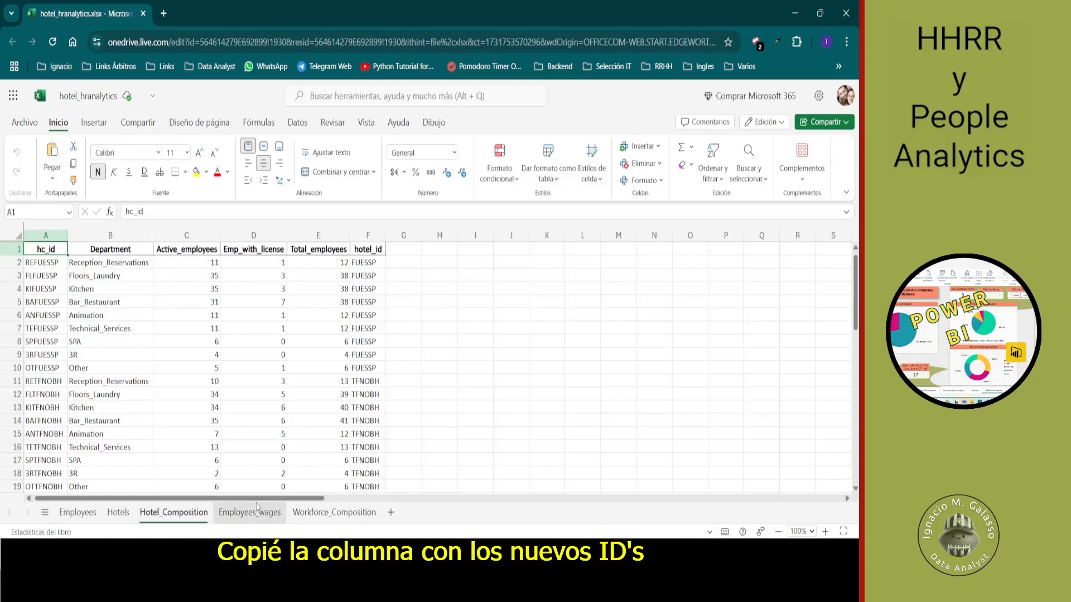
click(334, 512)
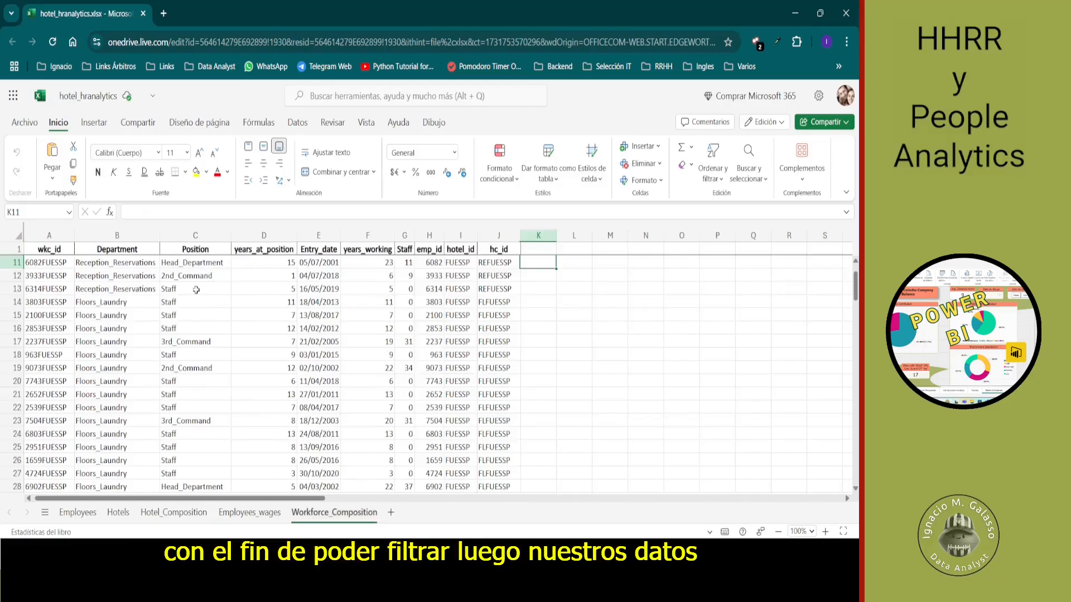
click(248, 521)
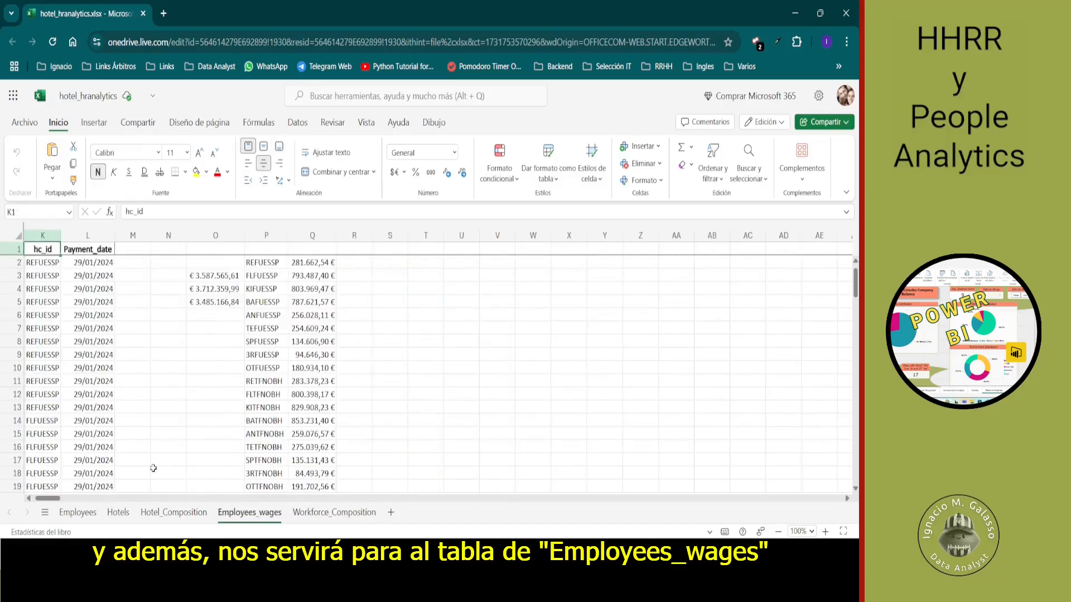
drag(49, 498, 34, 498)
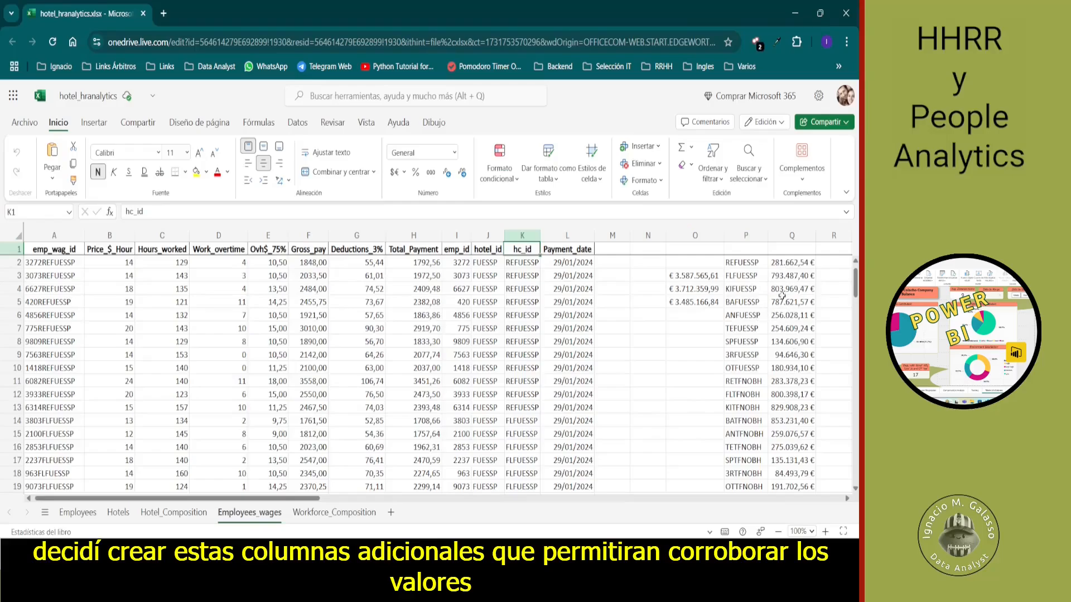
- Inspect the SUMAR.SI check formulas in Q2, O3 and O4 that total payments by department ID and by hotel
click(791, 265)
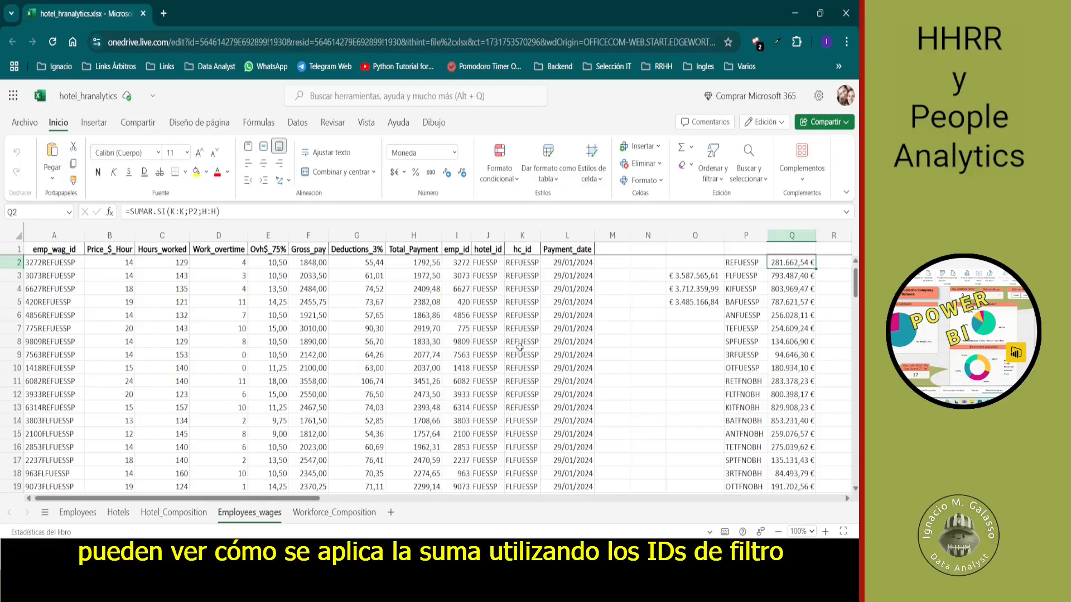
click(696, 278)
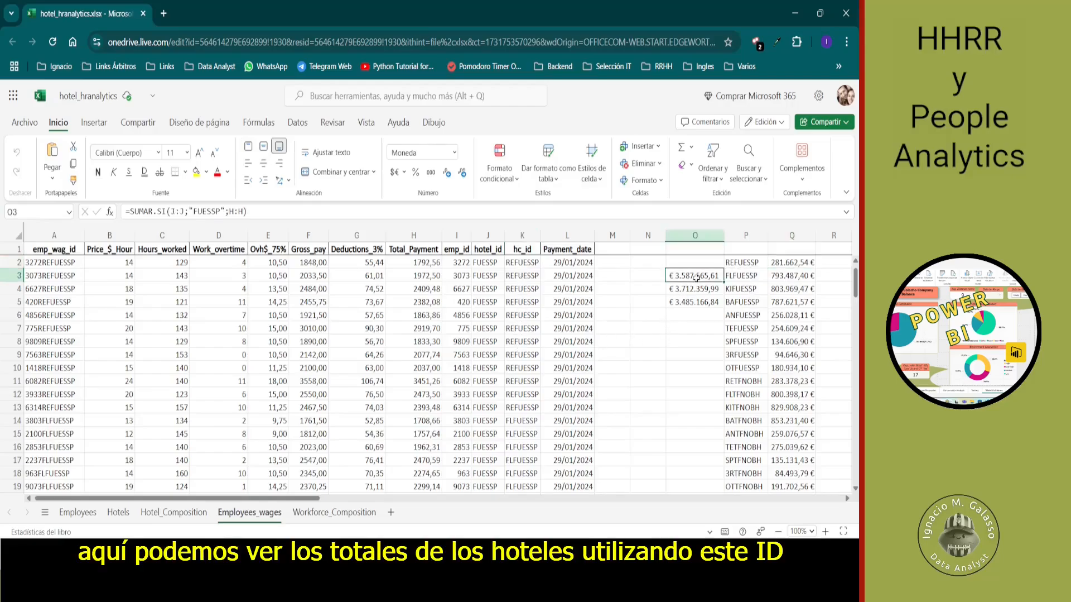
click(696, 290)
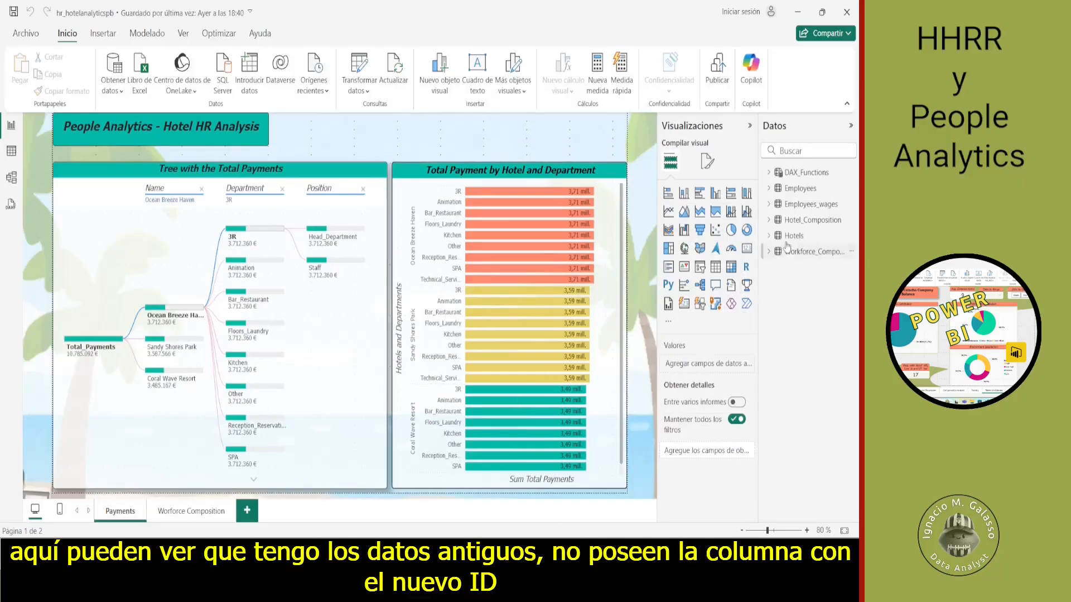
- In the Power BI report, check the fields of the Workforce_Composition and Employees_wages tables for the new ID column
click(773, 254)
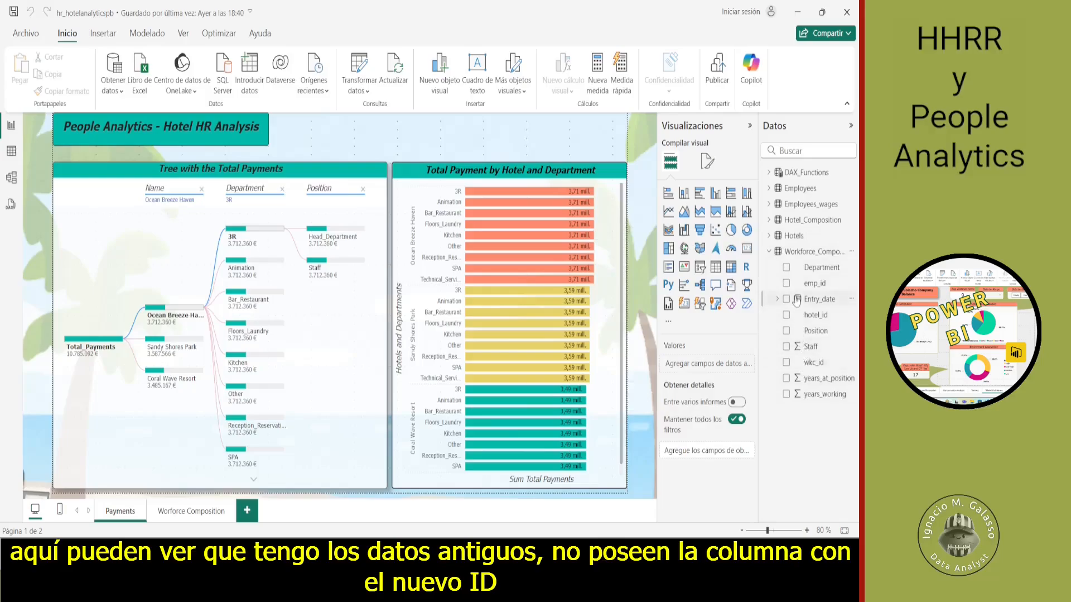
click(776, 207)
- Create a blank report and connect it to the Excel workbook hotel_hranalytics.xlsx in the hotel_hranalytics folder
click(26, 33)
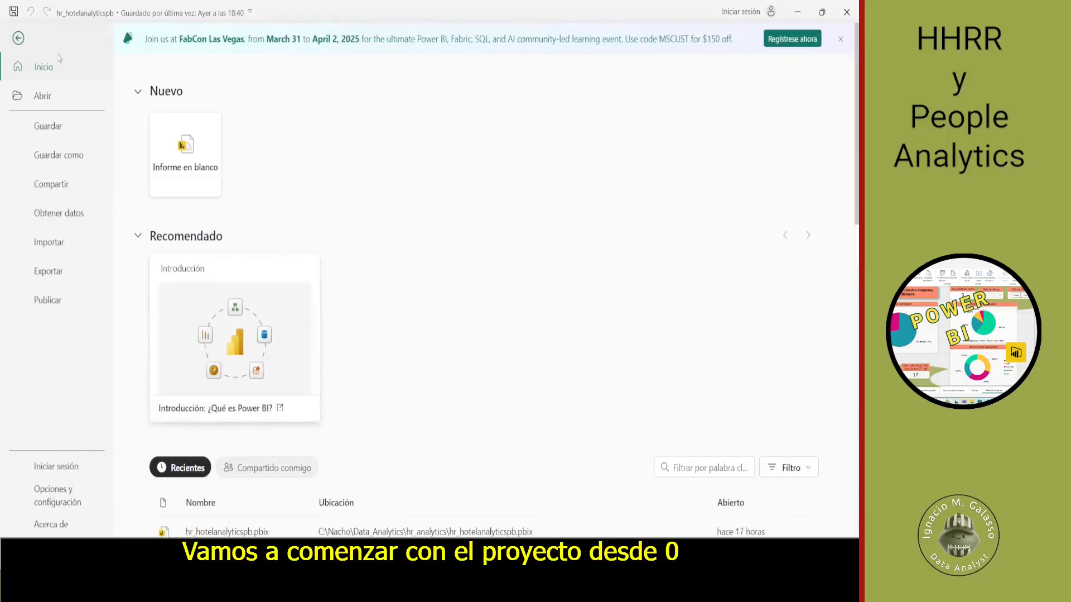
click(180, 154)
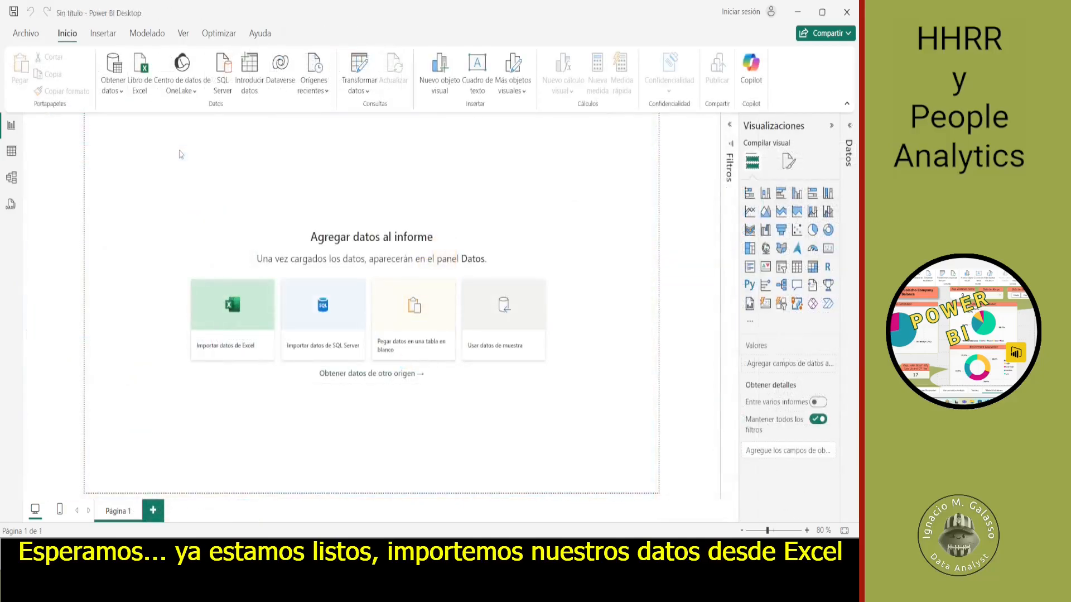
click(220, 327)
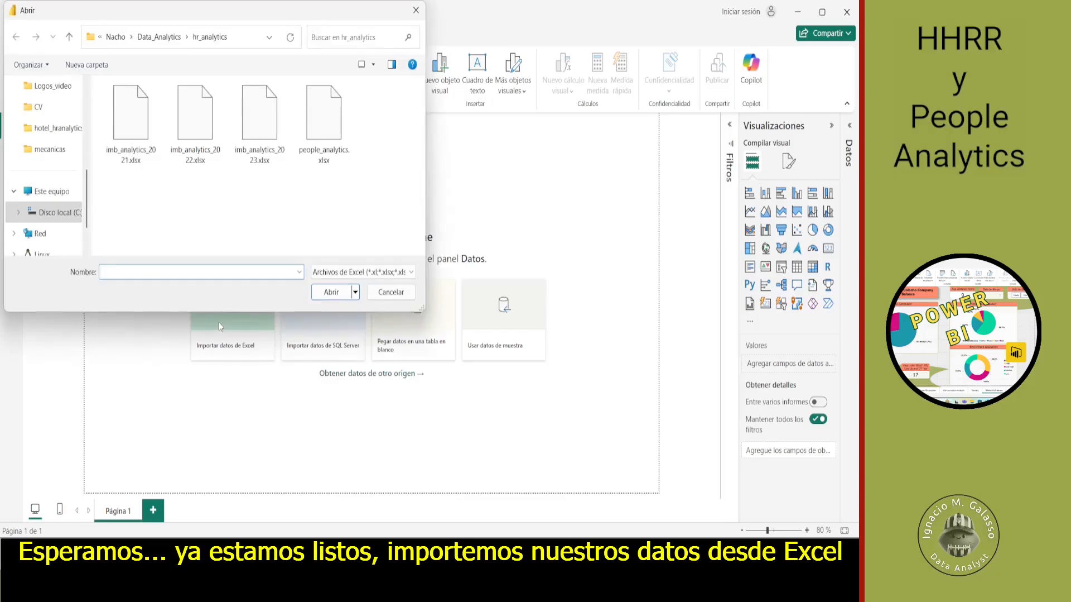
click(54, 128)
click(152, 106)
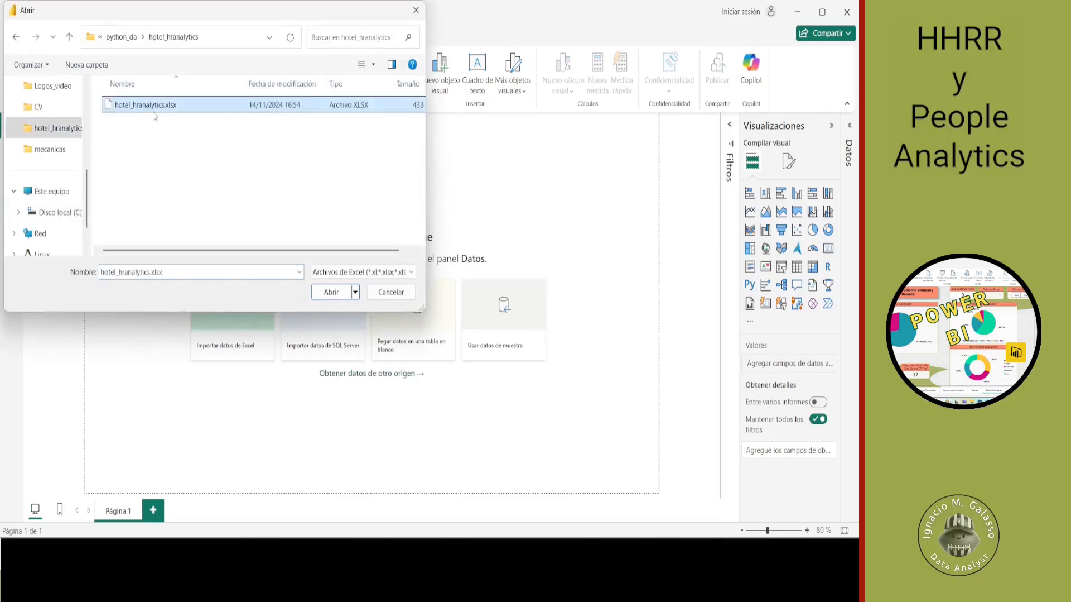
click(337, 302)
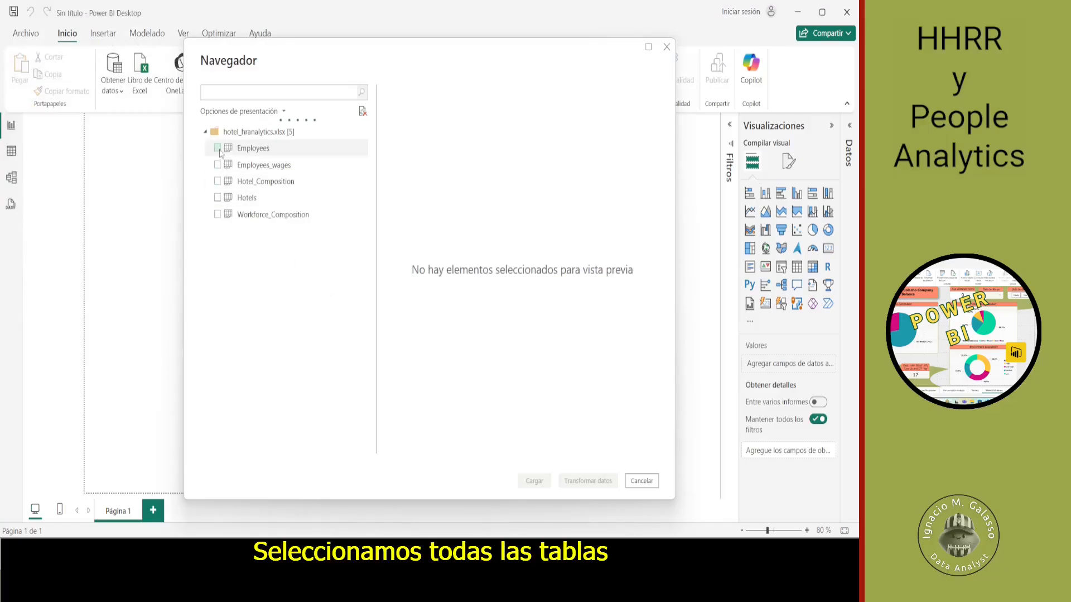
- Select the Employees, Employees_wages, Hotel_Composition, Hotels and Workforce_Composition tables for import
click(218, 148)
click(217, 165)
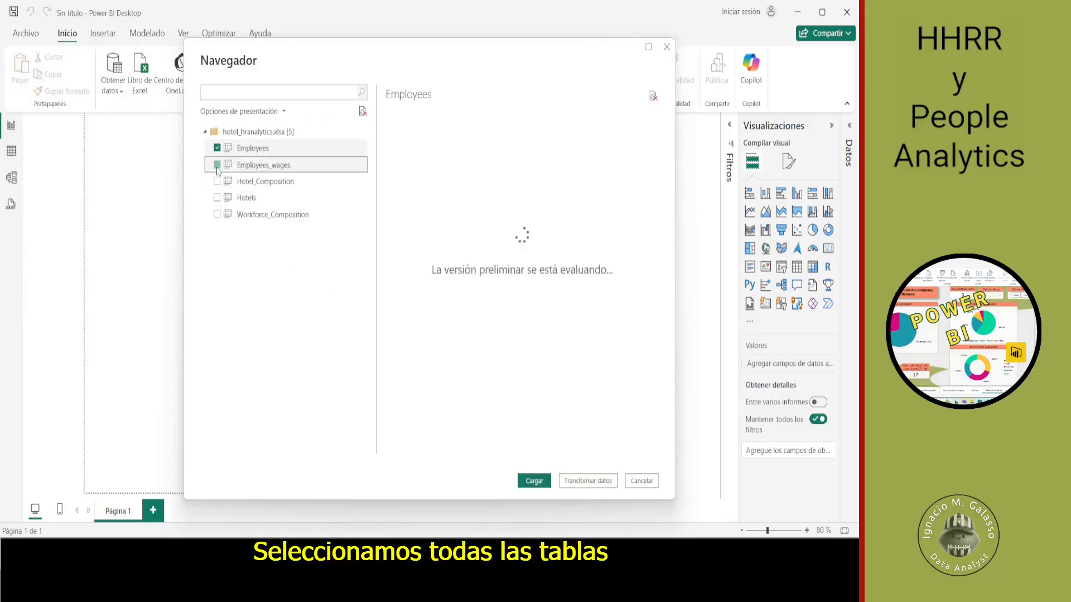
click(217, 181)
click(217, 197)
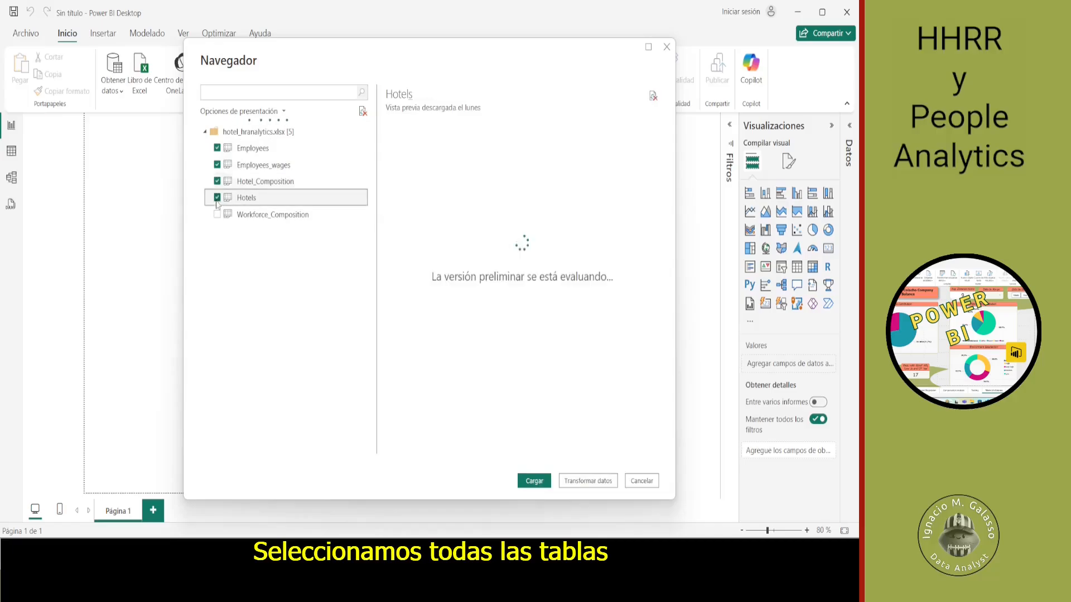
click(217, 215)
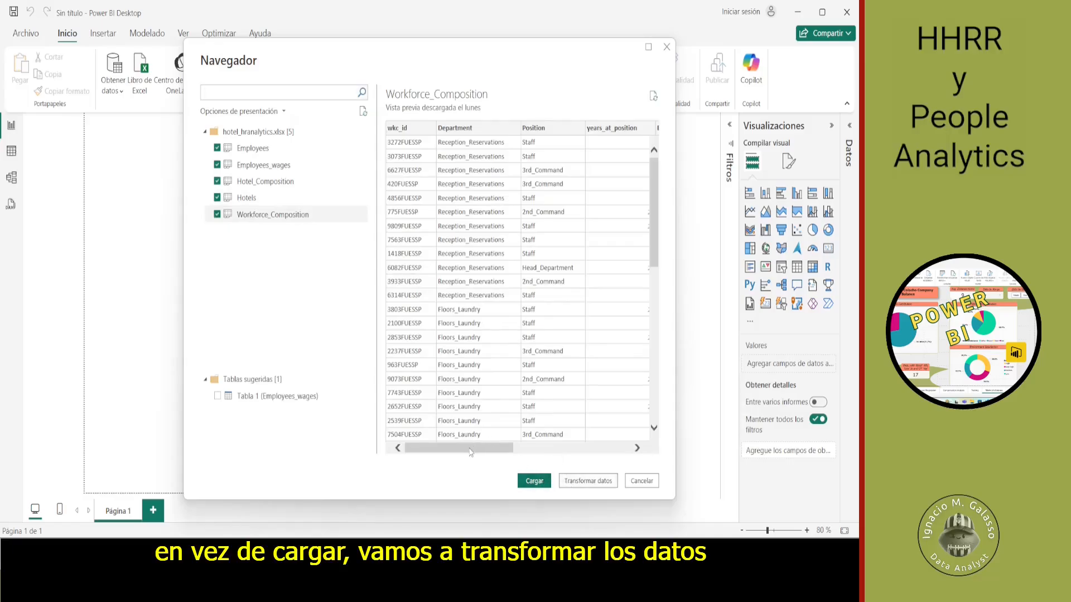
- Preview the Workforce_Composition and Employees tables, and open the selected tables in Power Query for transformation
drag(471, 450, 421, 459)
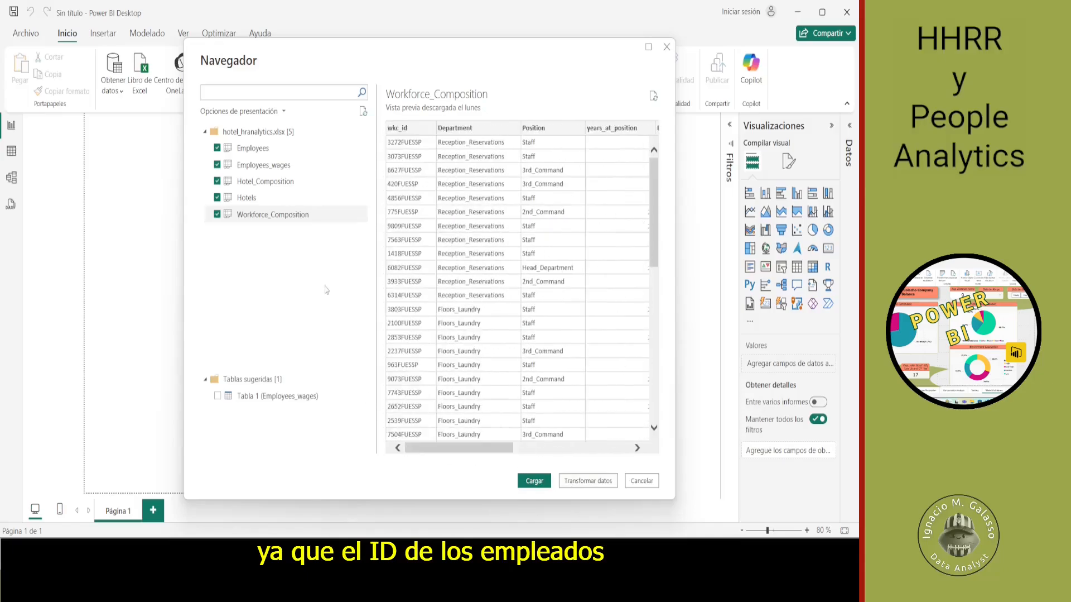
click(262, 147)
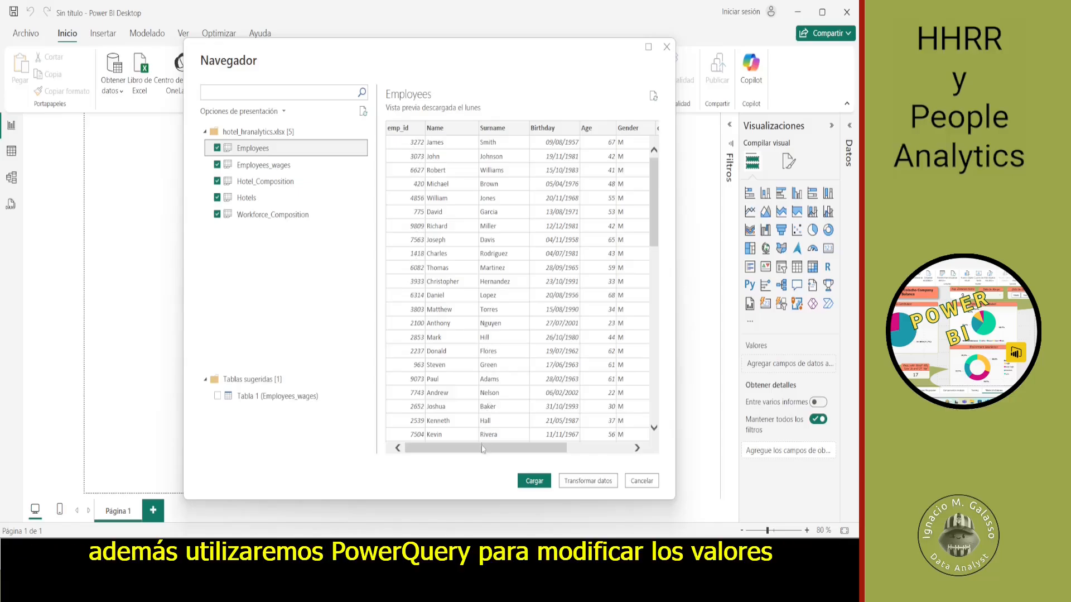
drag(483, 447, 518, 458)
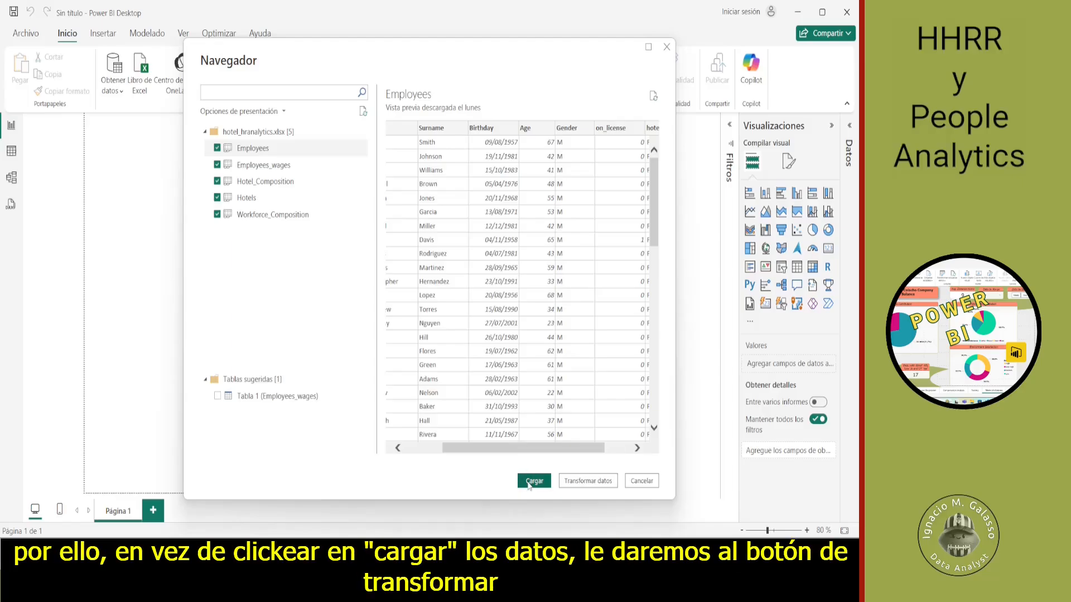
click(588, 480)
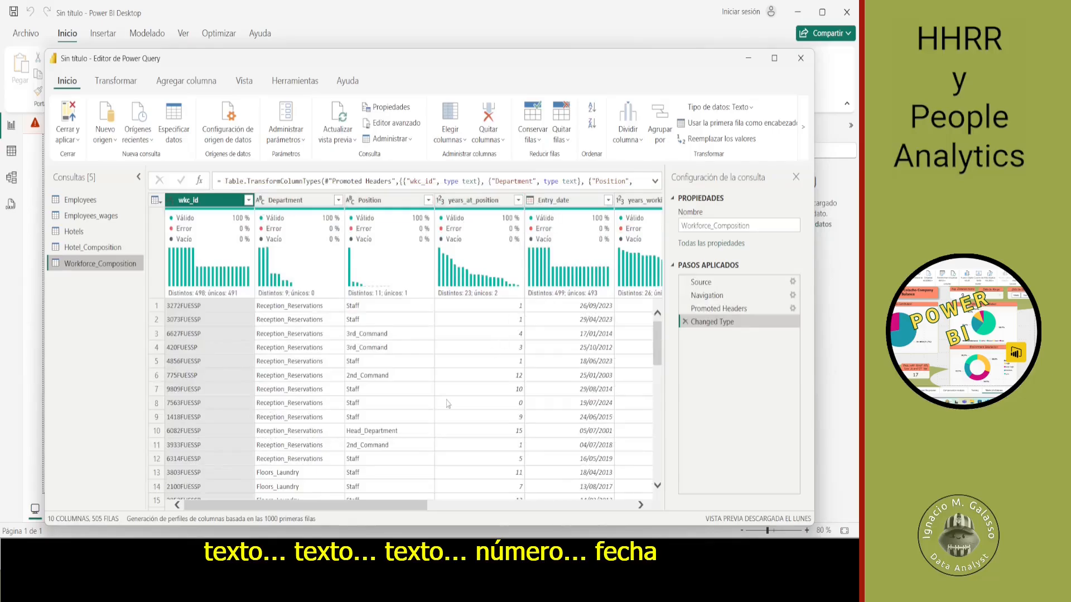
- Change the emp_id column of Workforce_Composition to the Text data type, adding the conversion as a new step
drag(402, 506, 572, 512)
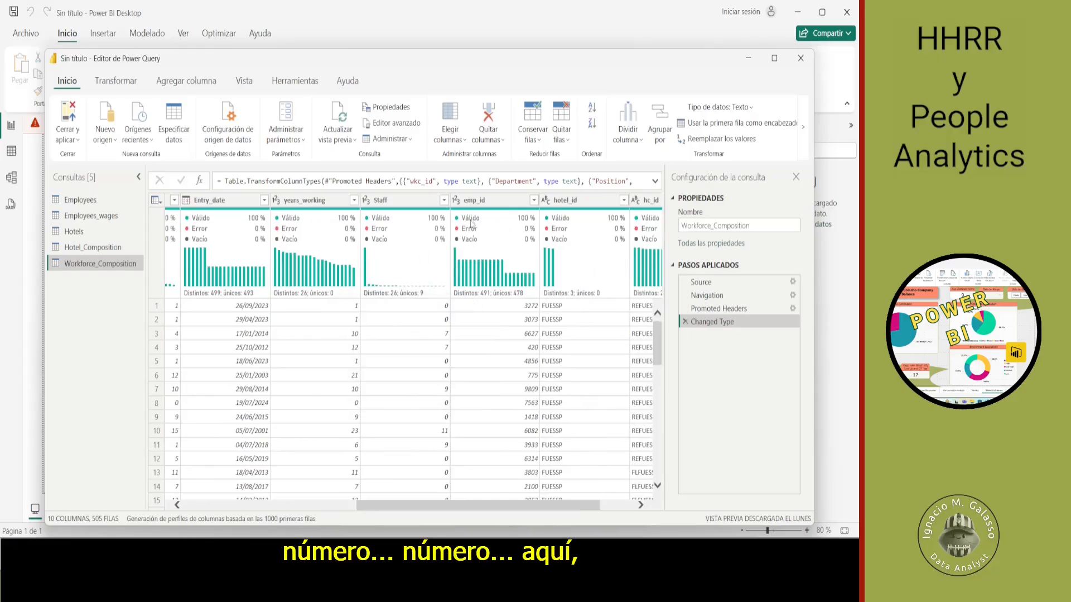
click(457, 201)
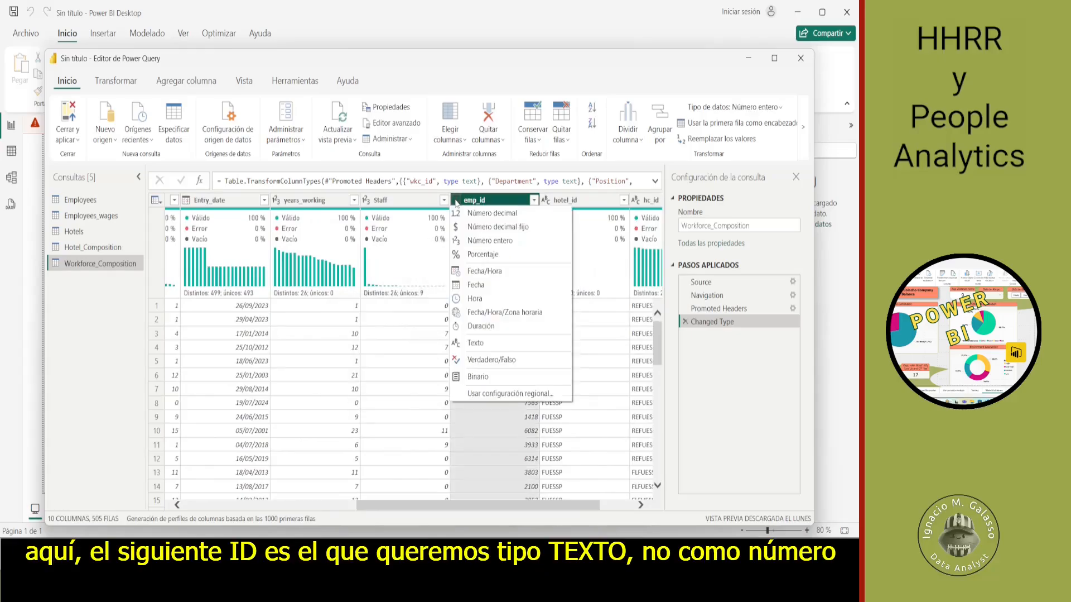
click(499, 343)
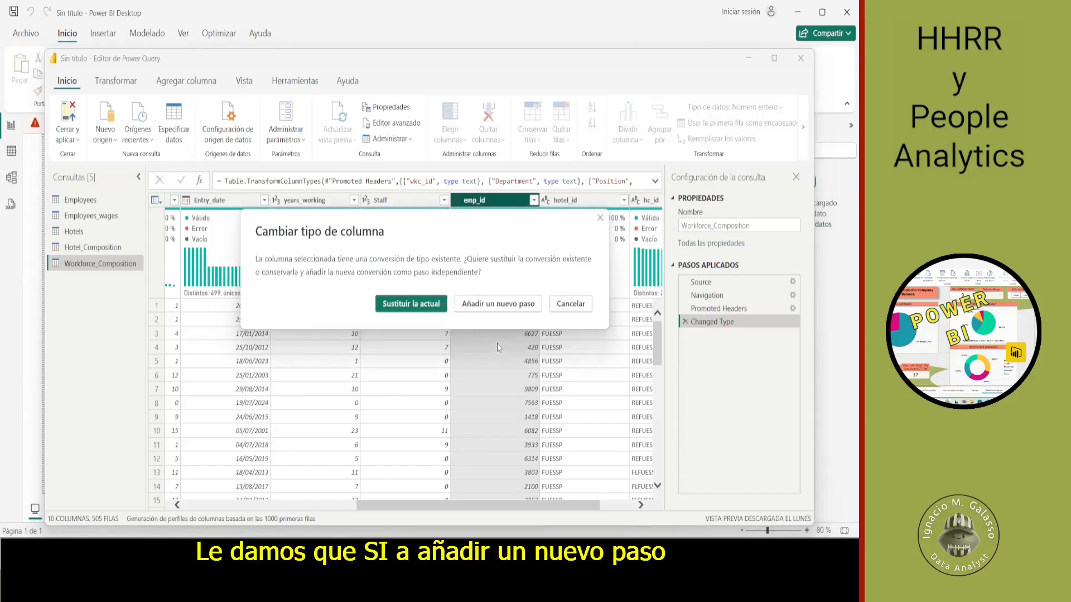
click(510, 305)
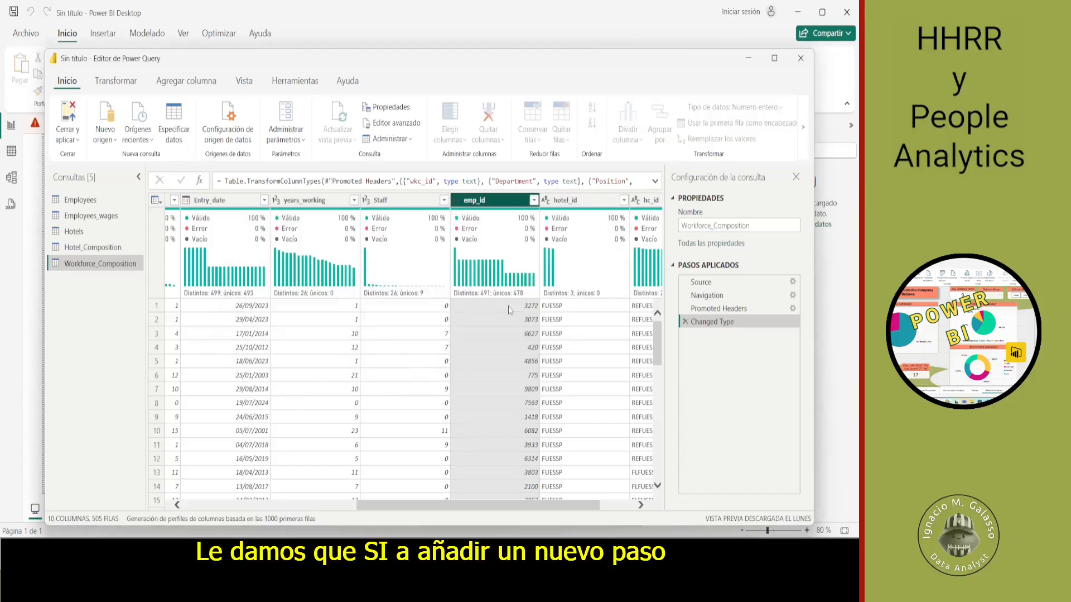
- Check the column data types in the Hotel_Composition and Hotels queries
click(93, 246)
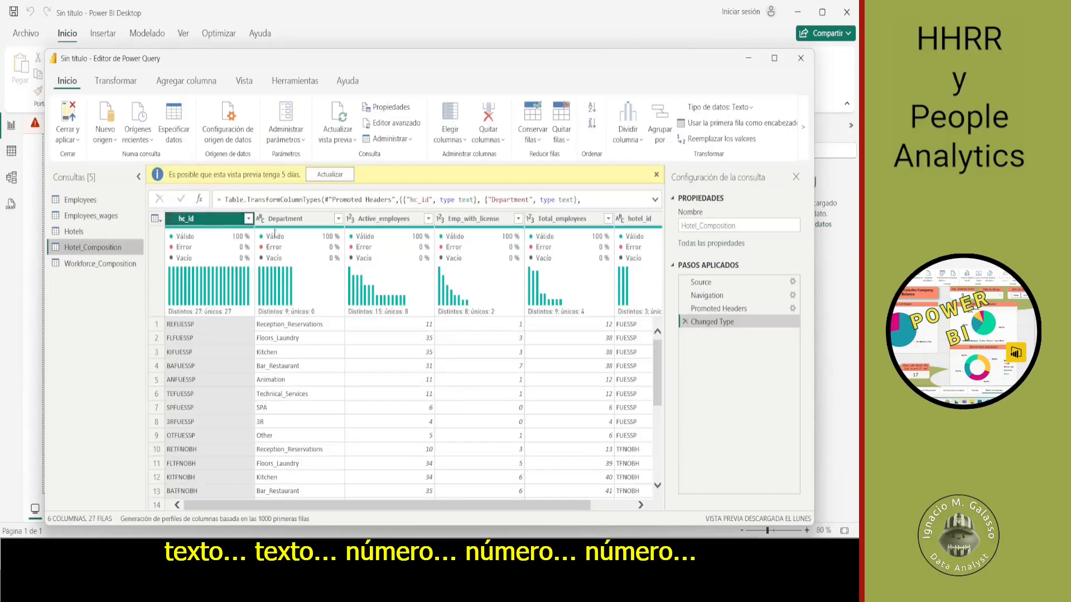
mouse_move(363, 251)
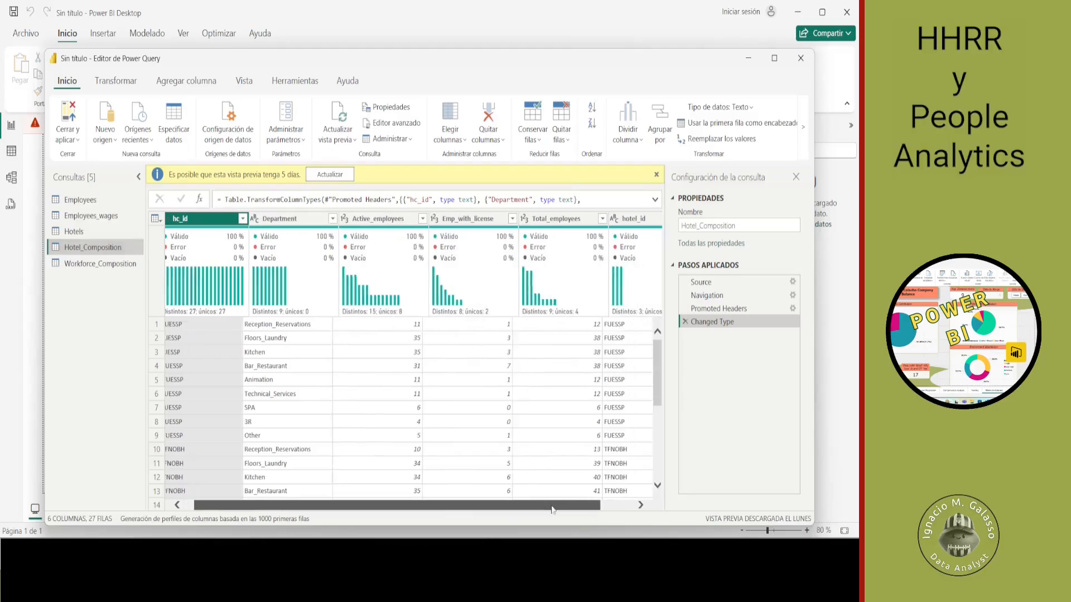
drag(560, 505, 603, 515)
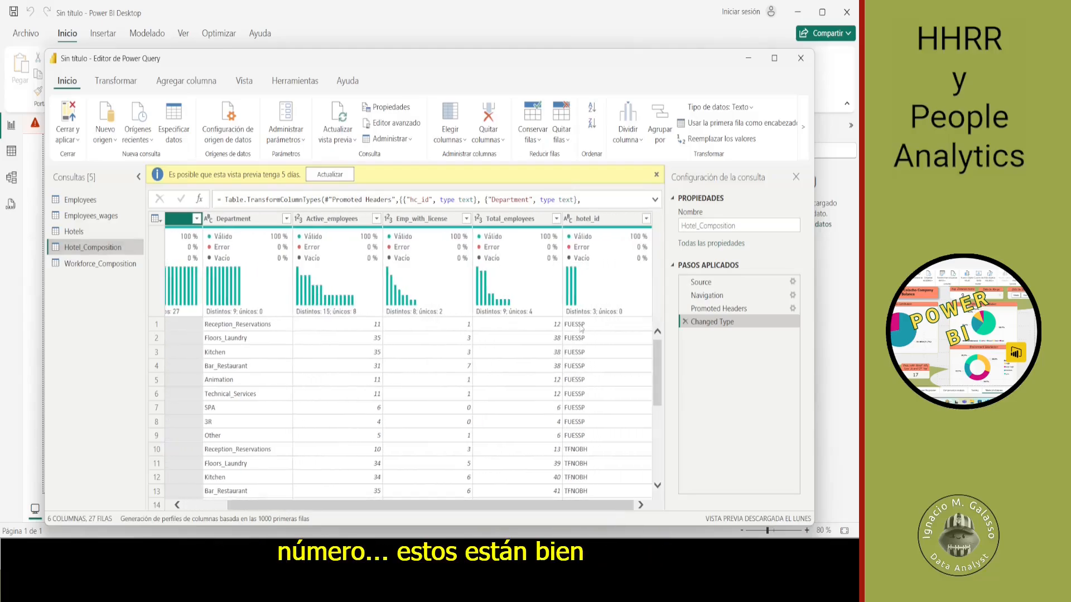
click(91, 233)
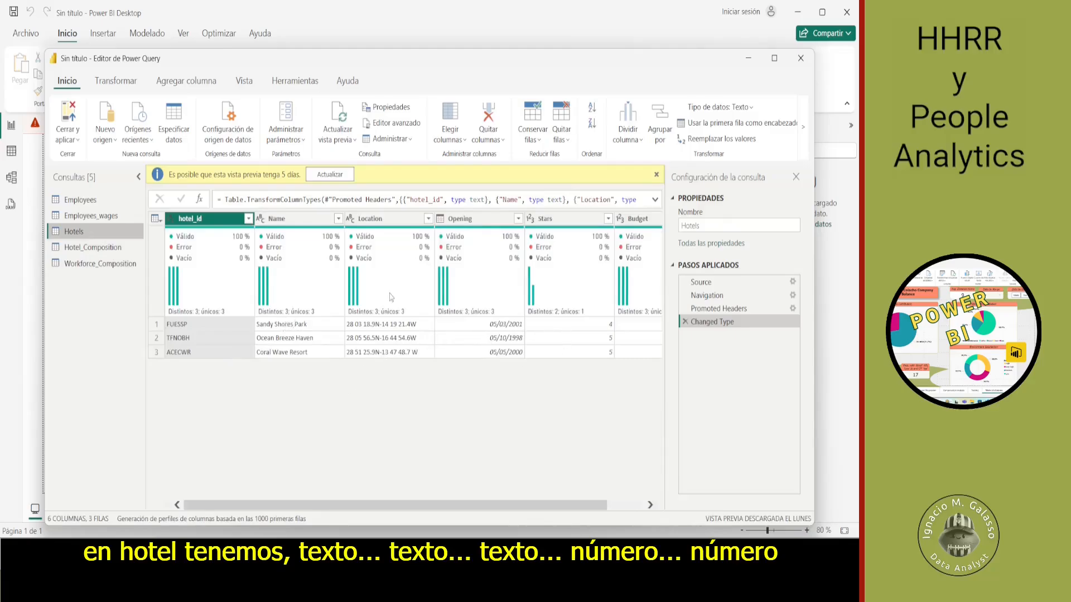
- Change the emp_id column of Employees_wages to the Text data type, adding the conversion as a new step
click(115, 217)
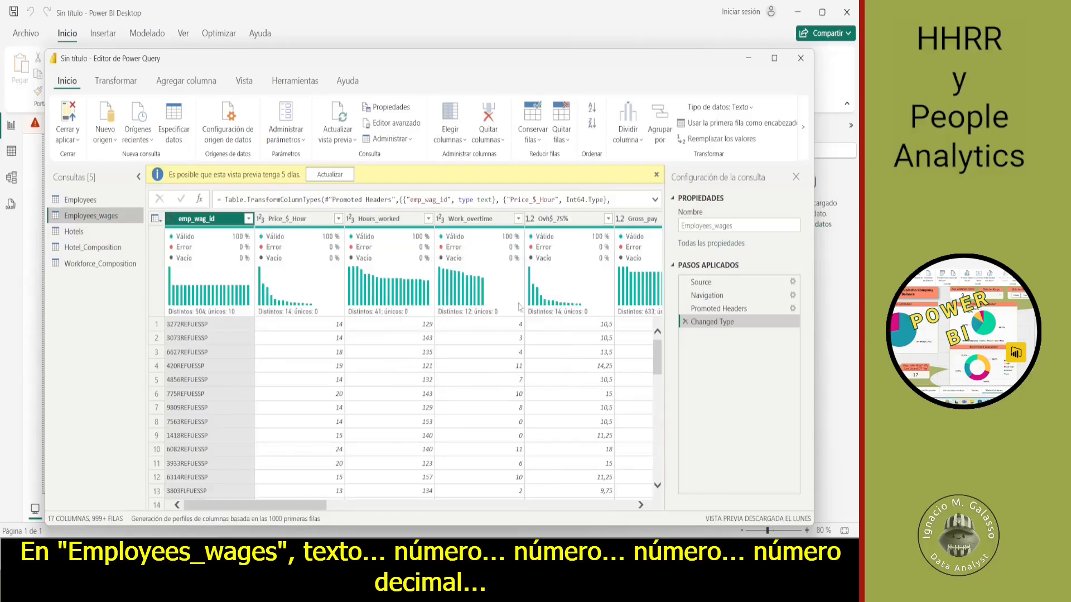
drag(280, 501, 353, 513)
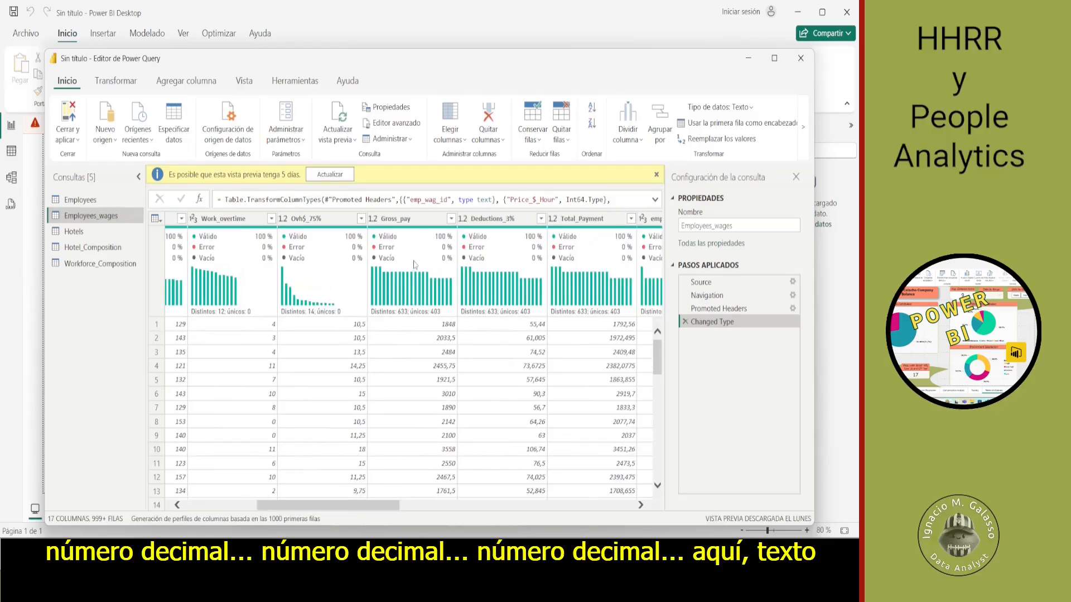
drag(387, 504, 474, 505)
click(350, 218)
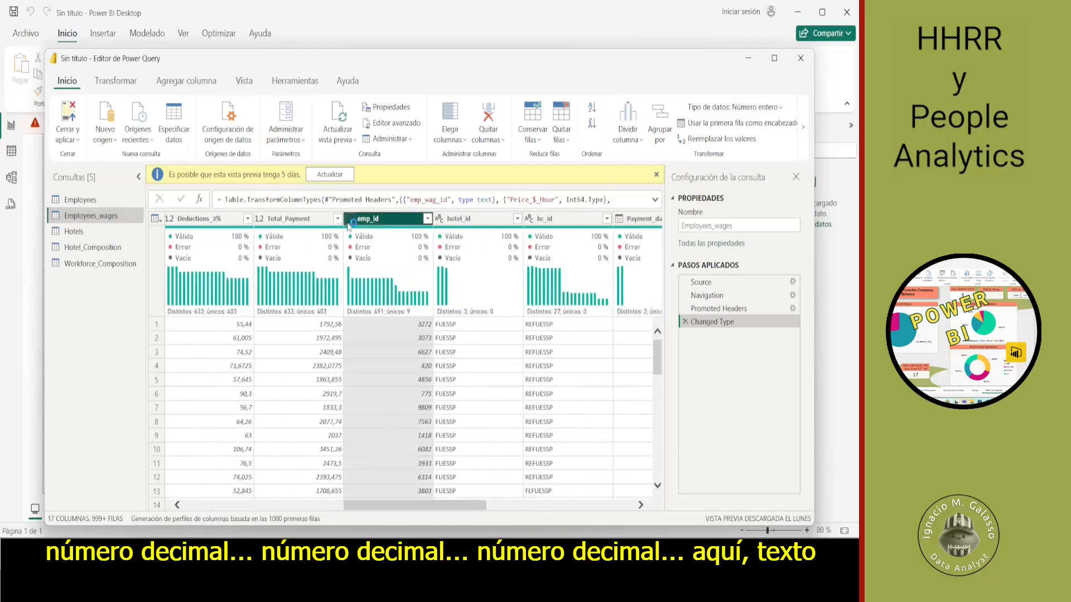
click(386, 361)
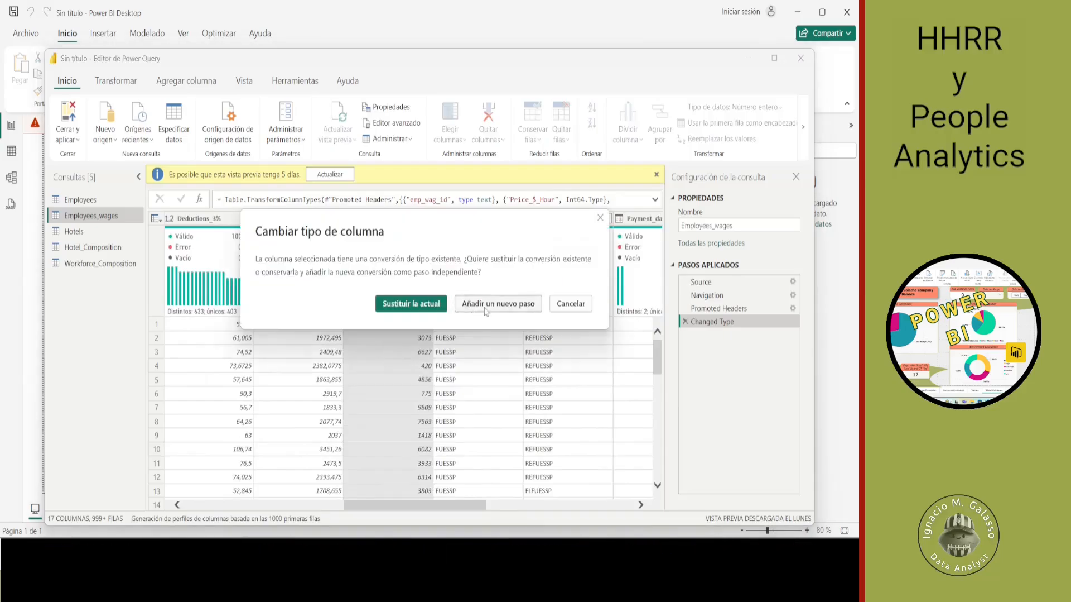
click(486, 311)
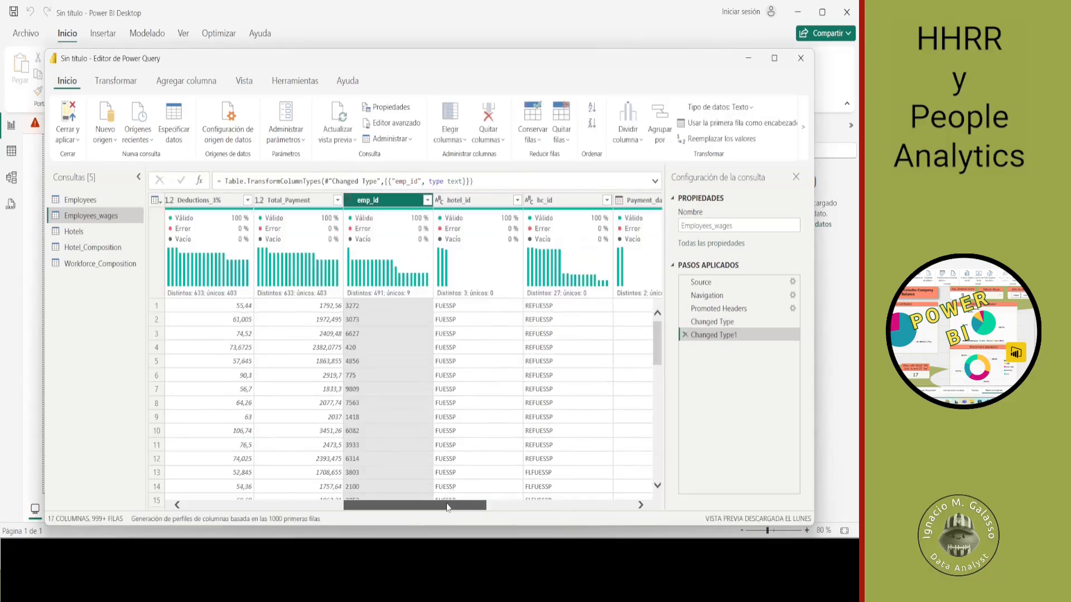
- Remove Column13 through Column17 from the Employees_wages query, and delete the resulting removal step from the applied steps
drag(448, 506, 595, 507)
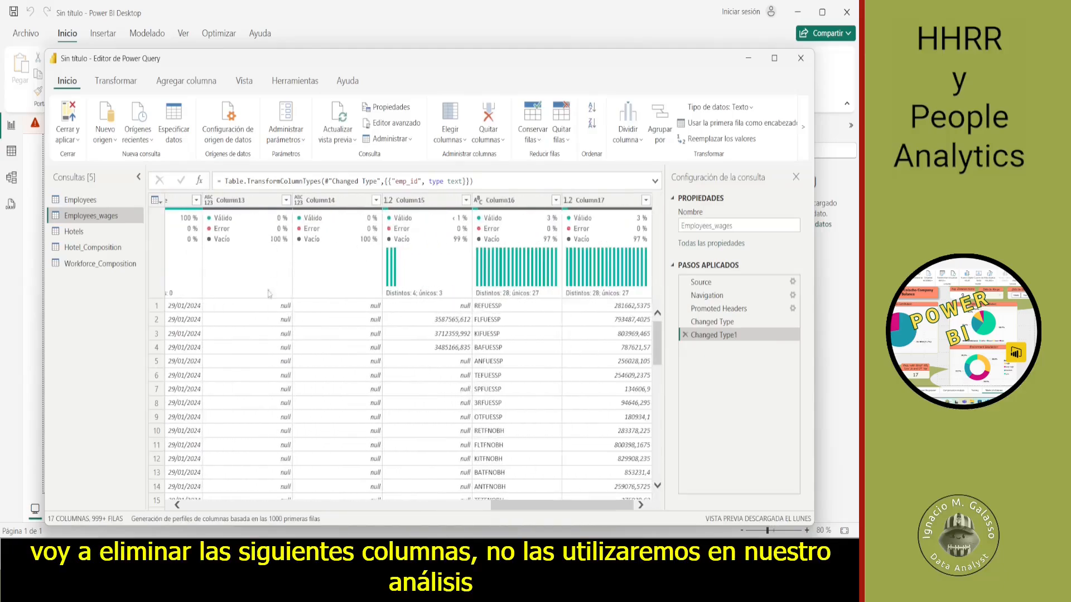
scroll(273, 364, down, 5)
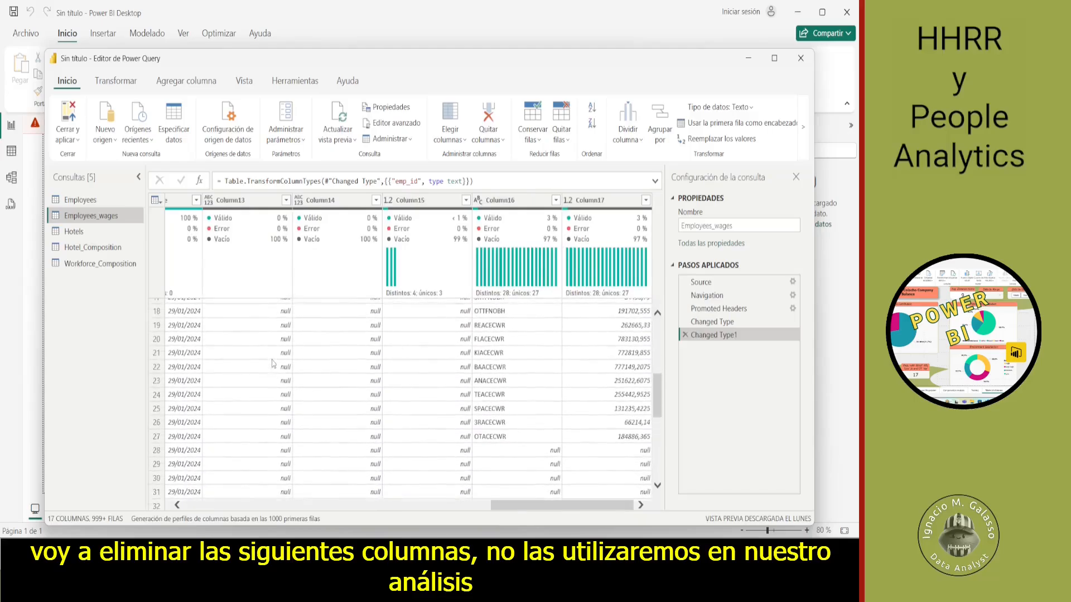
scroll(273, 363, up, 5)
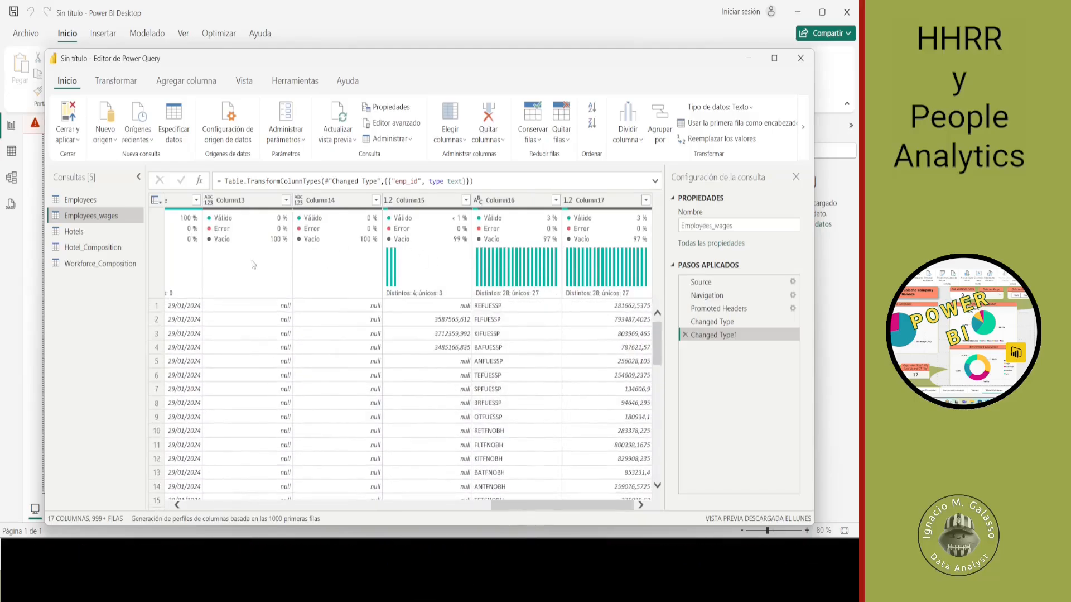
click(227, 199)
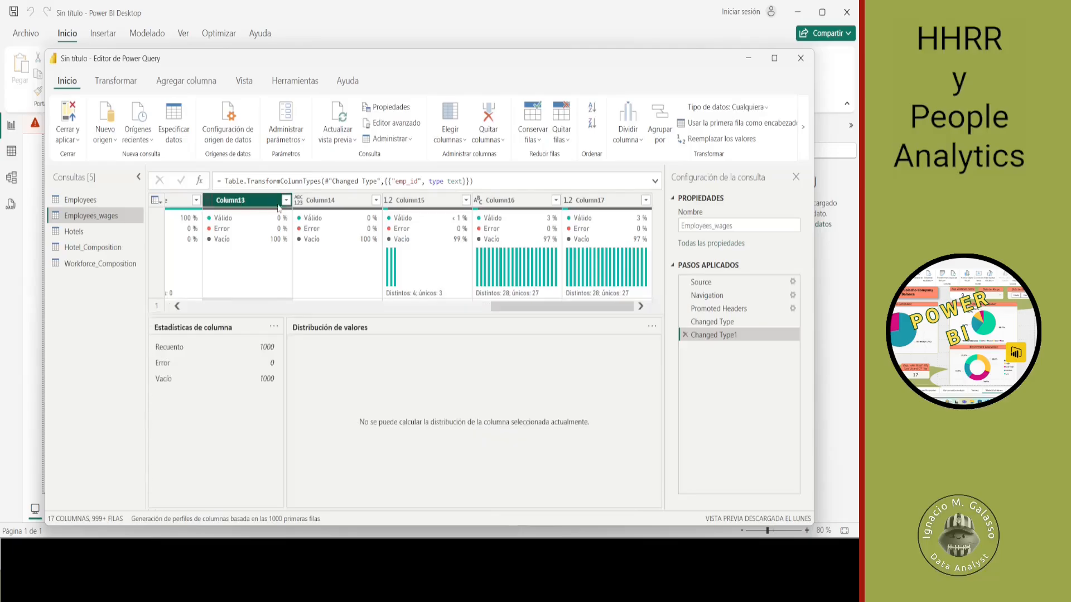
click(327, 204)
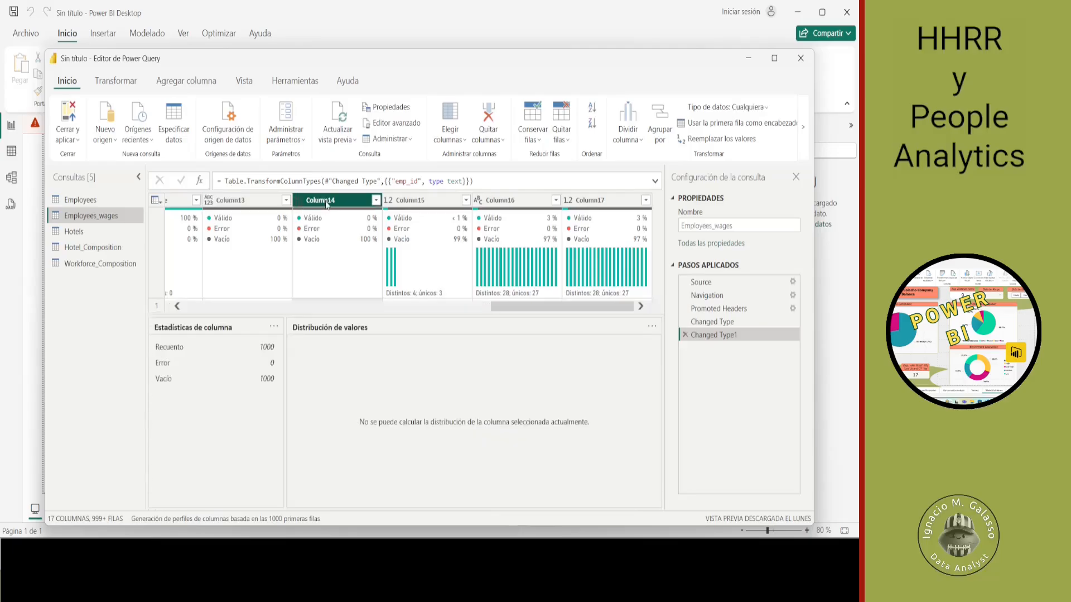
ctrl+click(258, 202)
ctrl+click(424, 200)
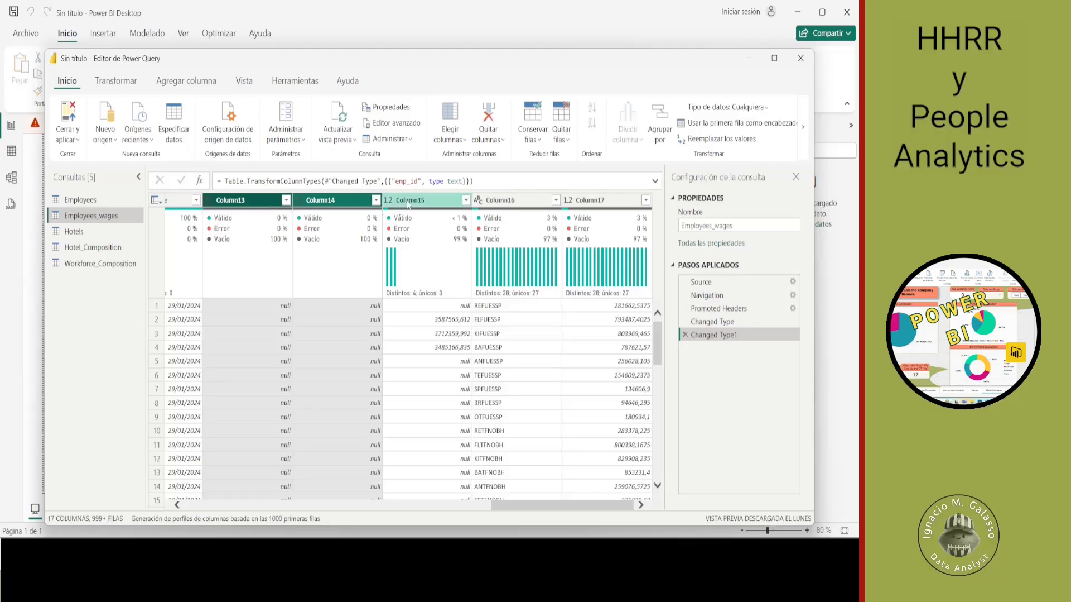
ctrl+click(514, 202)
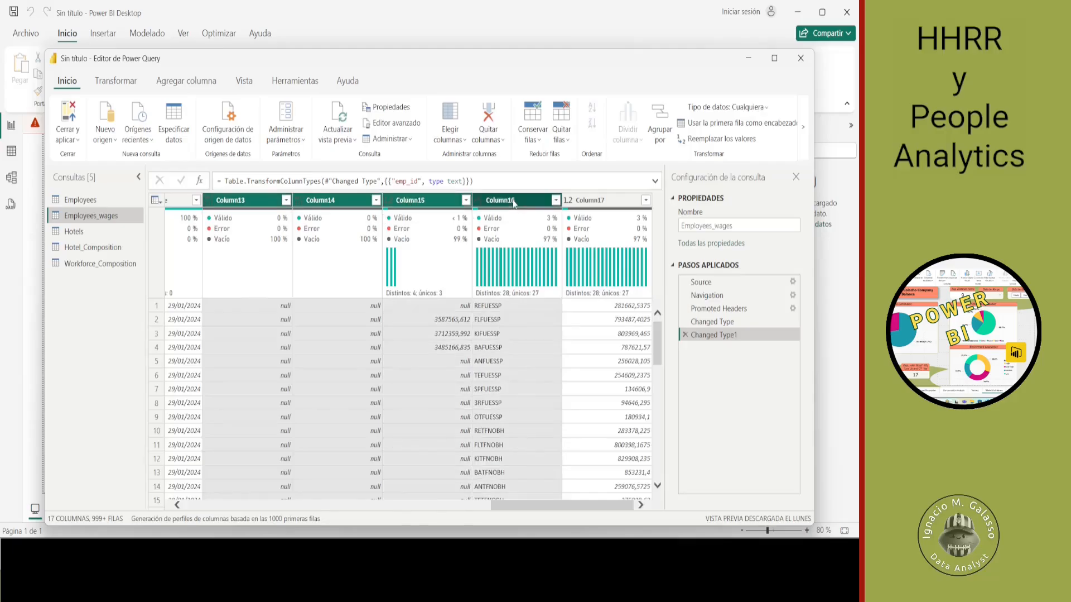
ctrl+click(600, 206)
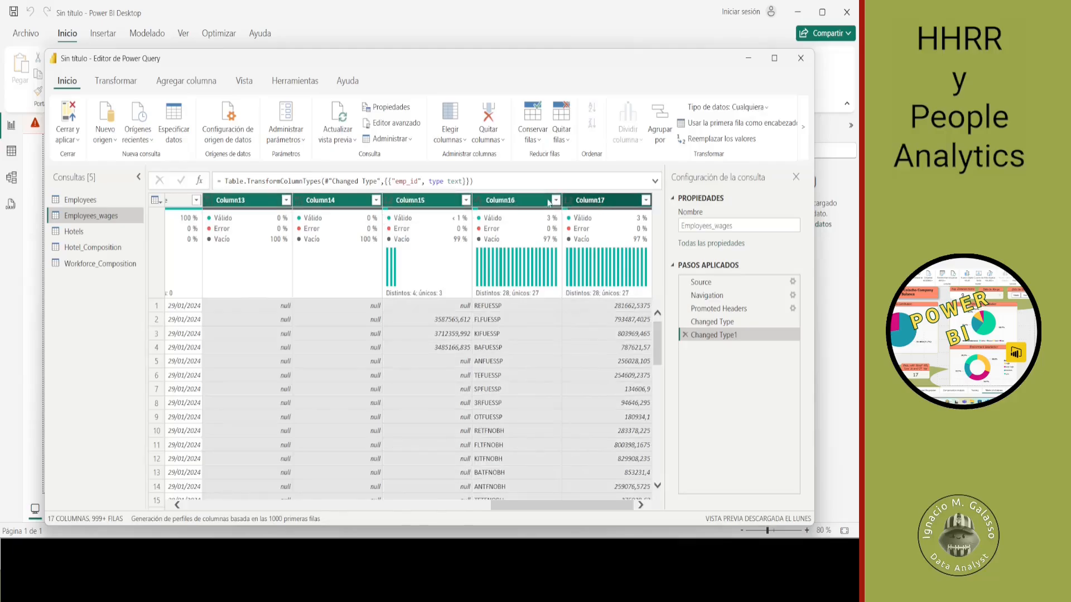
click(488, 130)
click(500, 159)
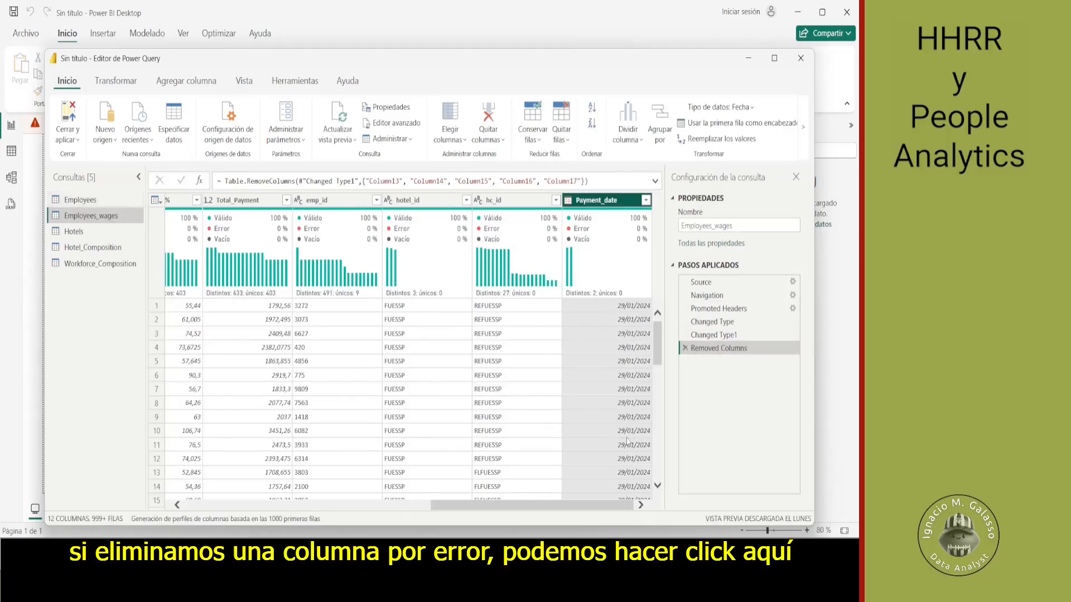
click(686, 348)
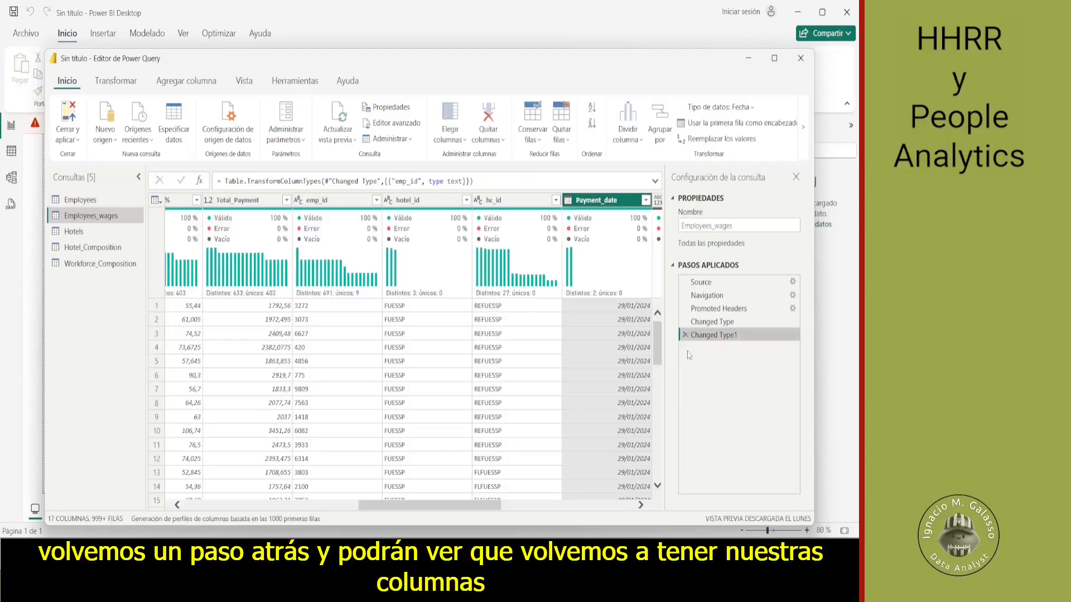
- Select the five unneeded columns at the end of Employees_wages, Column13 to Column17, and remove them from the table
drag(429, 505, 547, 517)
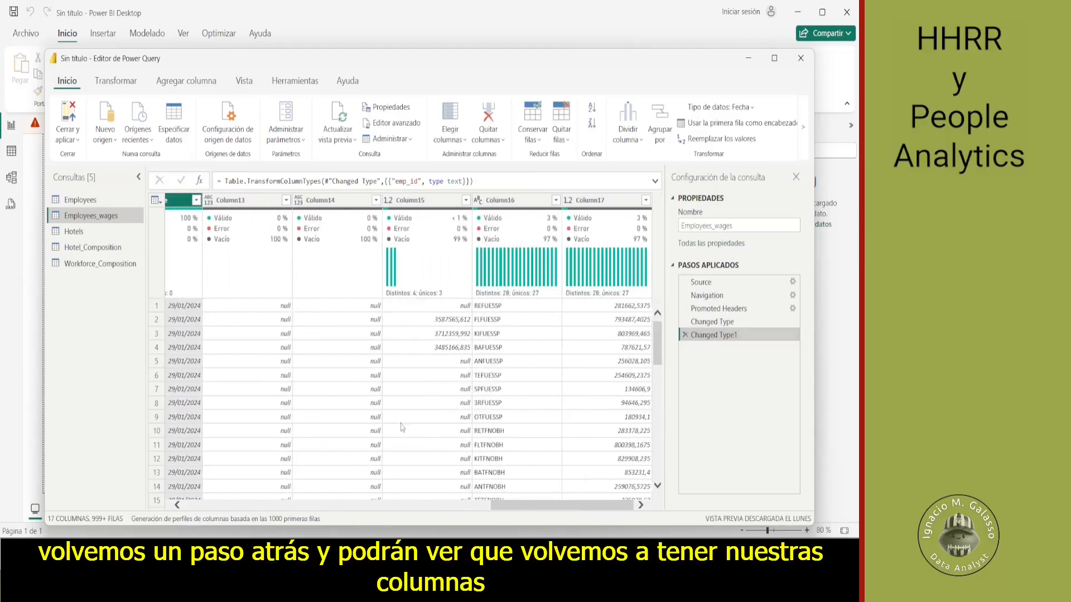
click(262, 206)
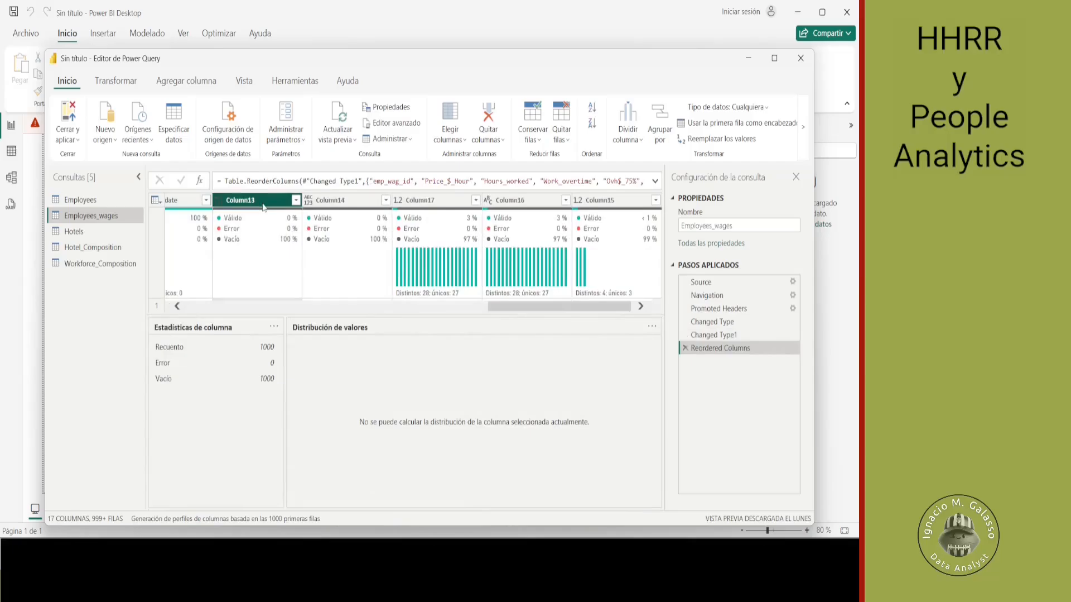
key(shift+Right)
key(shift+Right)
key(shift+Right)
key(shift+Right)
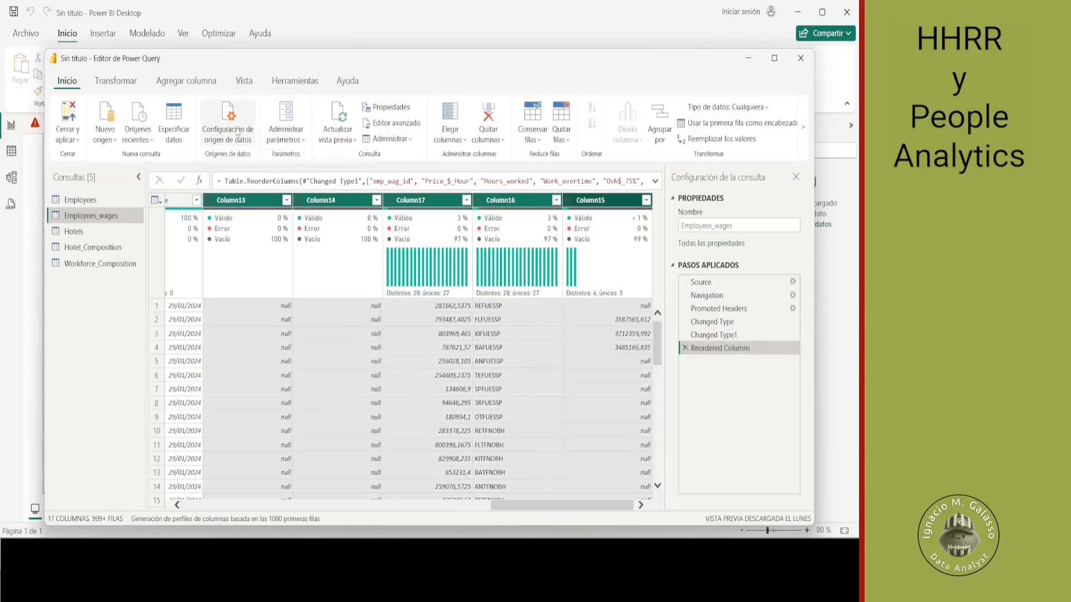
click(479, 130)
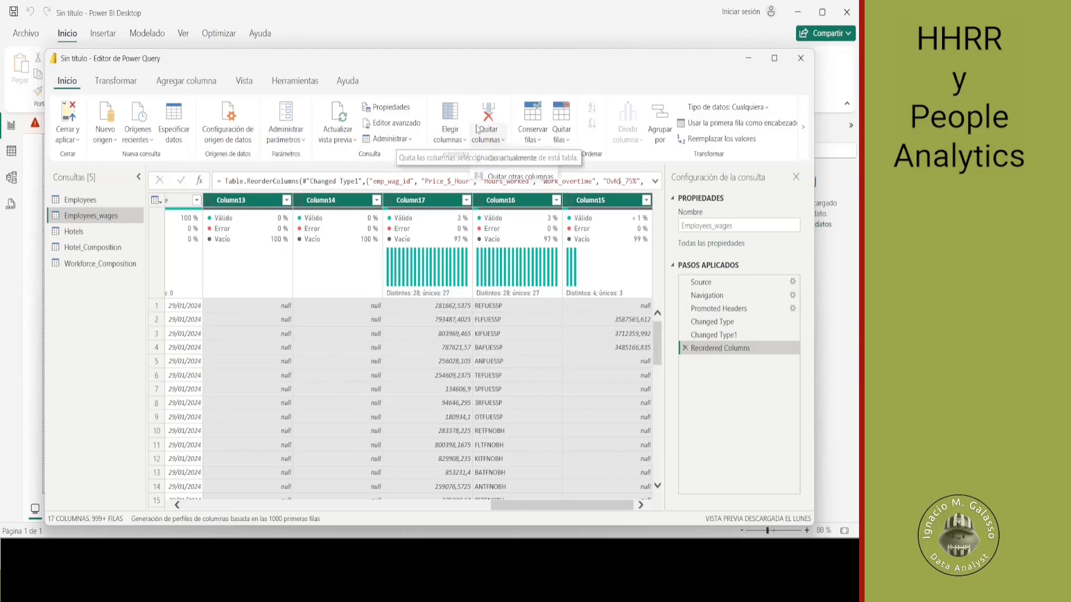
click(501, 159)
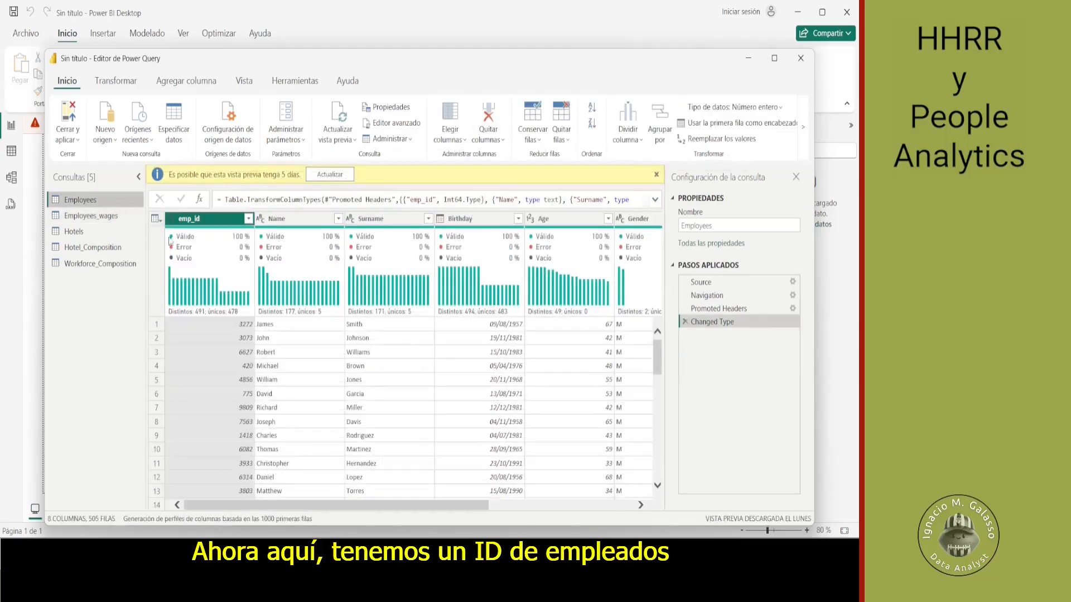
- Change the emp_id column of the Employees query to the Text data type, adding the conversion as a new step
click(174, 220)
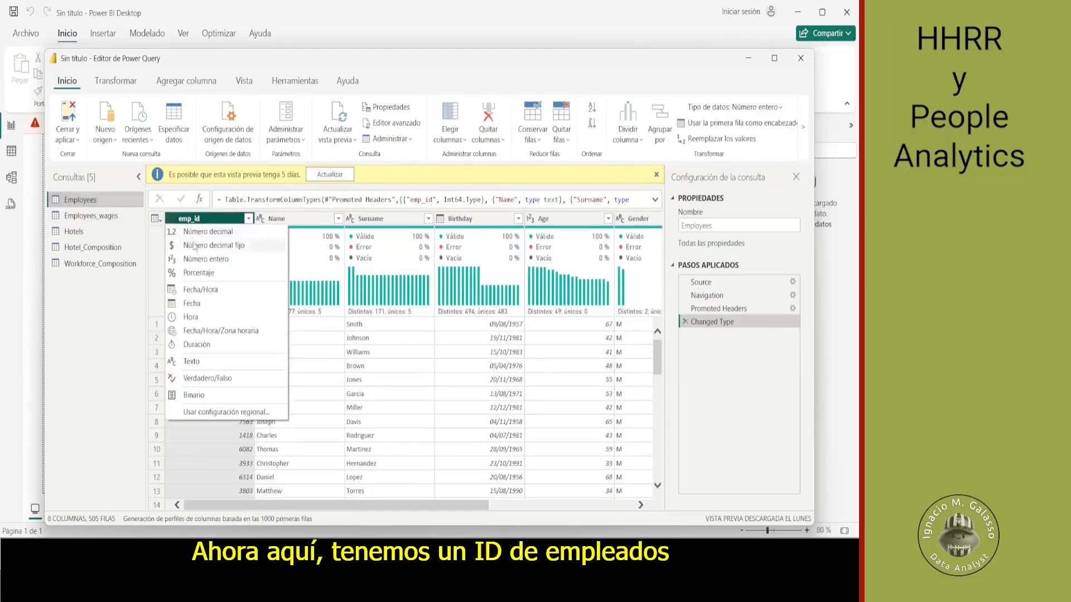
click(212, 368)
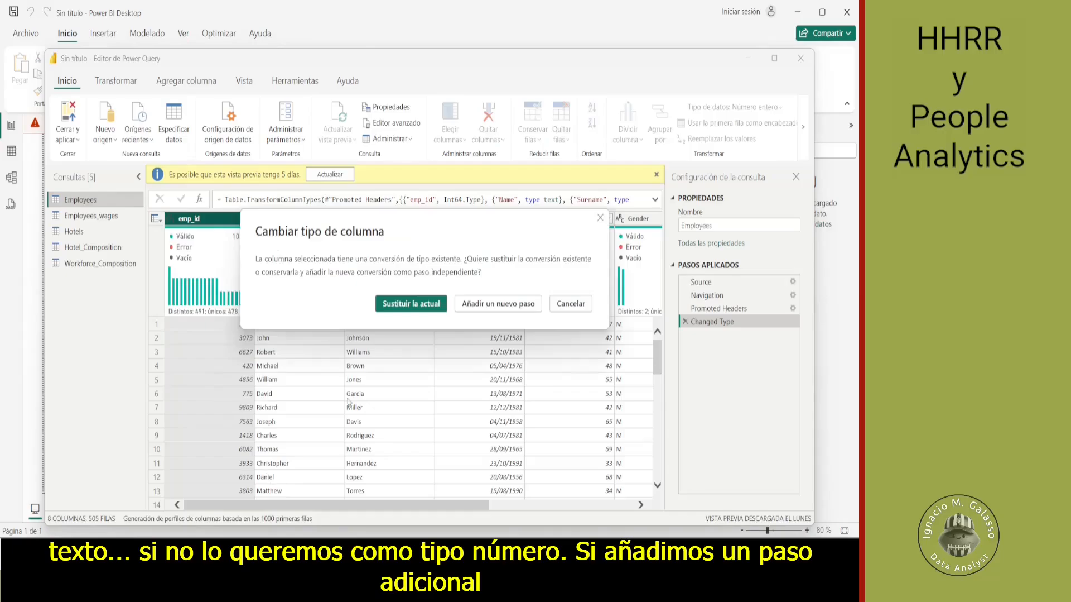
click(500, 303)
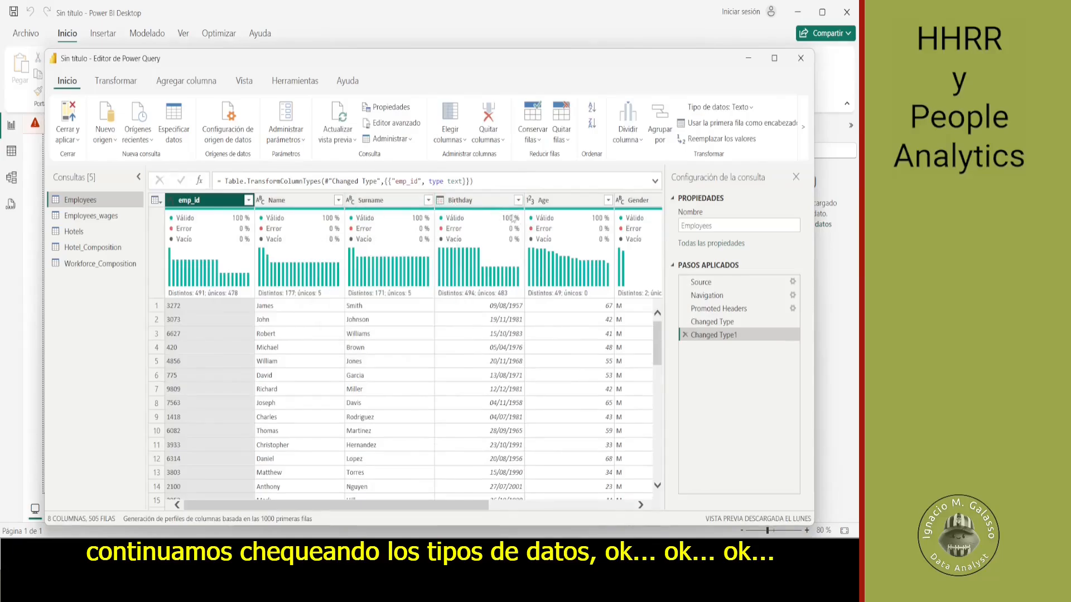
- Replace the value M with Male in the Gender column of the Employees query
scroll(410, 207, right, 3)
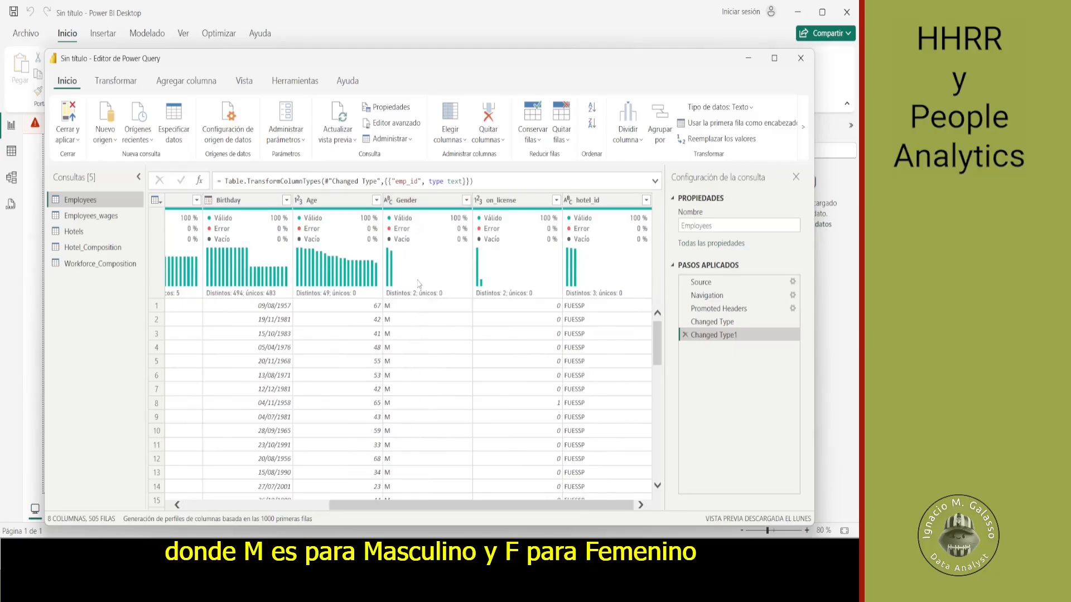
mouse_move(419, 283)
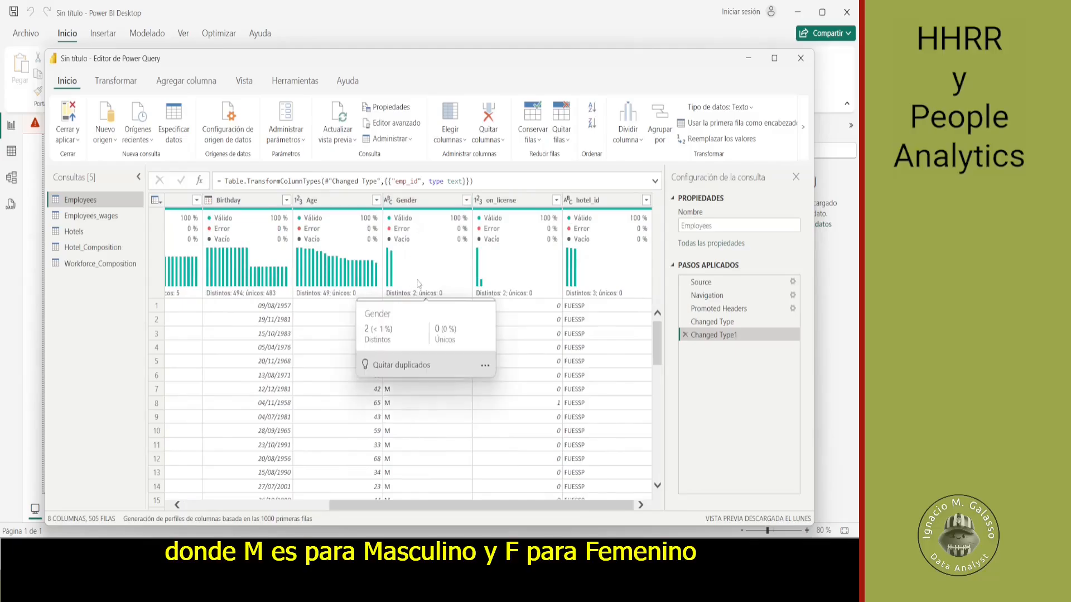
click(424, 201)
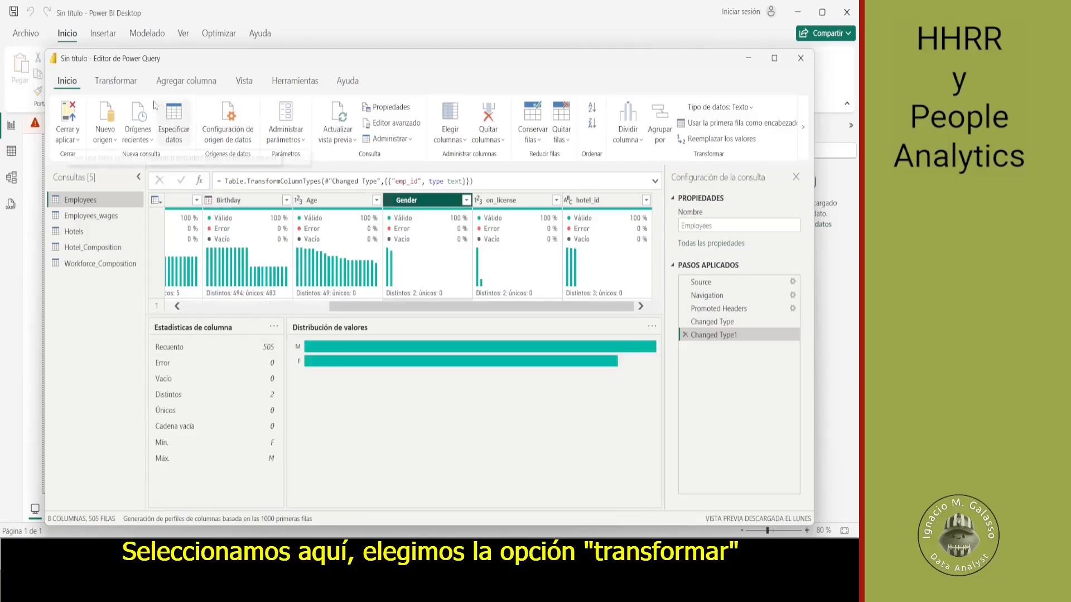
click(116, 81)
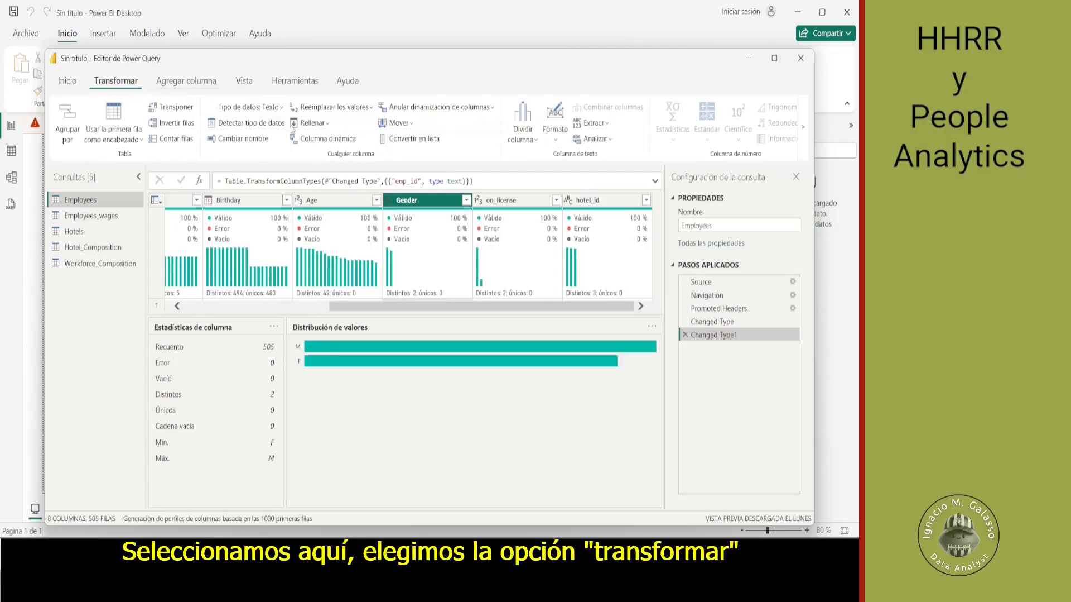
click(359, 111)
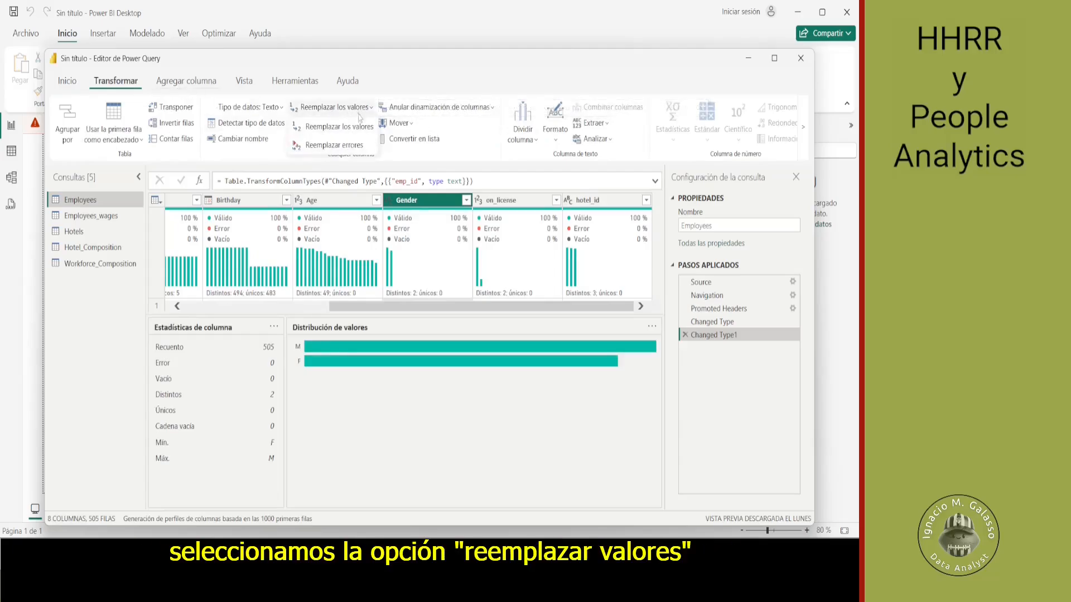
click(358, 125)
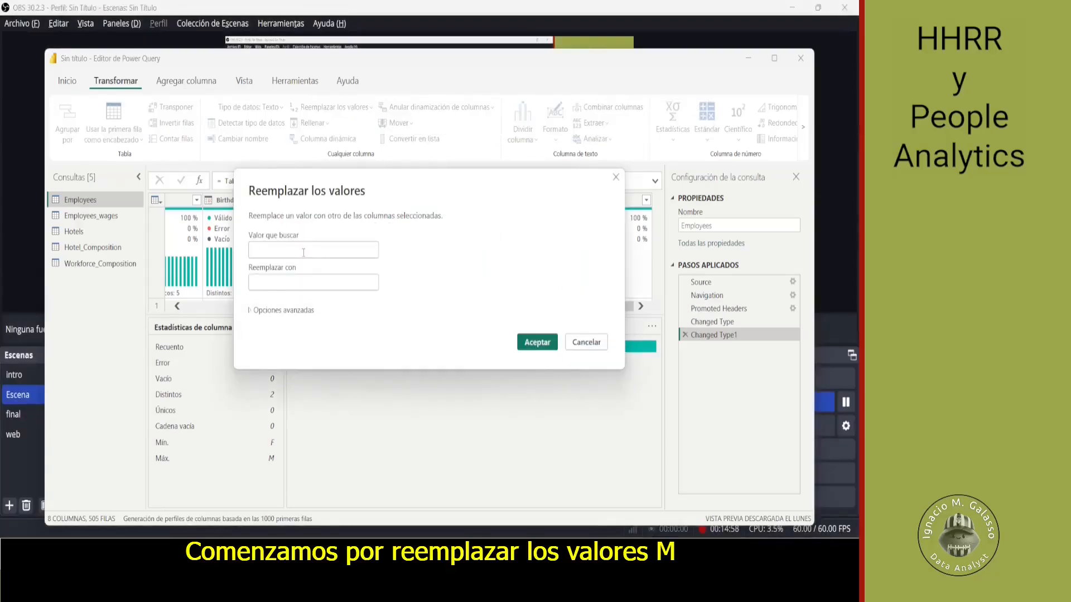
click(304, 252)
text(M)
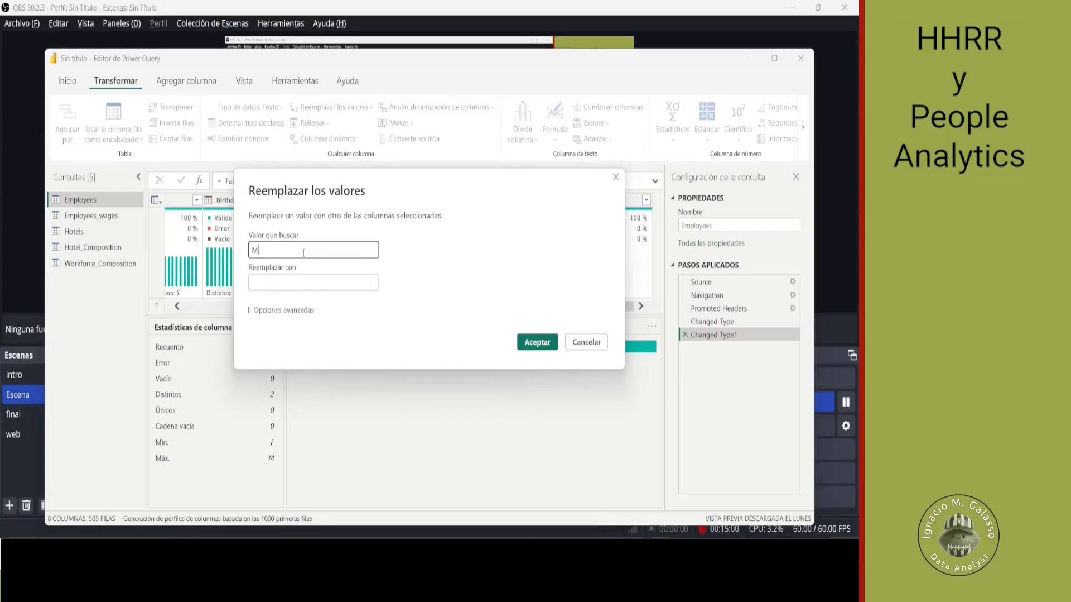
key(Tab)
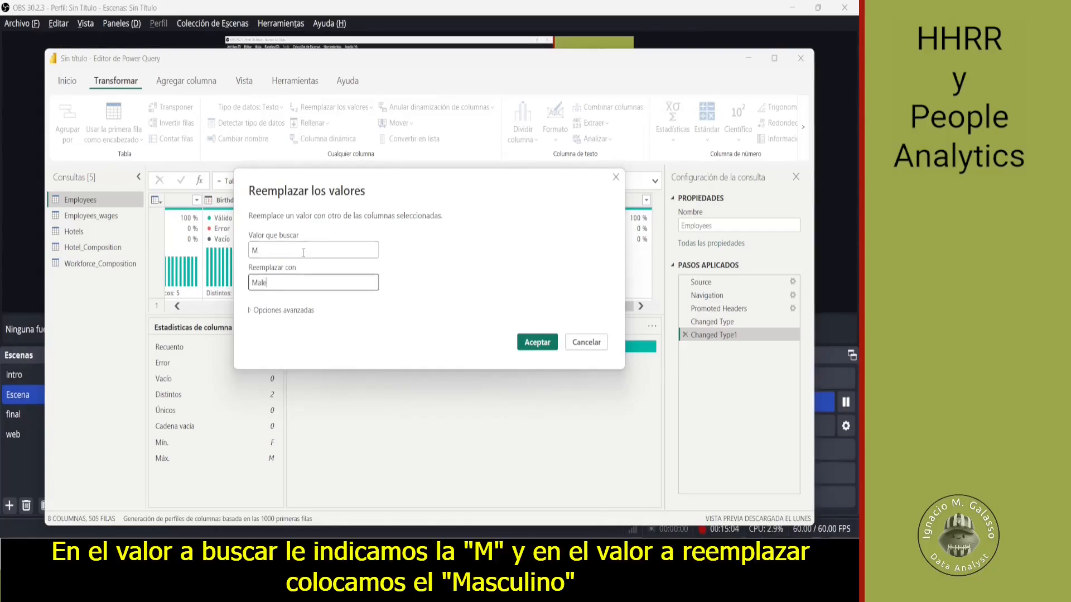
click(533, 342)
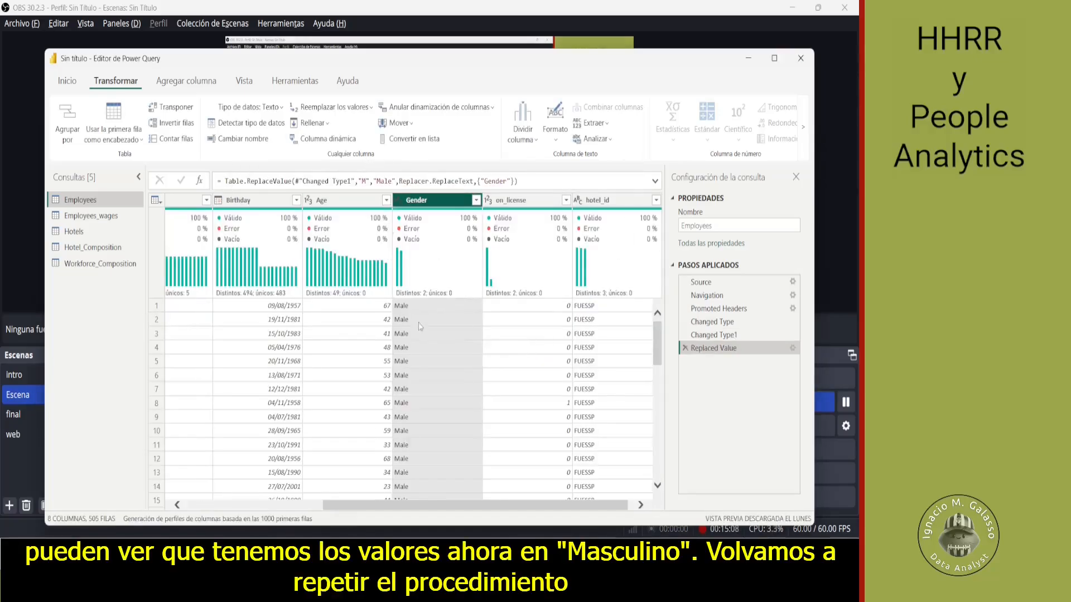
- Replace the value F with Female in the Gender column of the Employees query
click(352, 112)
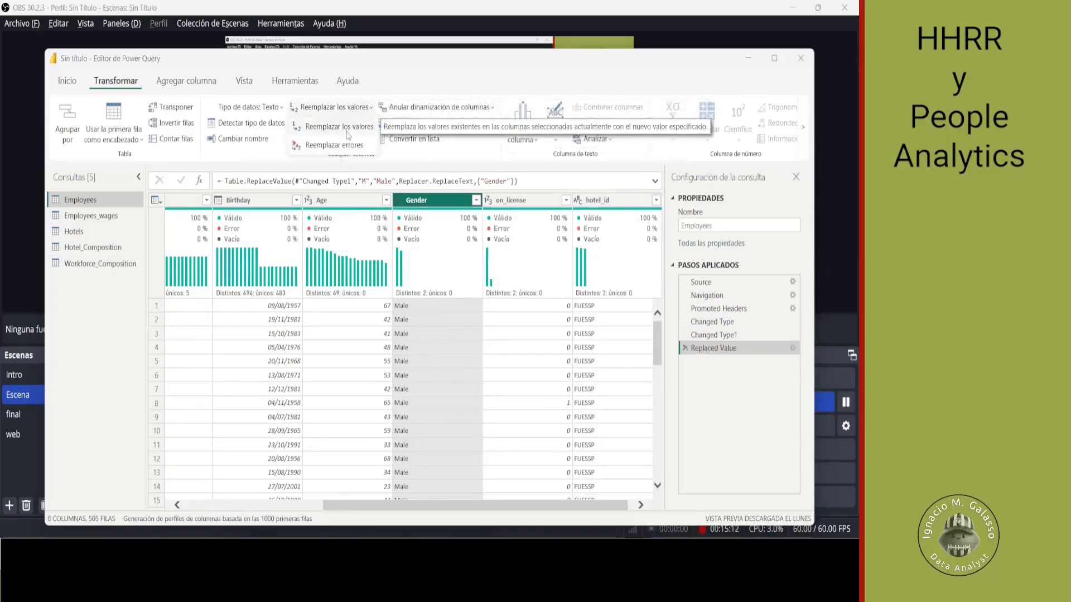
click(346, 132)
text(F)
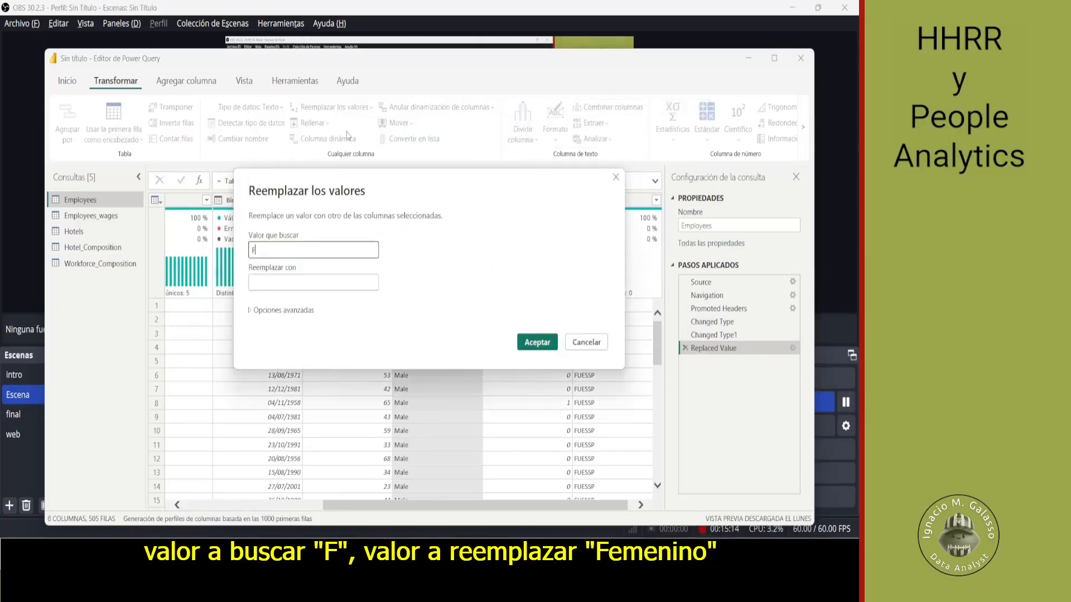
key(Tab)
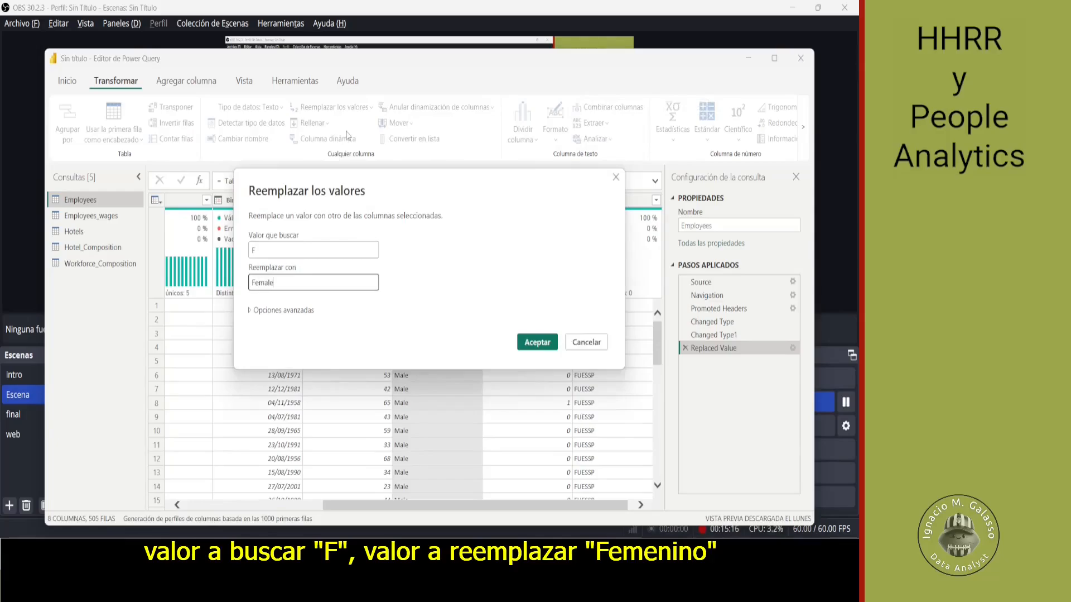
click(536, 342)
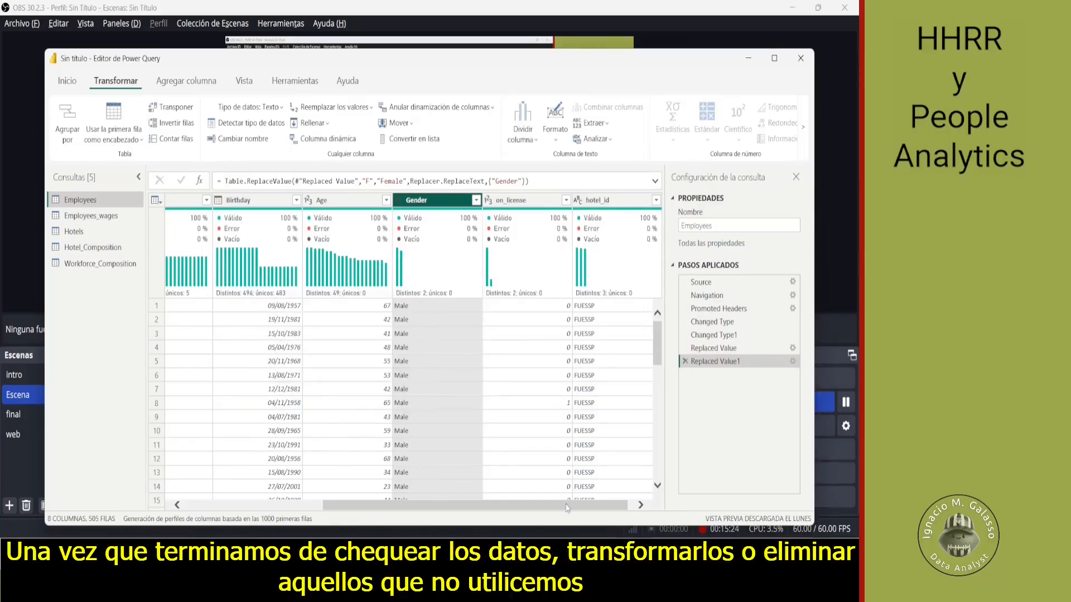
- Close the Power Query editor and apply the pending changes to load the cleaned tables into the report
click(641, 505)
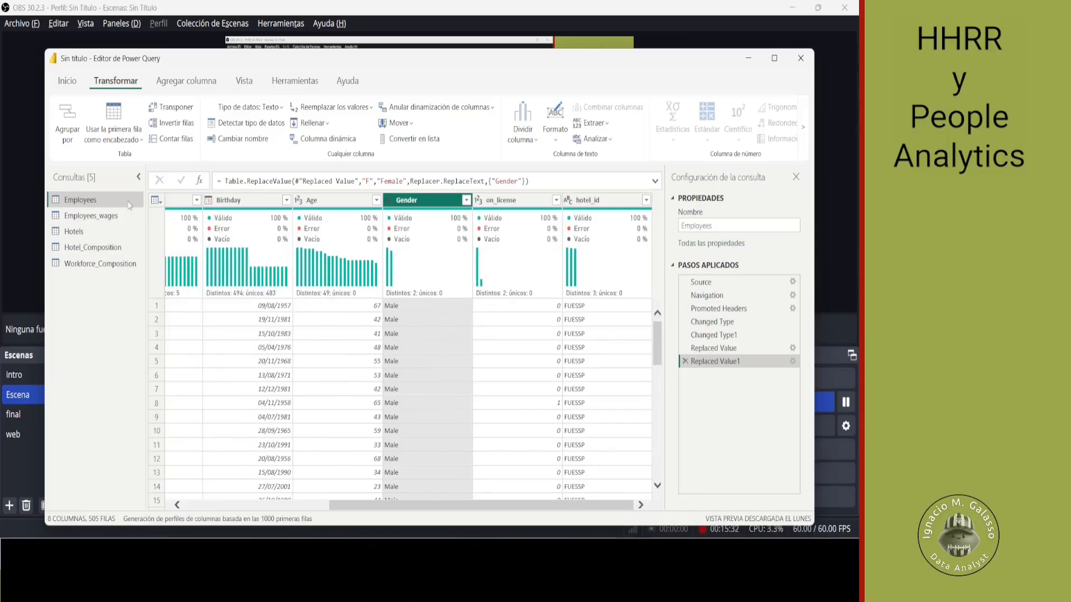
click(67, 82)
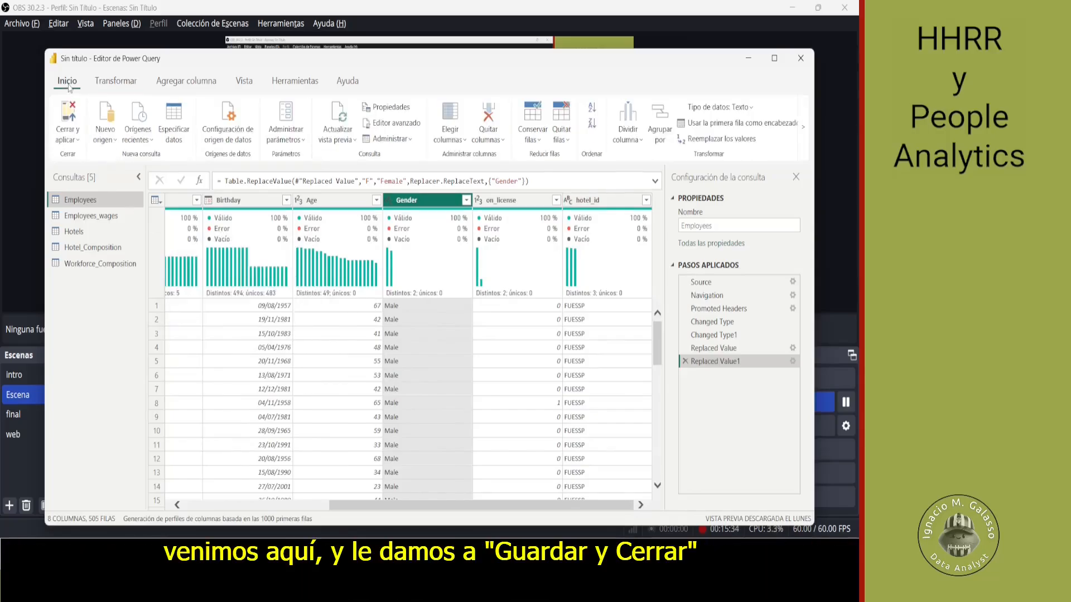
click(71, 121)
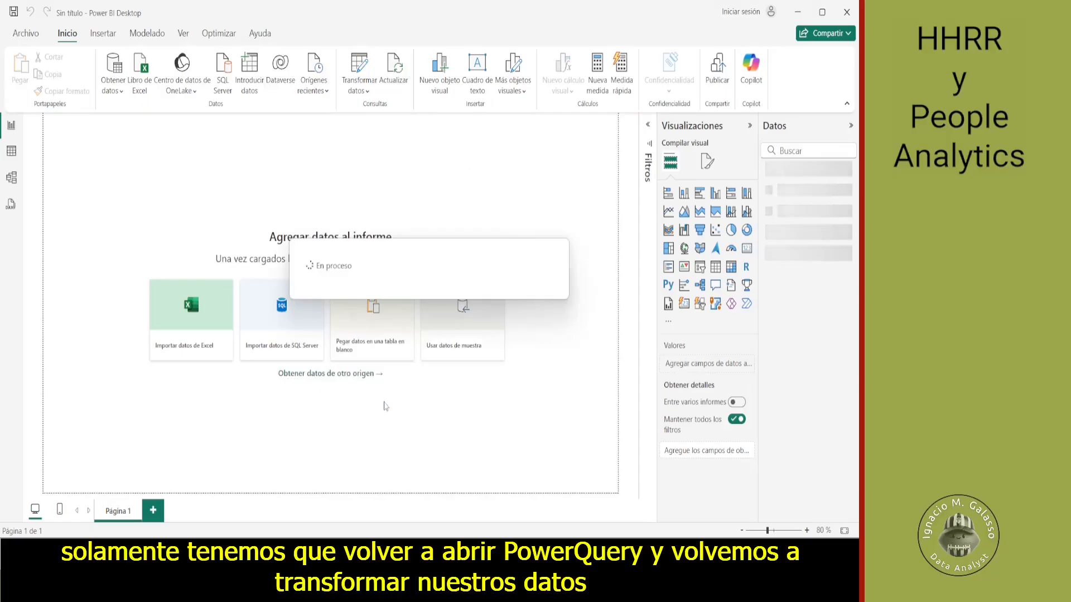
click(368, 91)
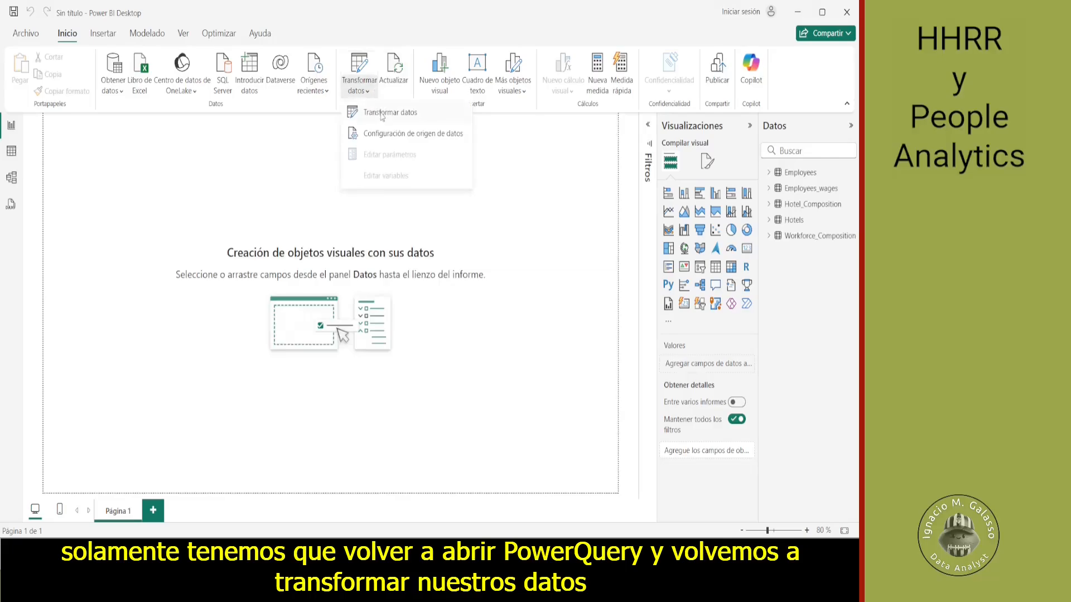
click(383, 112)
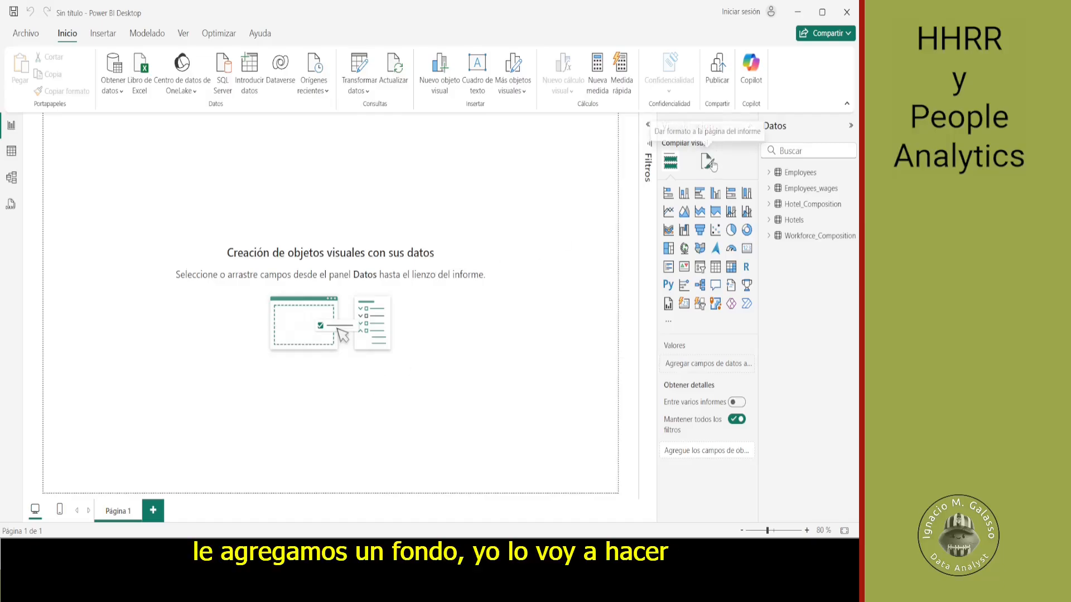
- Set the image fondo_hrpa4.png as the wallpaper of the report page
click(711, 166)
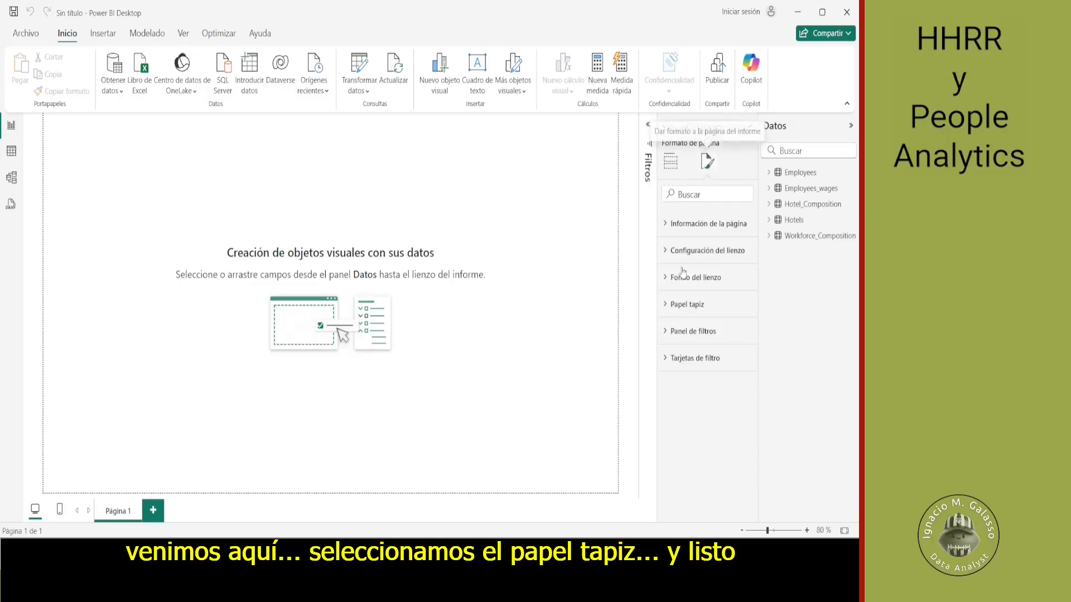
click(670, 303)
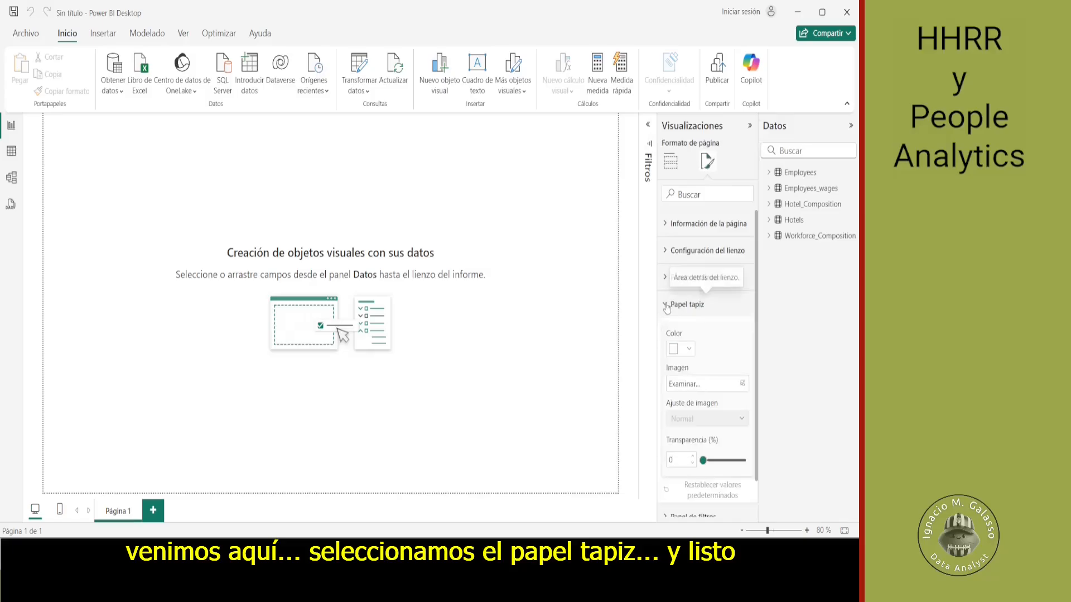
click(715, 384)
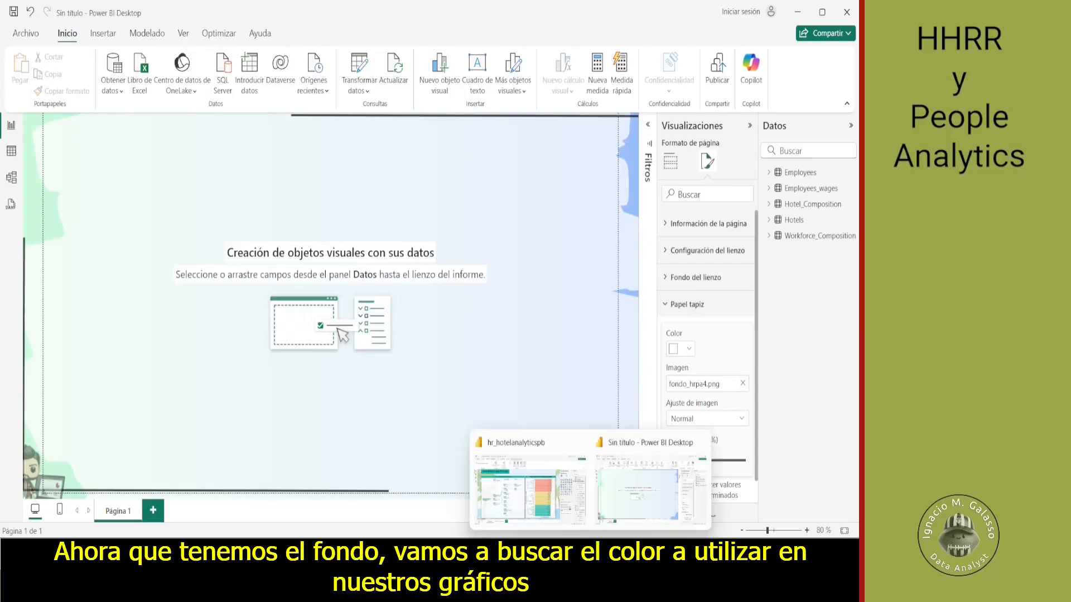
- Switch to the hr_hotelanalyticspb report and copy the hexadecimal background color #01B8AA of its title text box
click(551, 495)
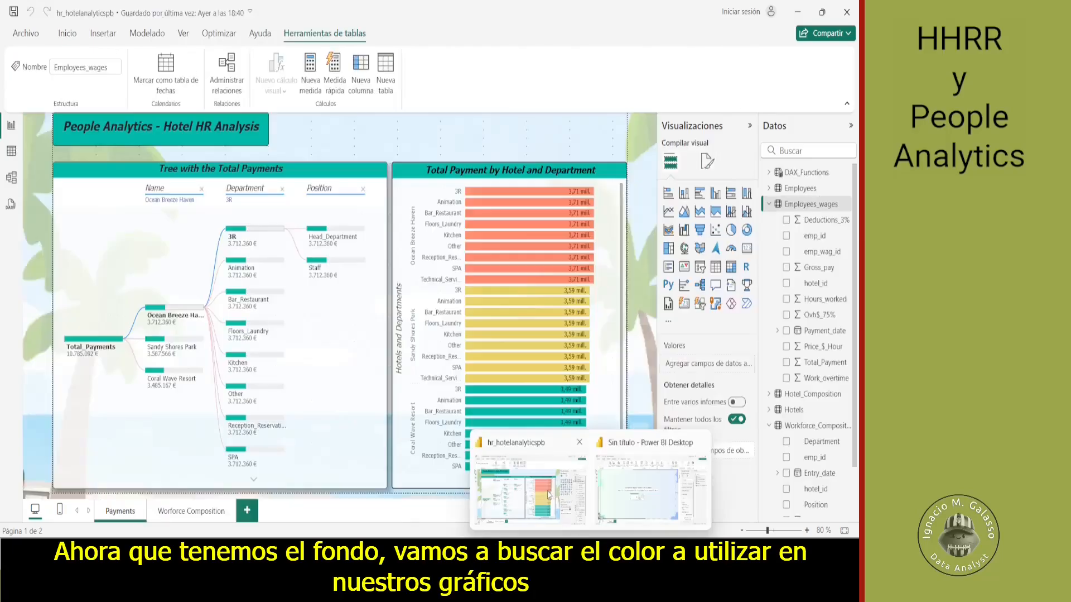
click(218, 142)
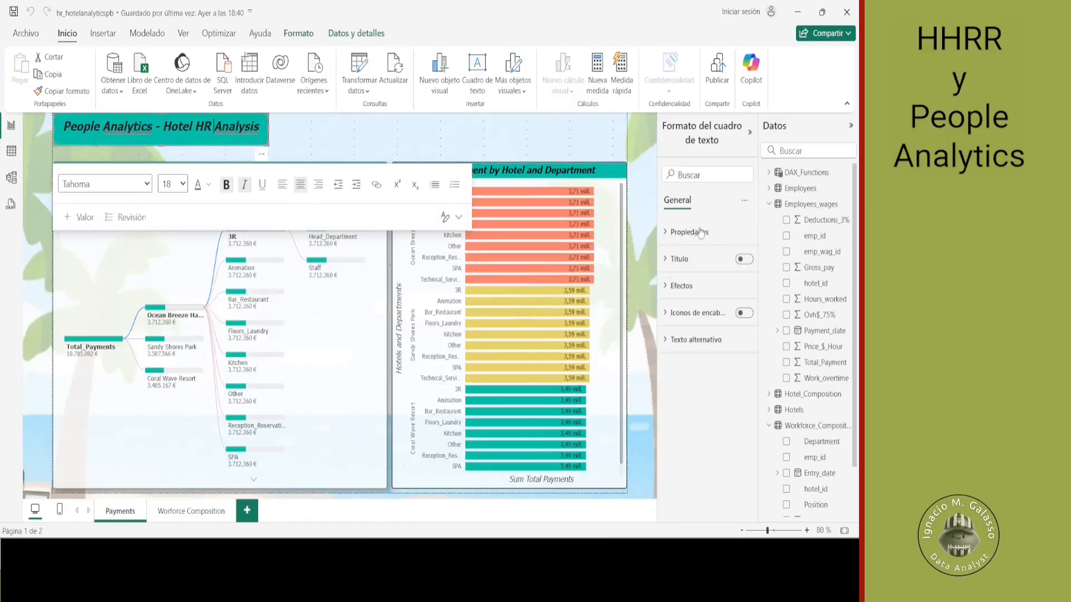
click(676, 285)
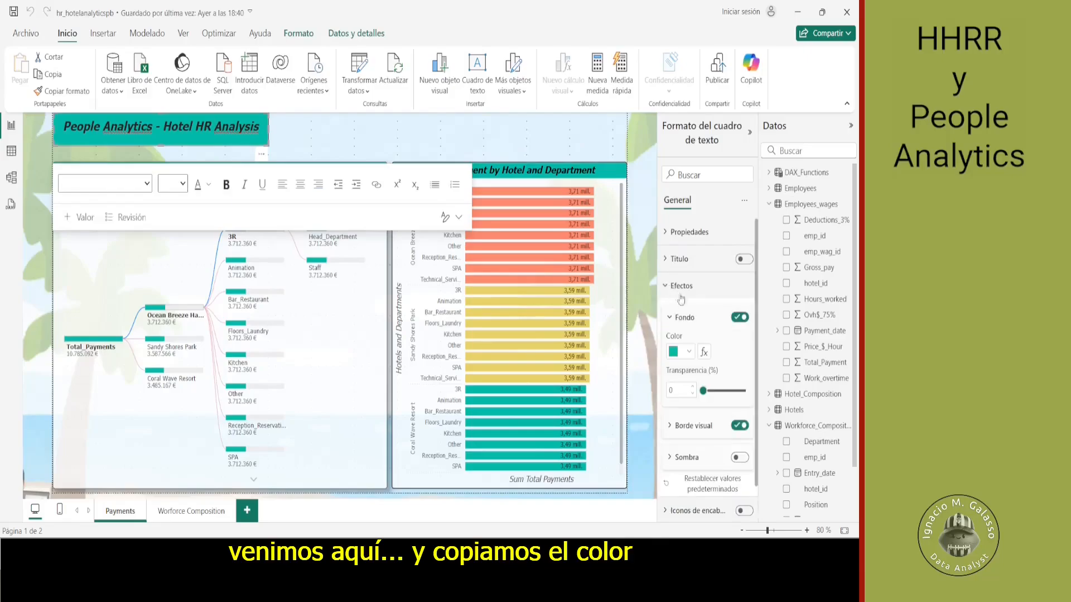
click(691, 353)
click(706, 320)
key(ctrl+c)
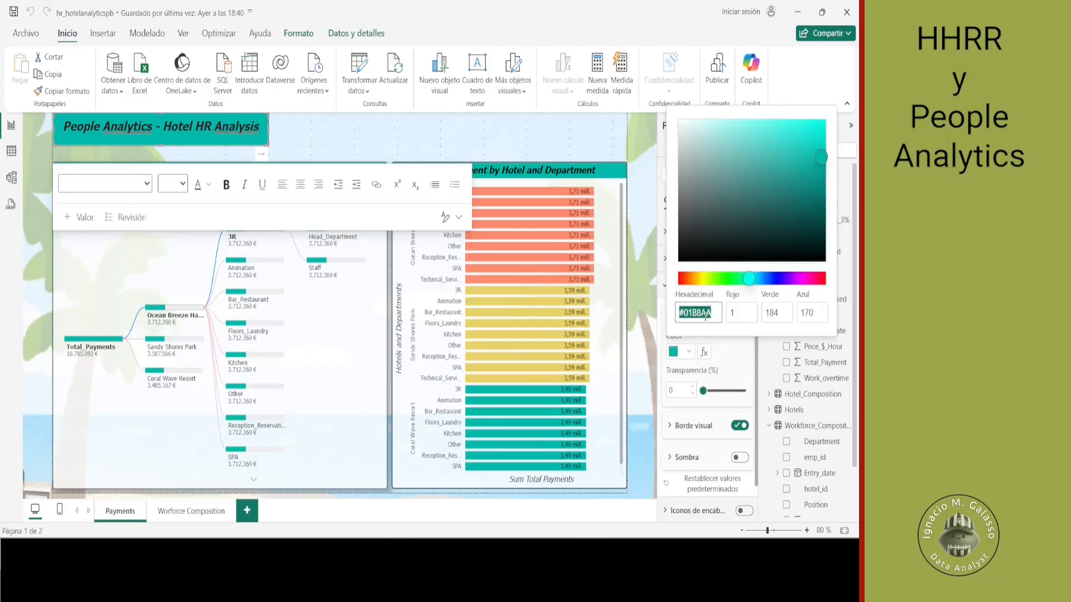
key(Escape)
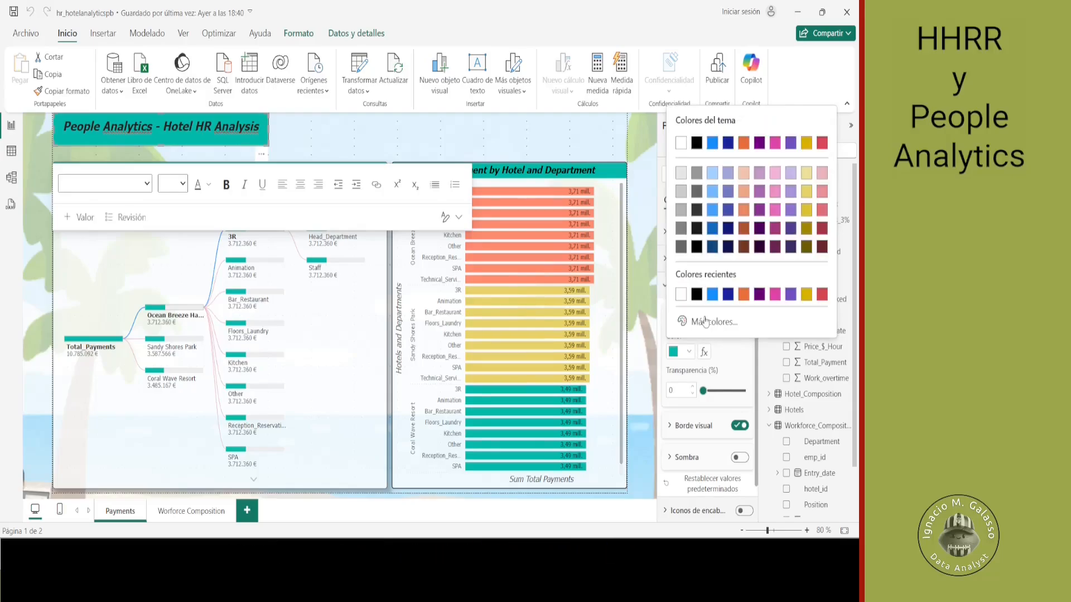
- Return to the untitled report, insert a text box and set its background color to the copied #01B8AA
key(alt+Tab)
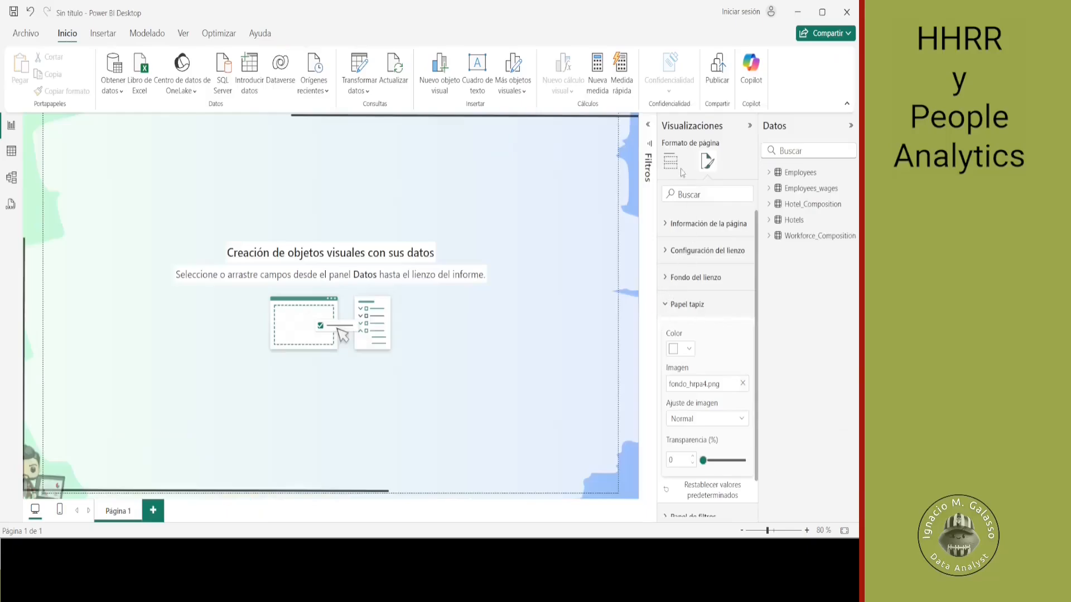
click(476, 84)
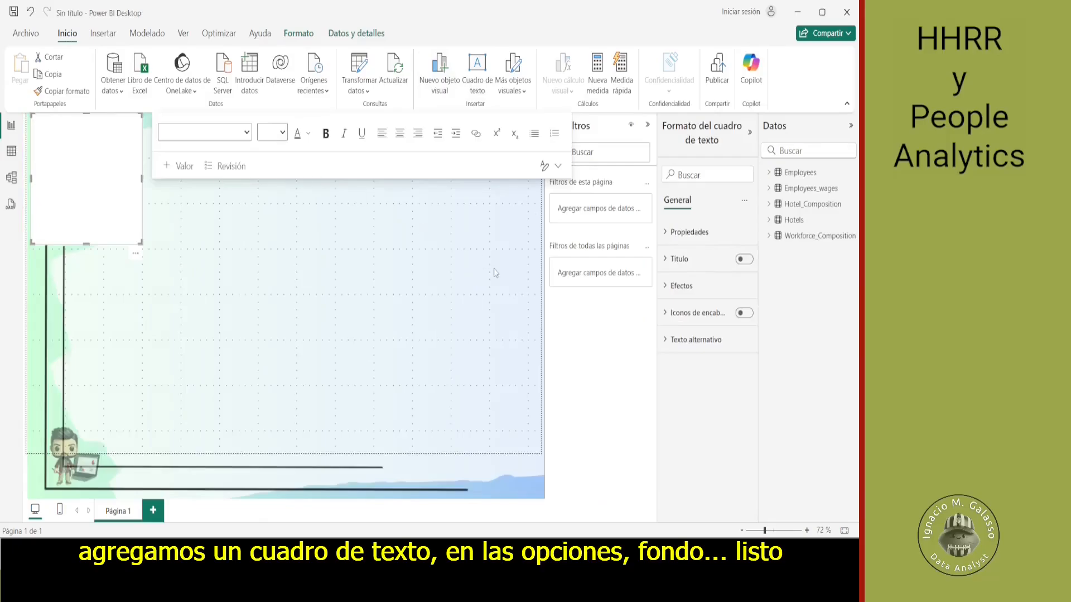
click(648, 125)
click(675, 285)
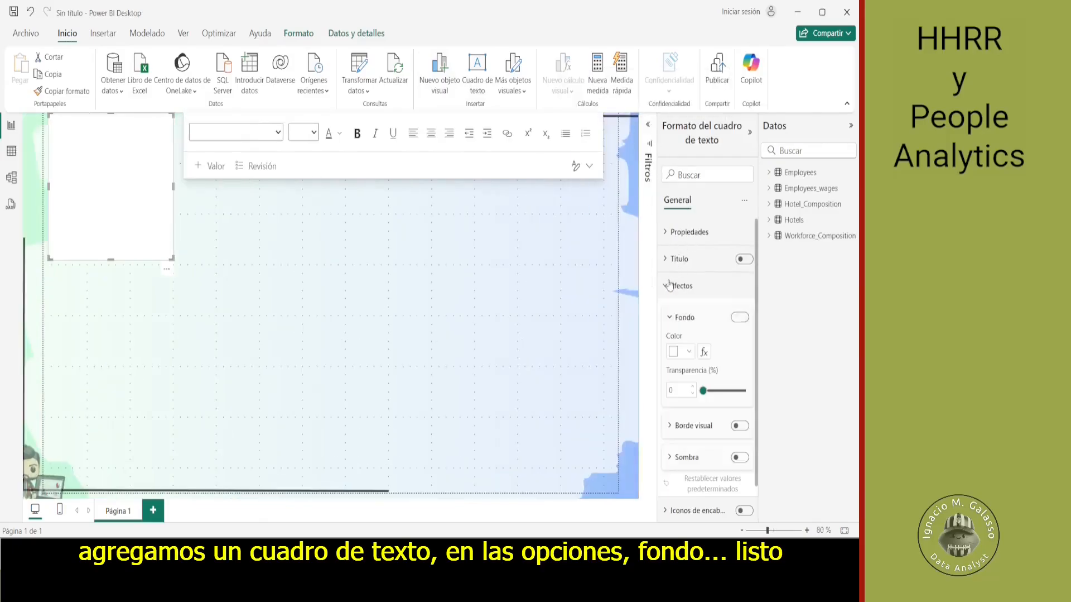
click(681, 351)
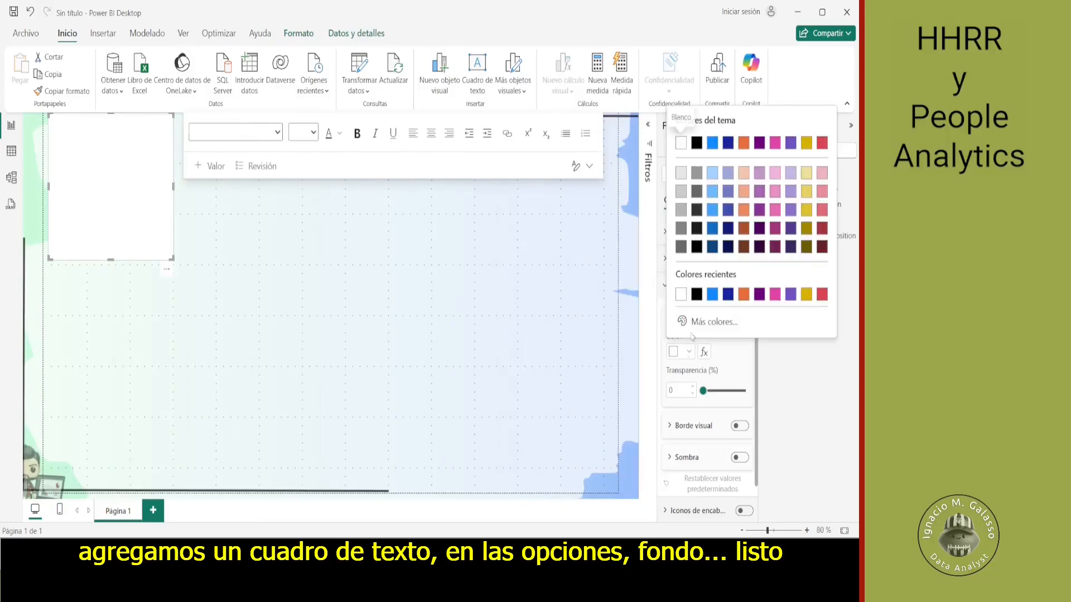
click(697, 328)
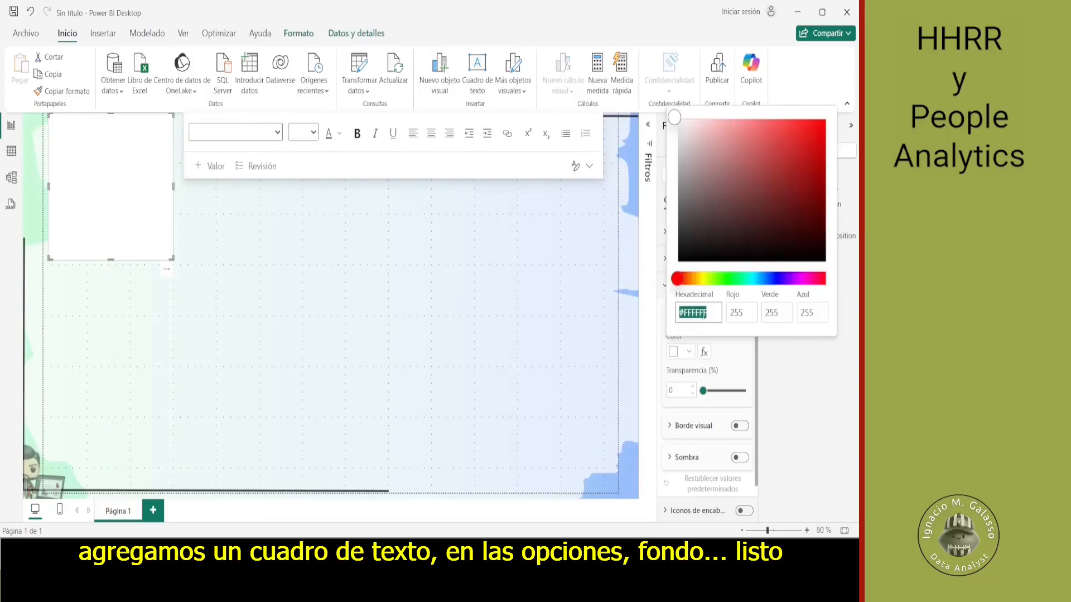
key(ctrl+v)
key(Return)
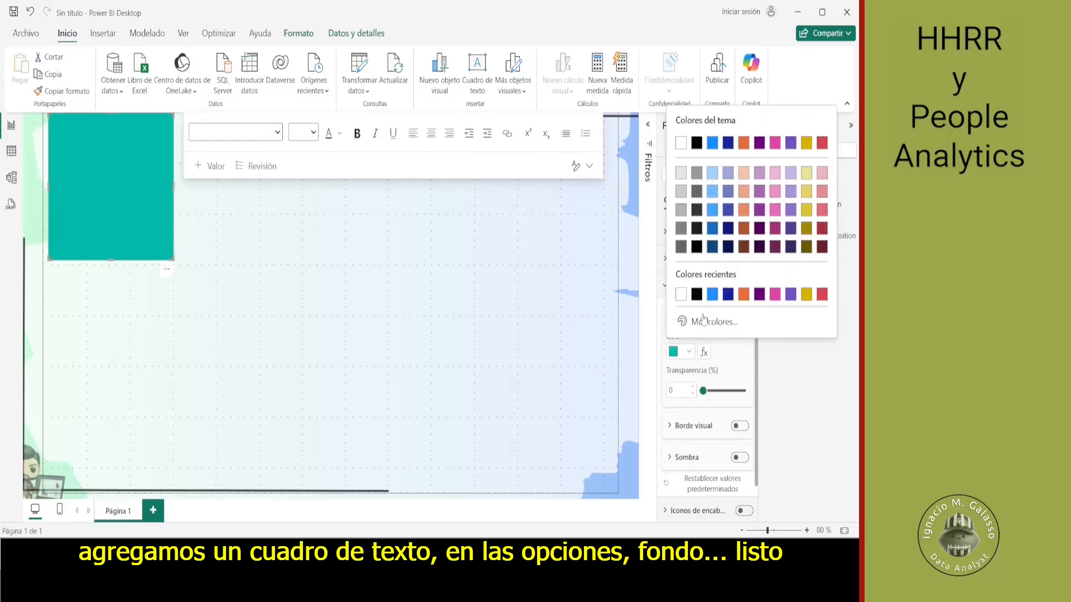
- Copy the title "People Analytics - Hotel HR Analysis" from the hr_hotelanalyticspb report and paste it into the new text box
key(alt+Tab)
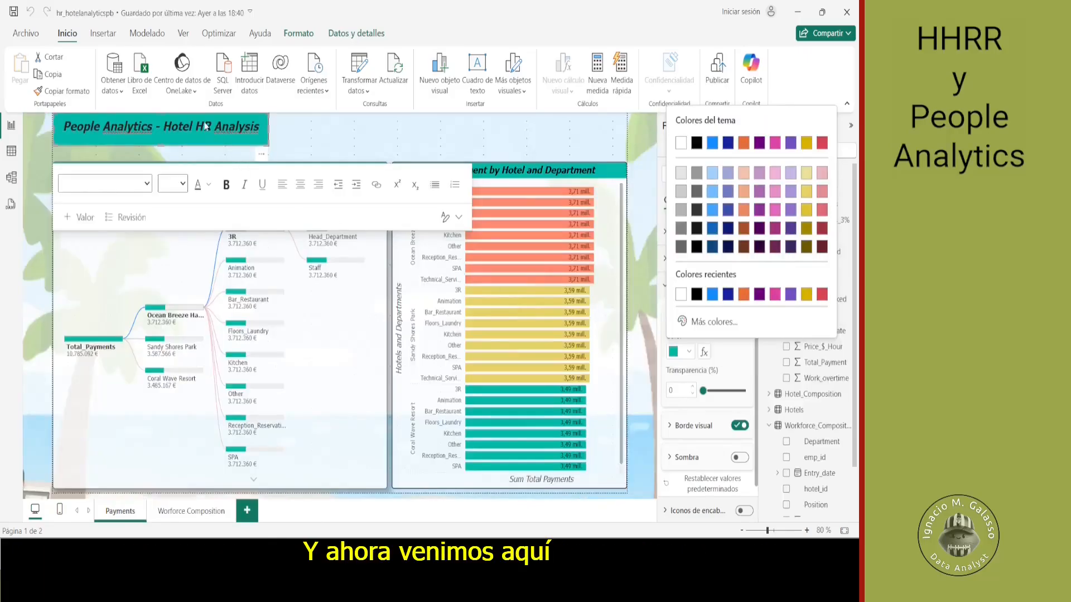
triple_click(206, 126)
key(ctrl+c)
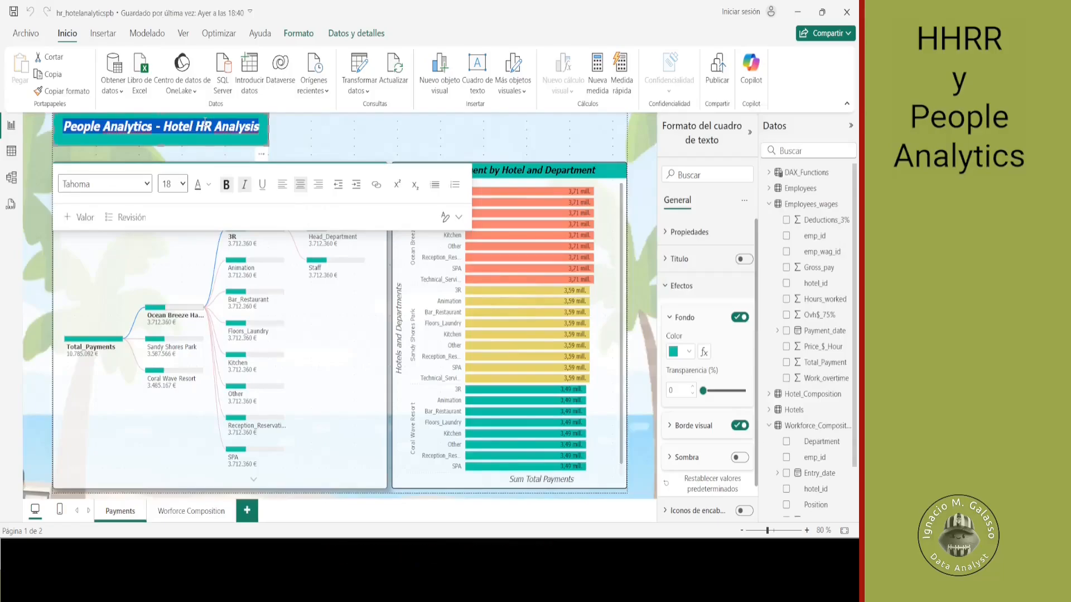
key(alt+Tab)
click(125, 155)
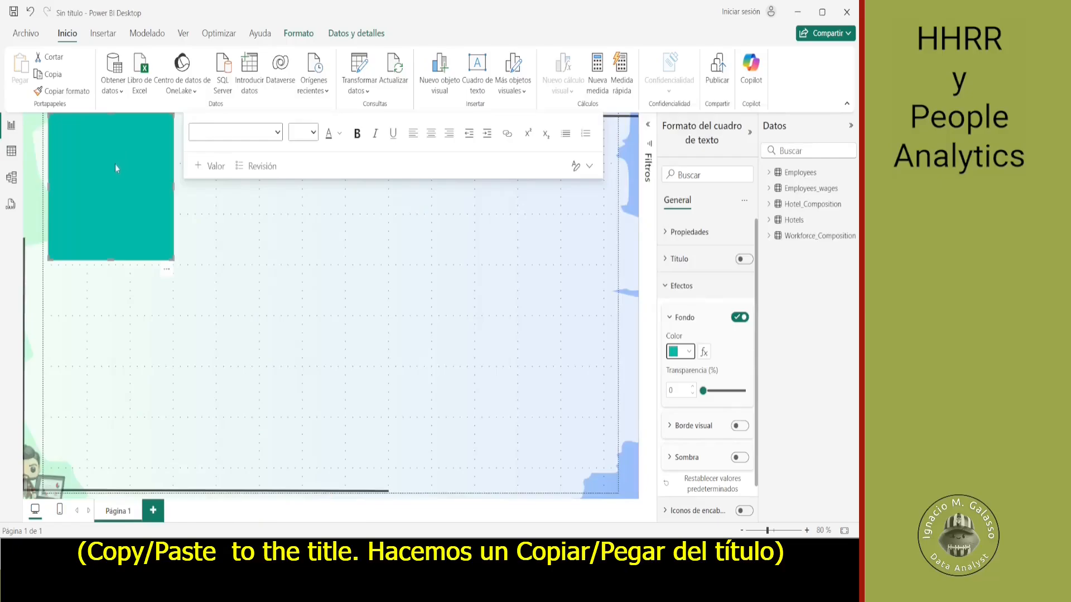
click(116, 168)
key(ctrl+v)
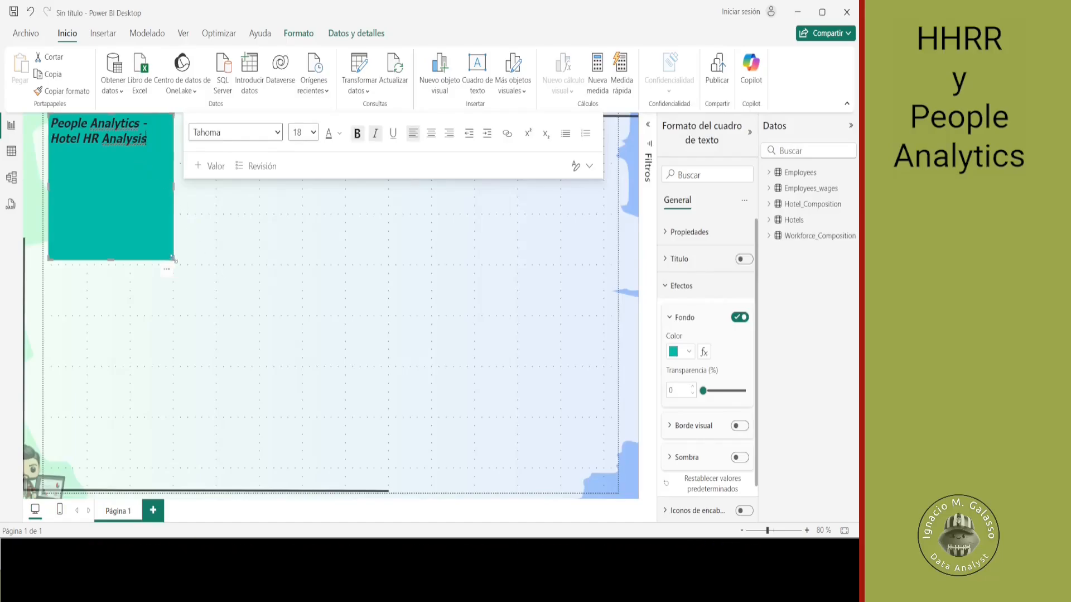
- Make the title text box wider and shorter so the title fits on one line, and center the text
drag(173, 258, 272, 160)
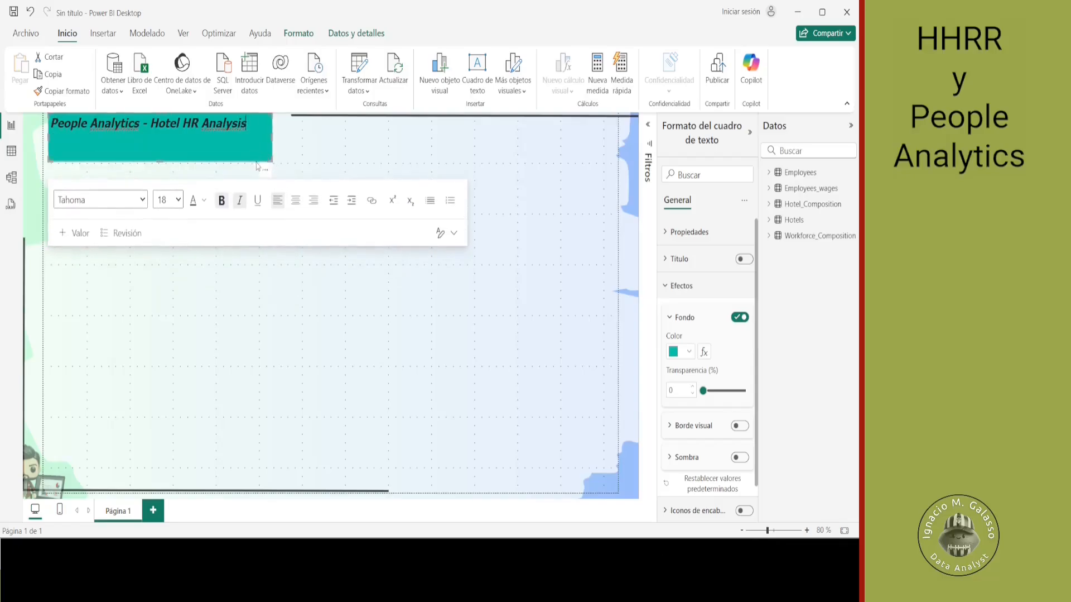
click(296, 200)
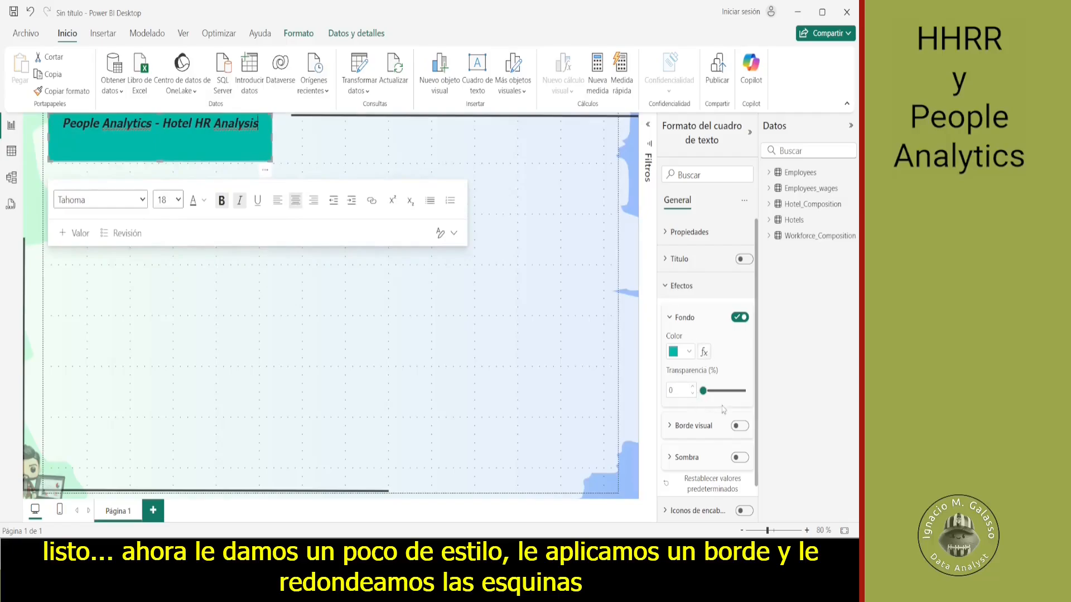
- Give the title text box a black border with 5 px rounded corners and 2 px width, and turn on its shadow
click(740, 426)
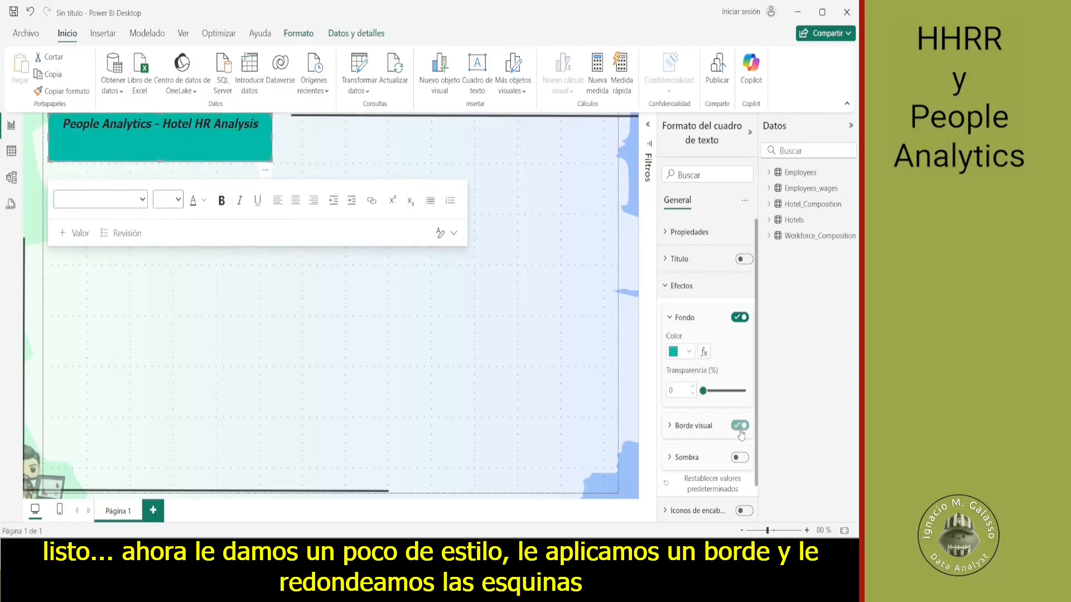
click(674, 428)
click(690, 460)
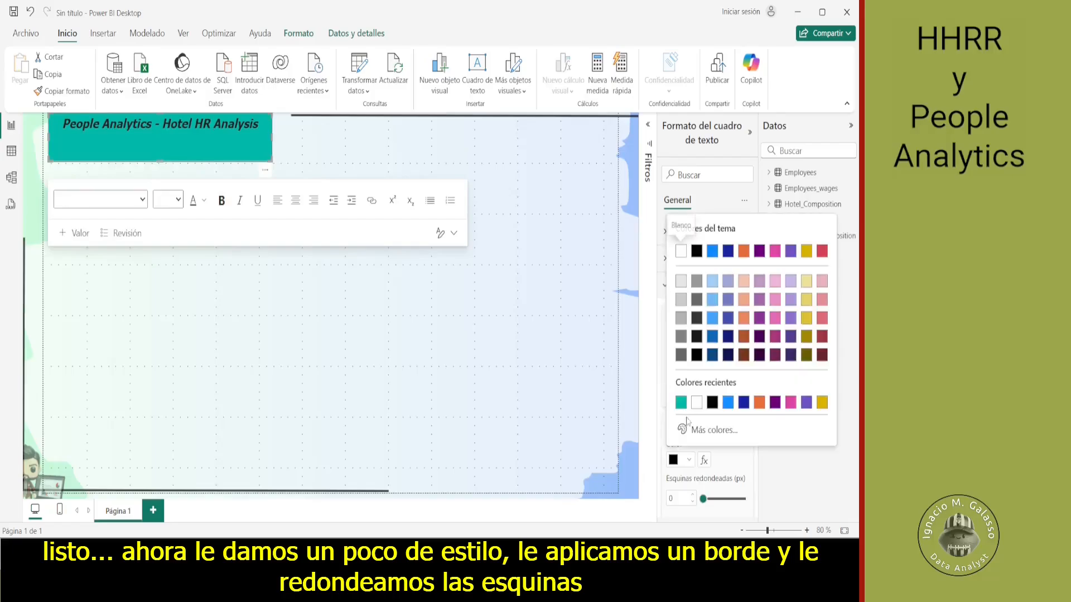
click(733, 464)
scroll(732, 464, down, 2)
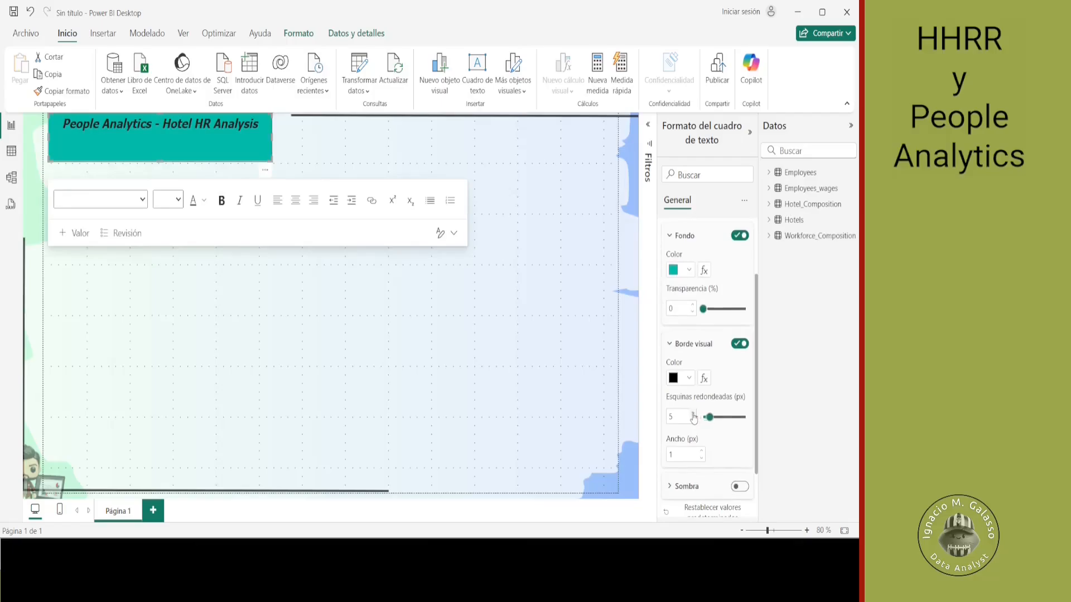
click(702, 450)
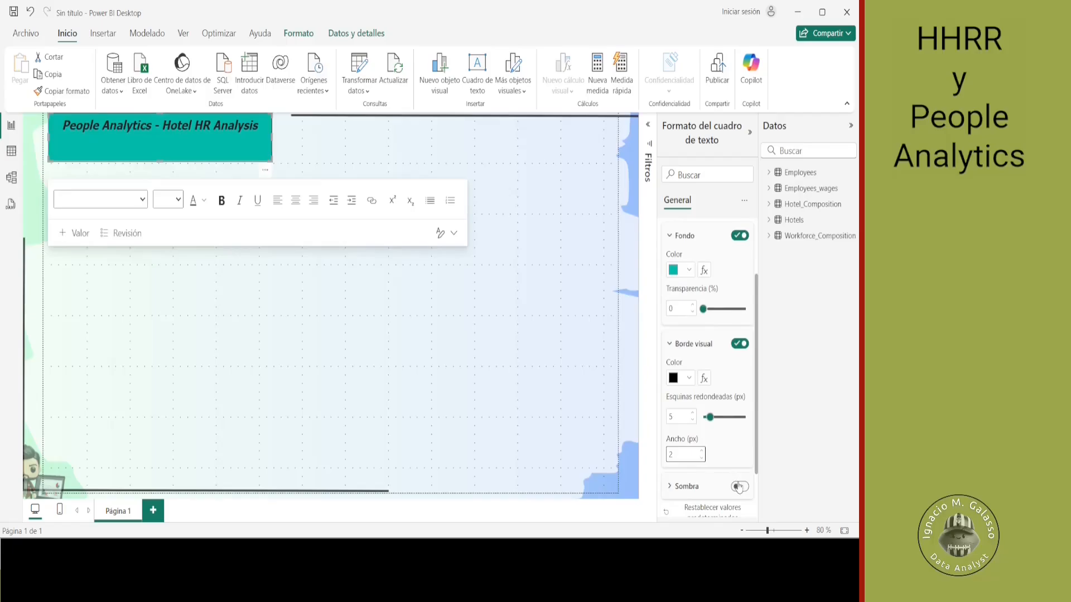
click(739, 486)
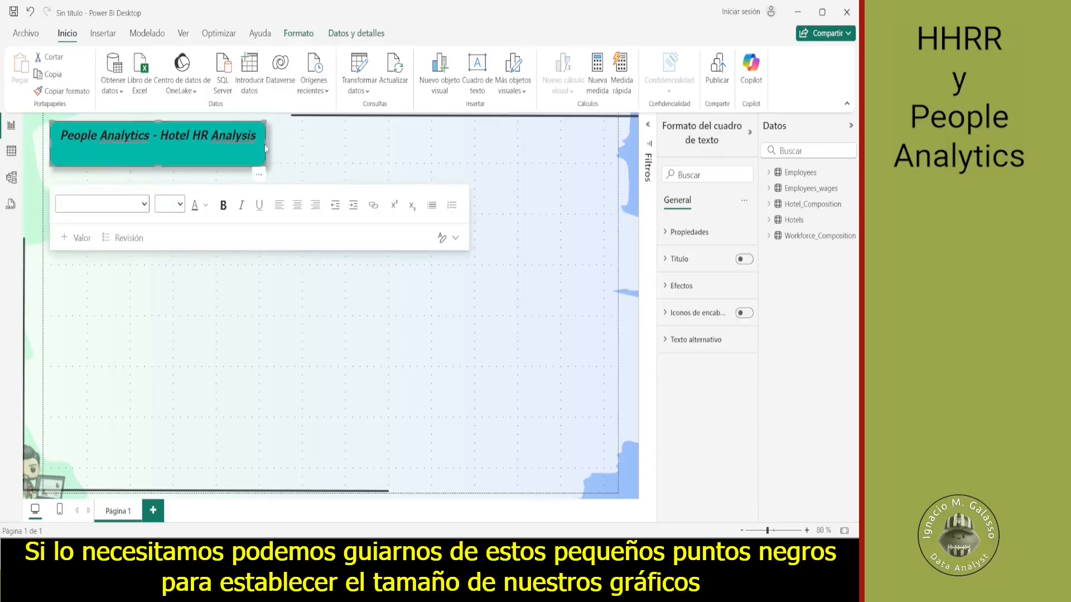
- Narrow the title text box slightly using the page's grid dots as a guide, and deselect it
drag(264, 148, 261, 144)
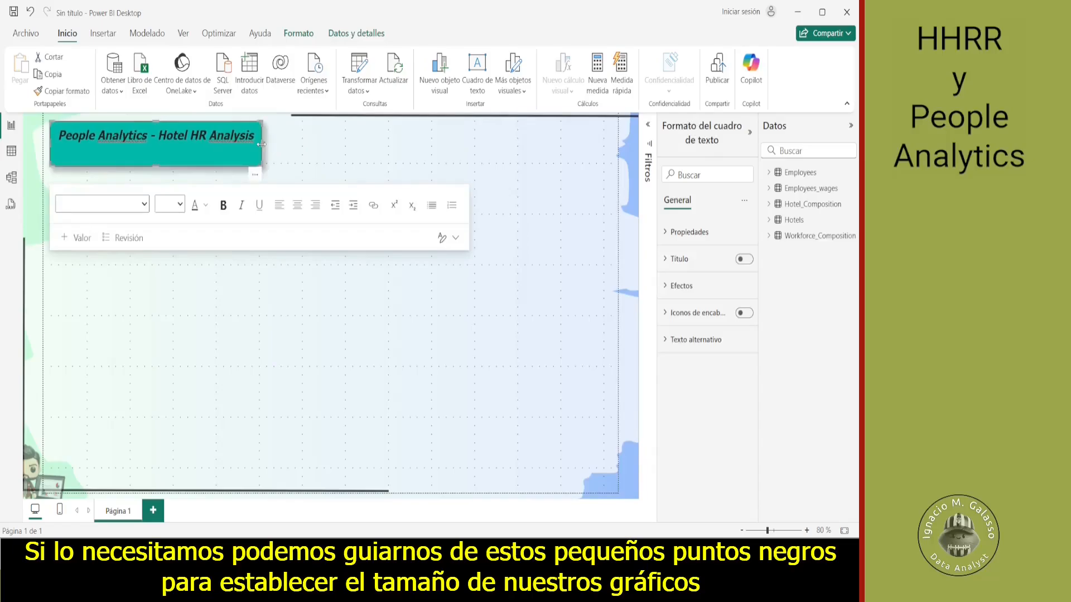
click(242, 350)
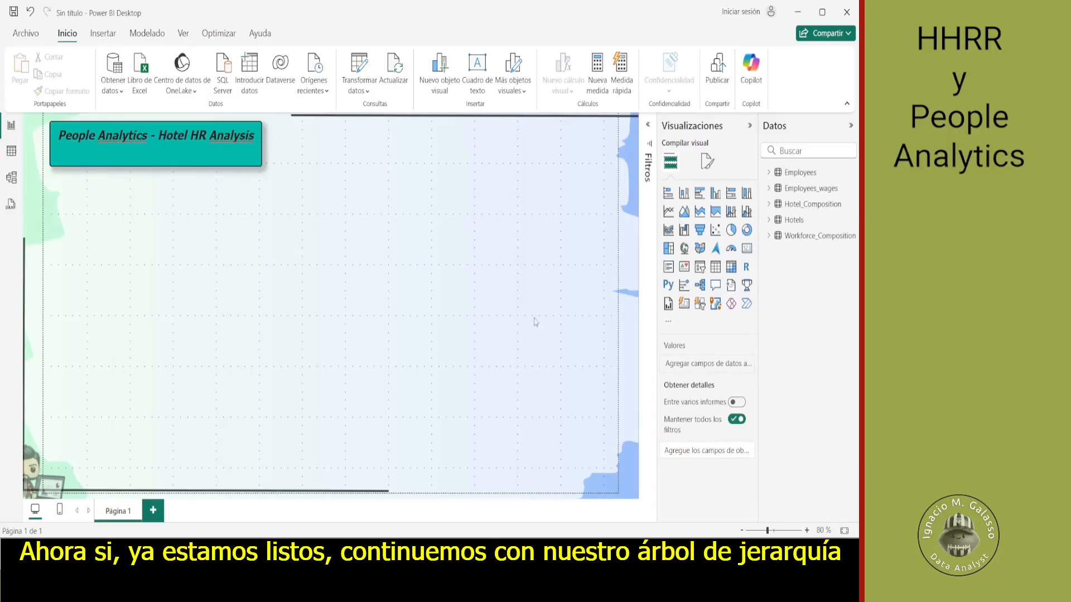
- Insert a decomposition tree visual below the title and enlarge it to about half the page width
click(699, 285)
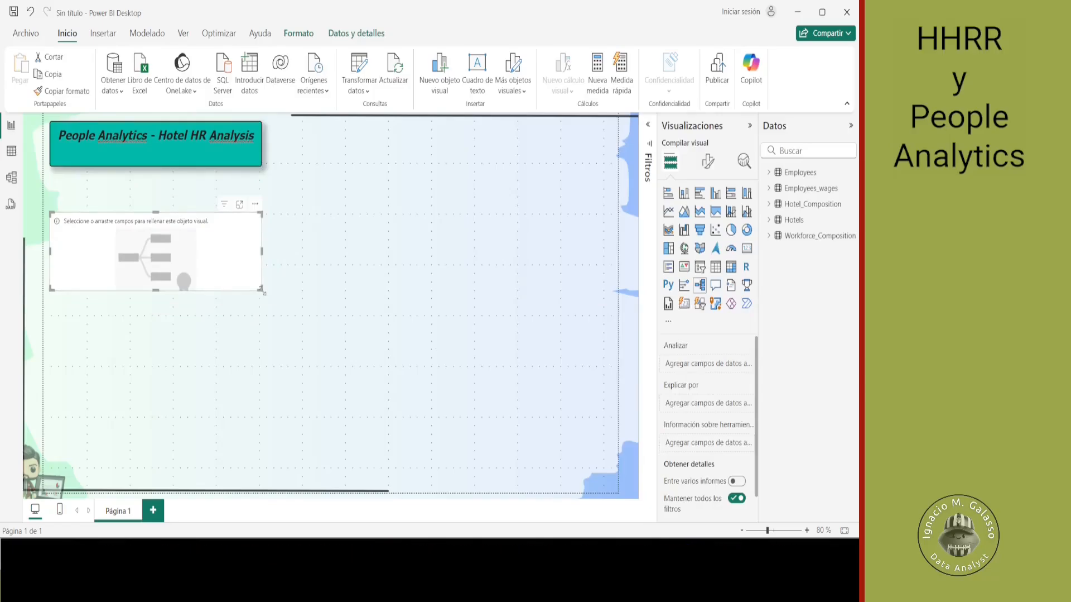
drag(260, 289, 341, 459)
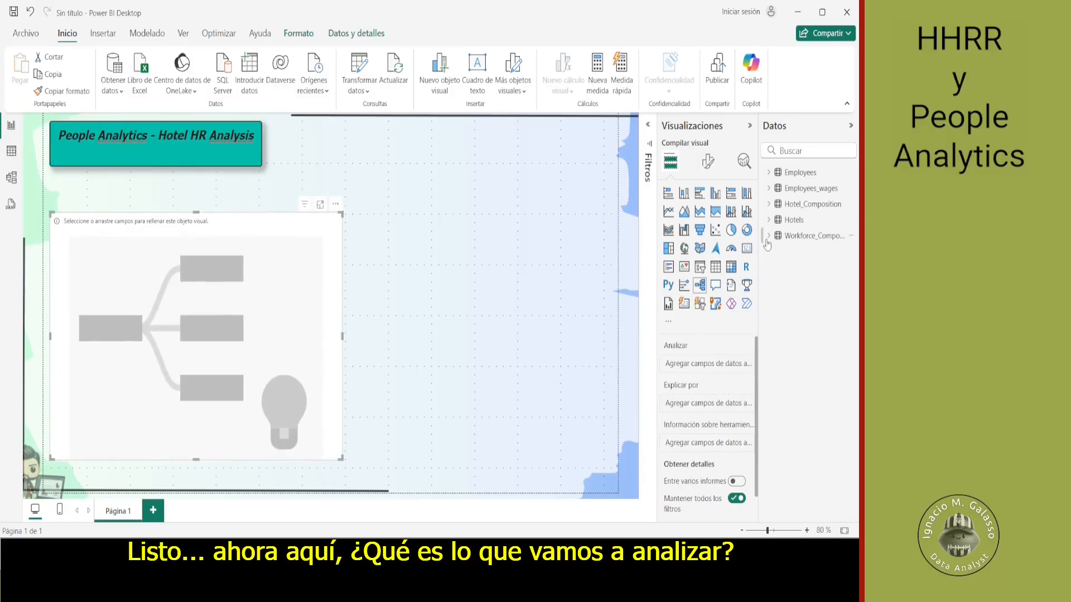
- Set the Total_Payment field of the Employees_wages table as the value analyzed in the decomposition tree
click(775, 191)
click(770, 189)
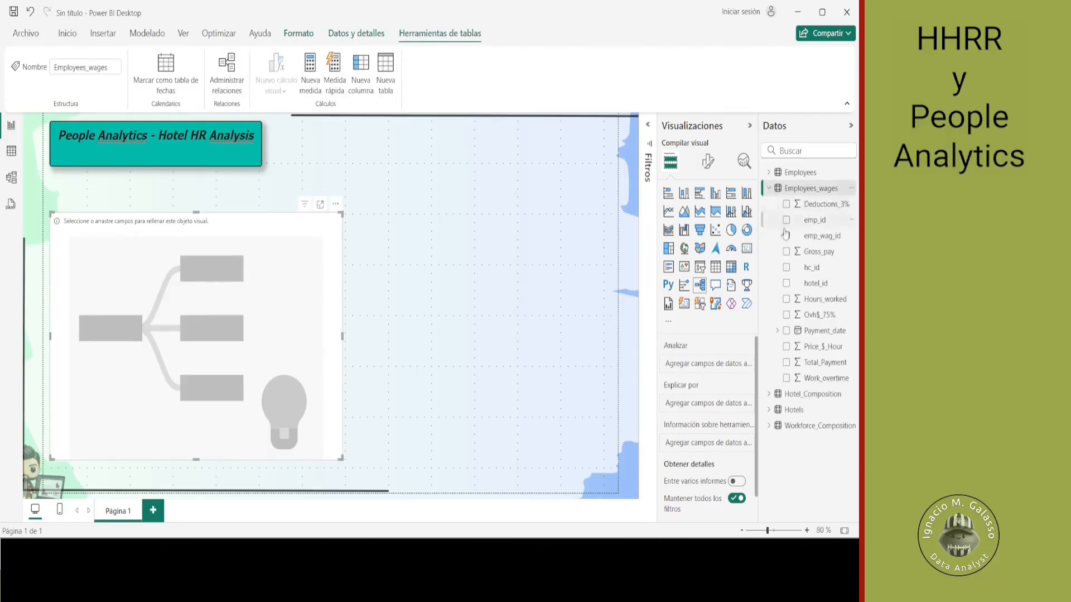
drag(822, 366, 729, 368)
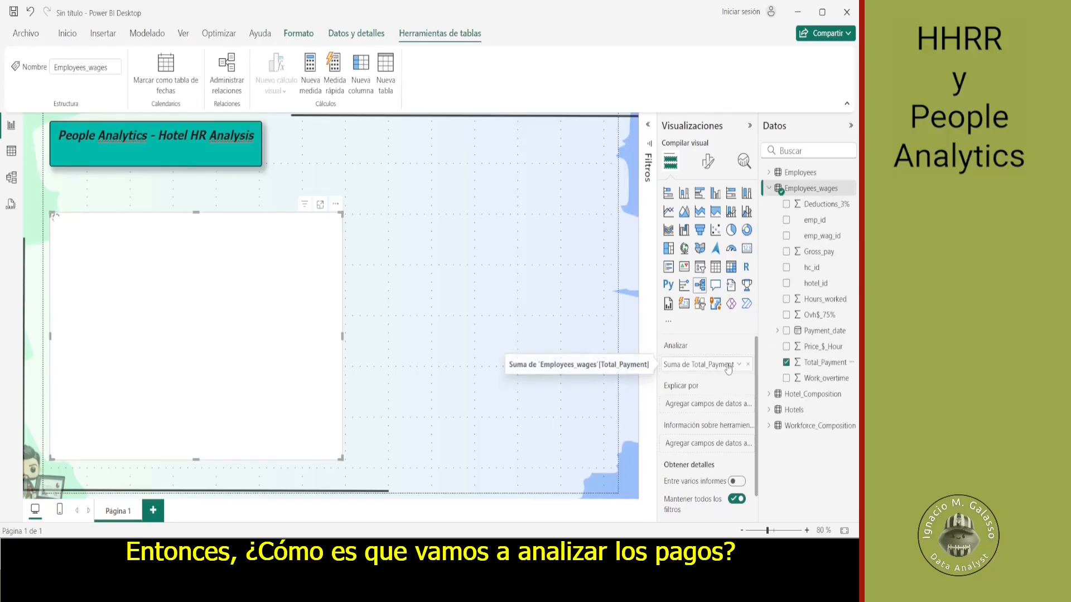
- Add the Name field of the Hotels table as an explaining field and split the tree's total by Name
click(770, 188)
click(770, 220)
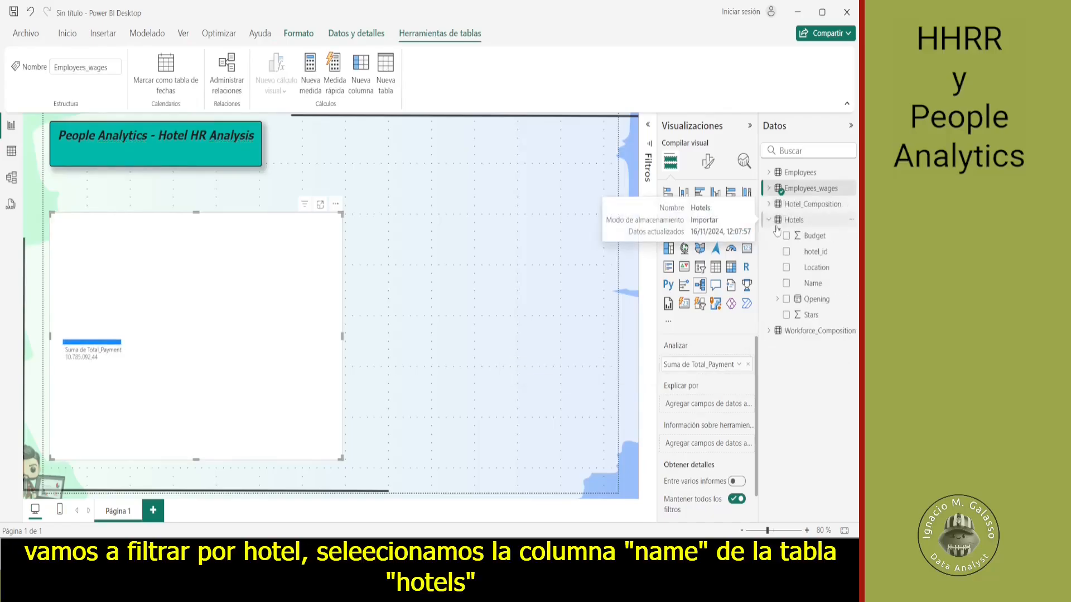
drag(808, 290, 702, 410)
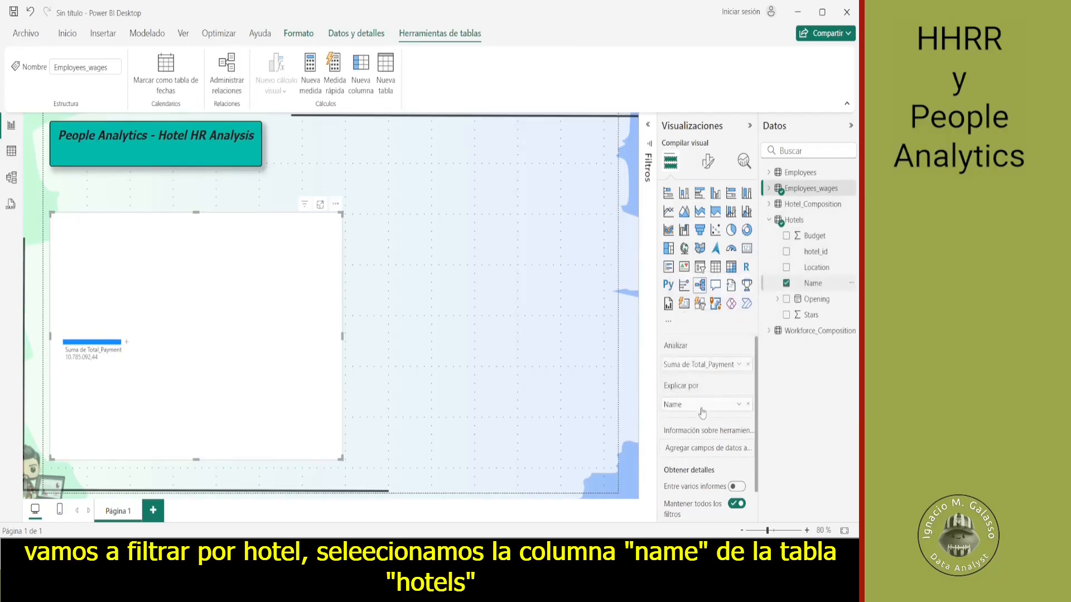
click(127, 349)
click(142, 385)
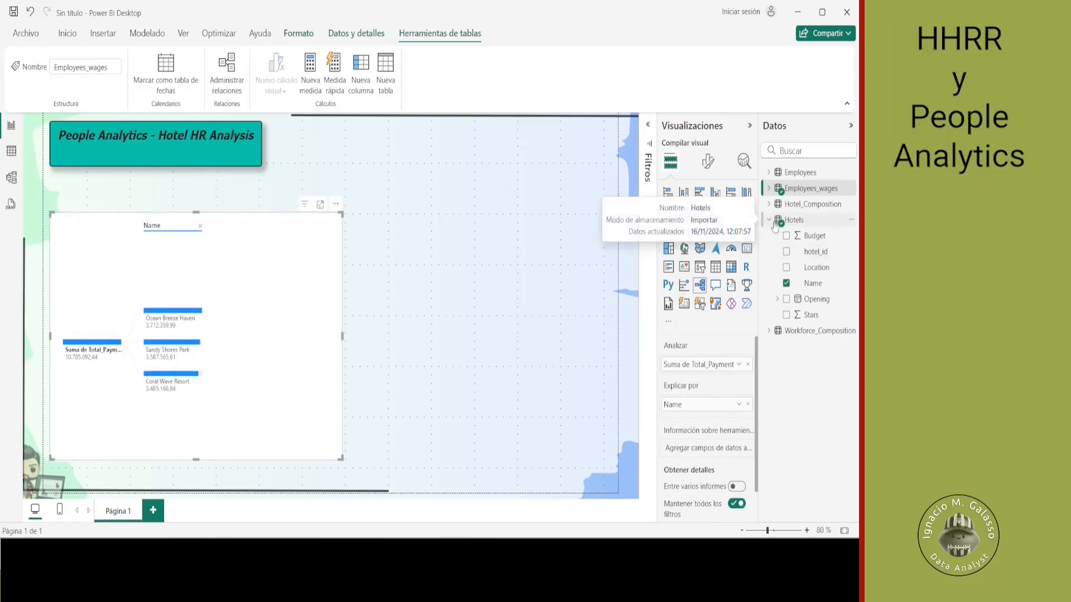
- Add the Department and Position fields of the Workforce_Composition table as further explaining fields of the decomposition tree
click(770, 332)
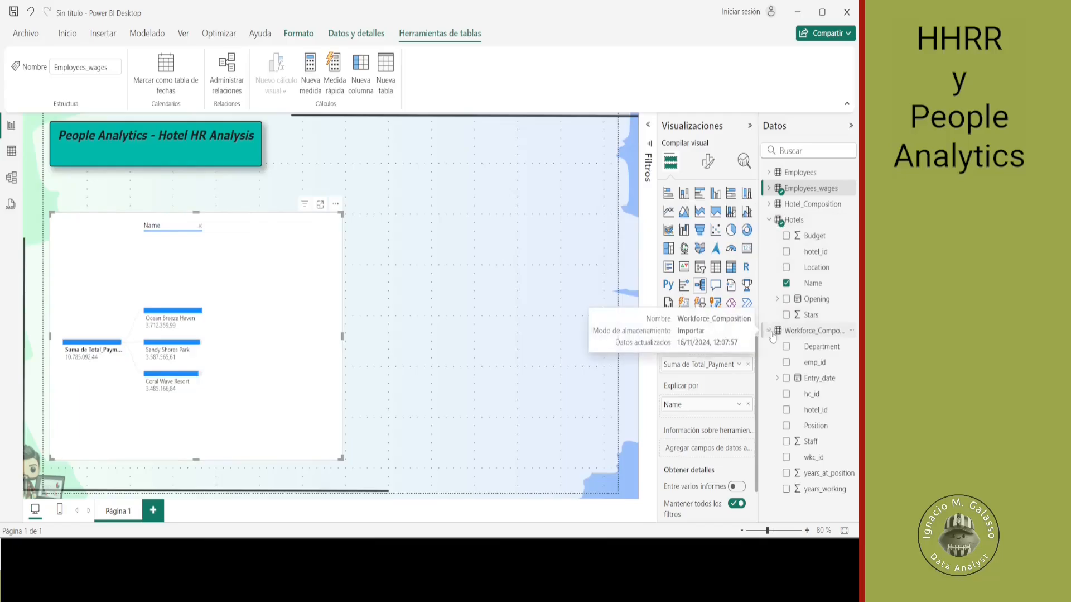
drag(802, 351, 700, 415)
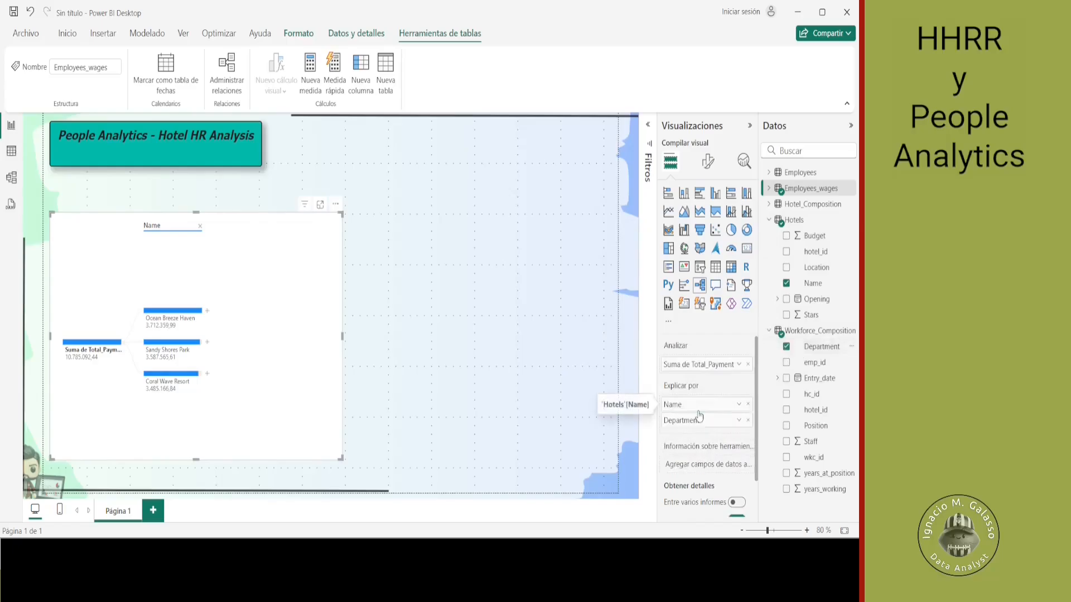
drag(807, 425, 719, 430)
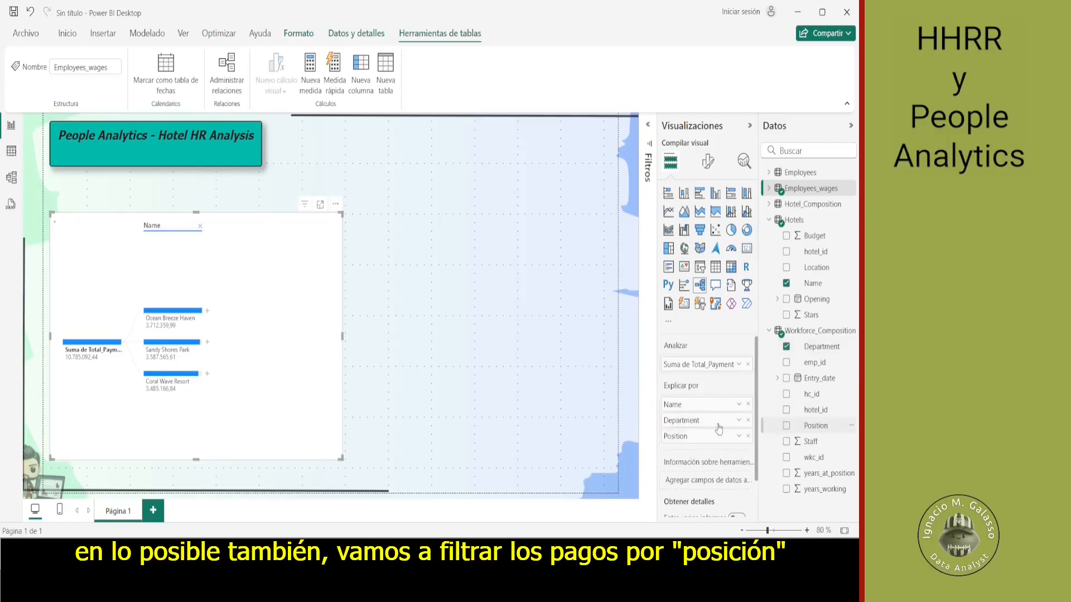
- Split the tree's Ocean Breeze Haven branch by Department and inspect the payment values of the resulting nodes
click(207, 311)
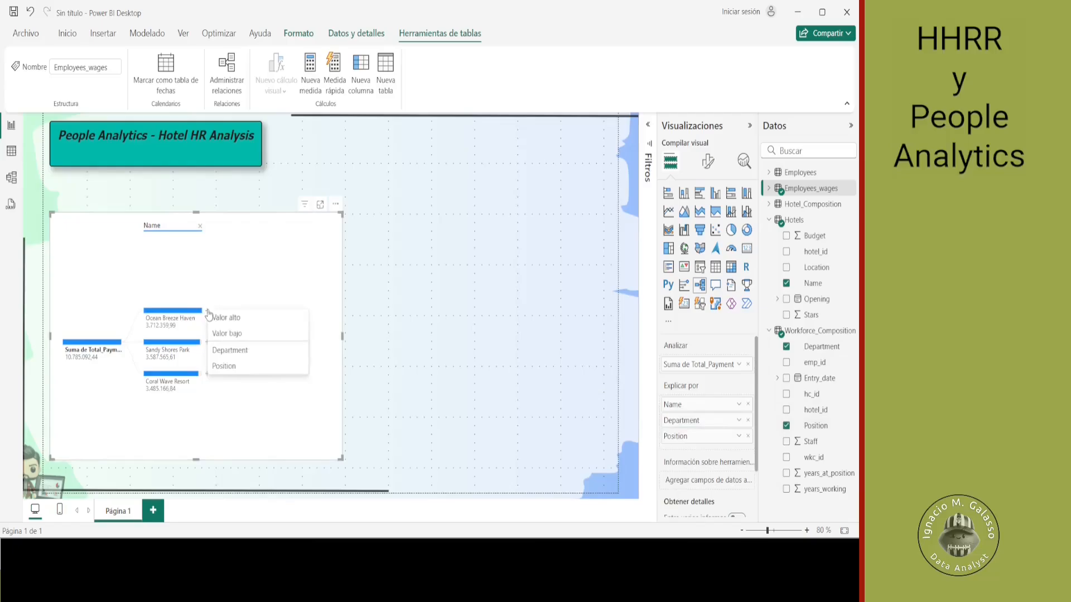
click(226, 350)
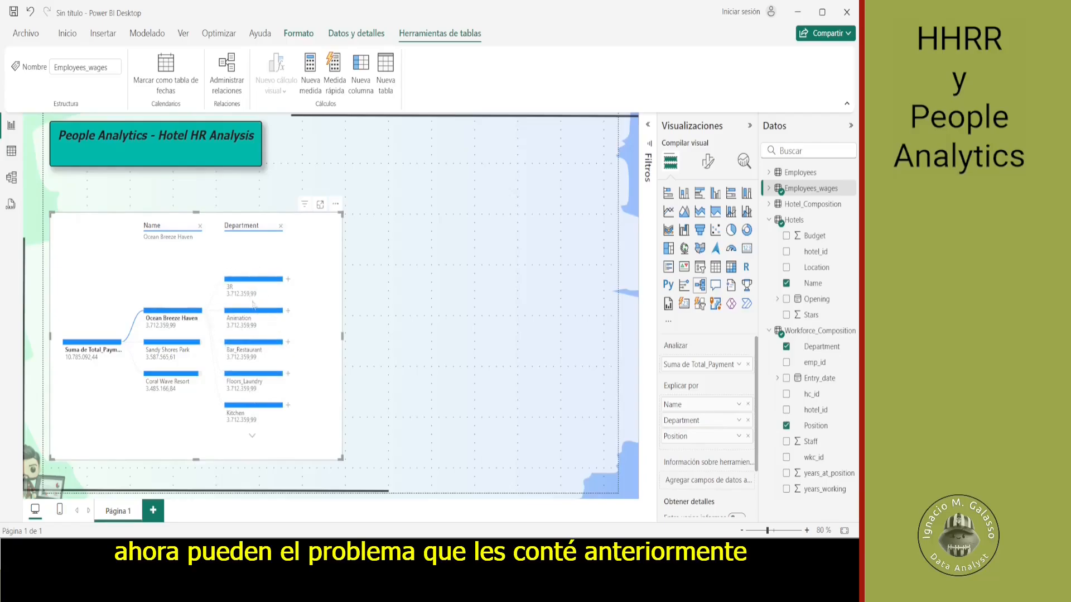
mouse_move(252, 323)
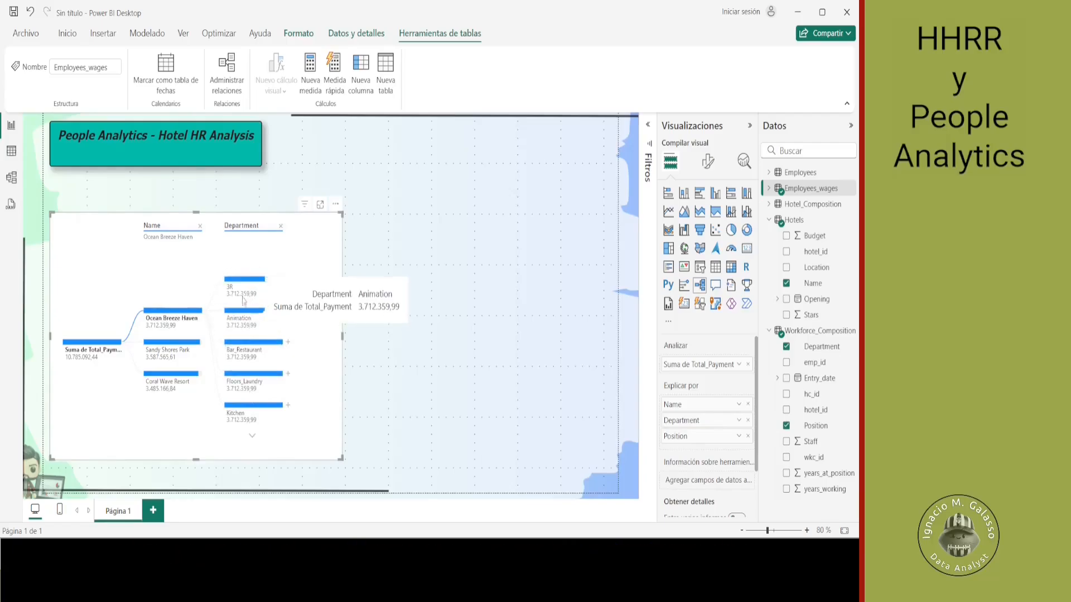
mouse_move(241, 299)
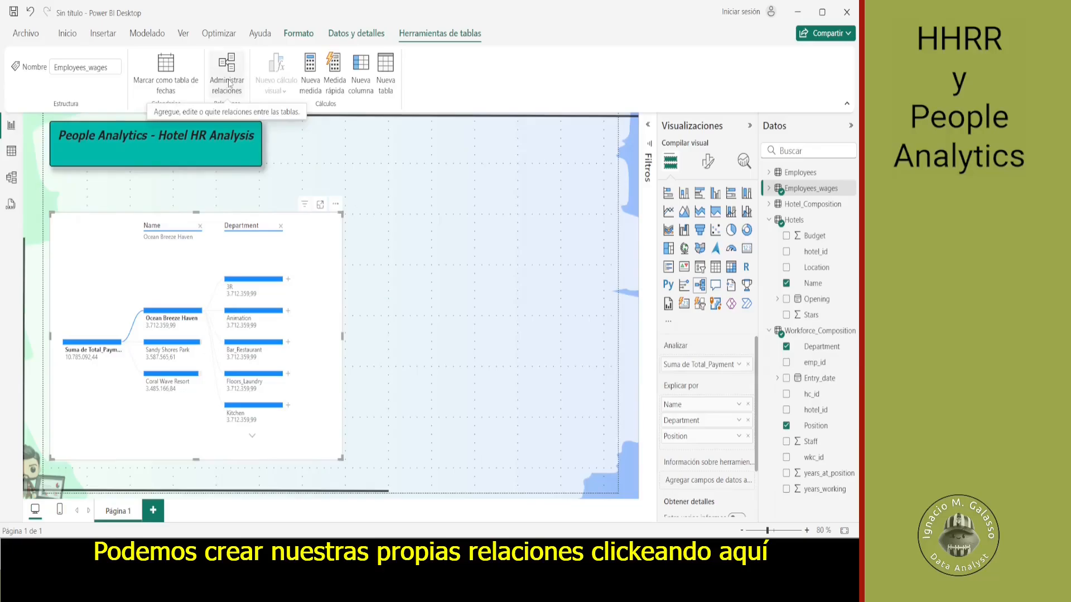
- Show the data model's relationship diagram with more canvas space, and arrange the Employees and Hotels tables one above the other
click(10, 180)
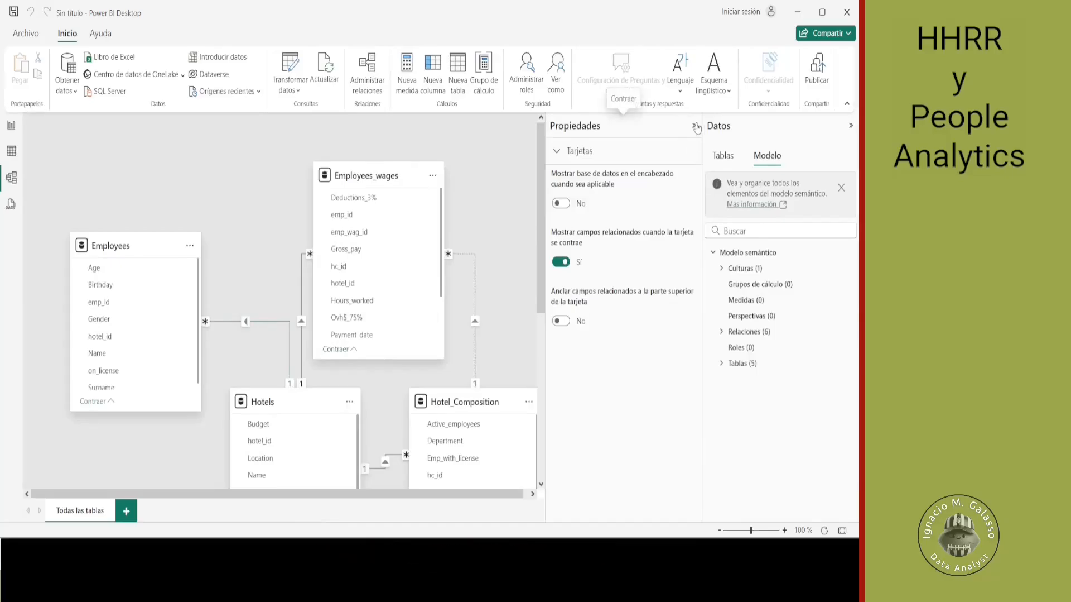
click(695, 126)
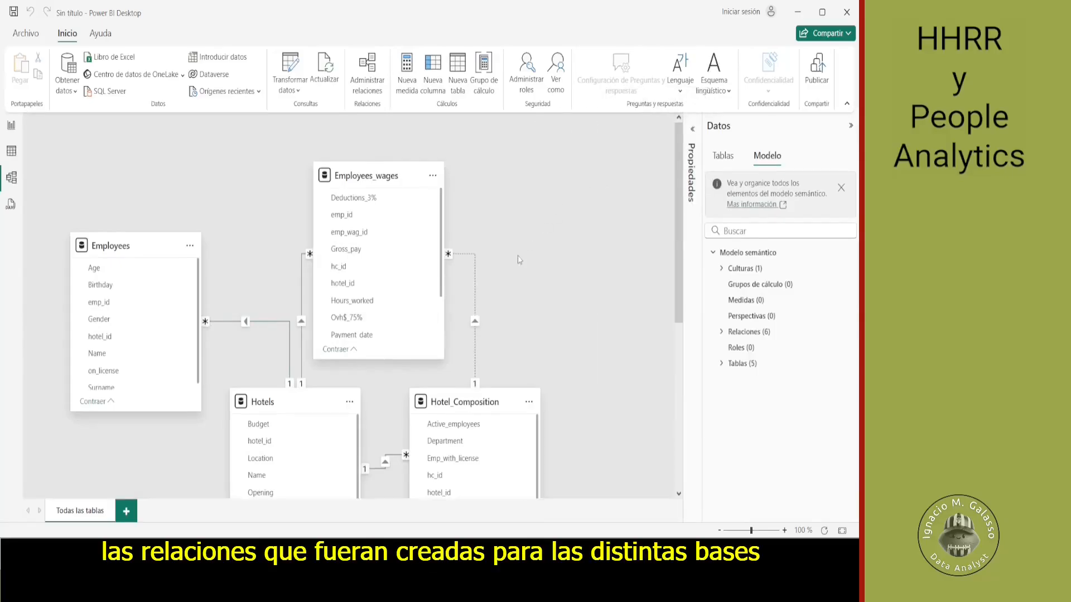
mouse_move(679, 312)
mouse_down()
mouse_move(684, 399)
mouse_move(678, 317)
mouse_up()
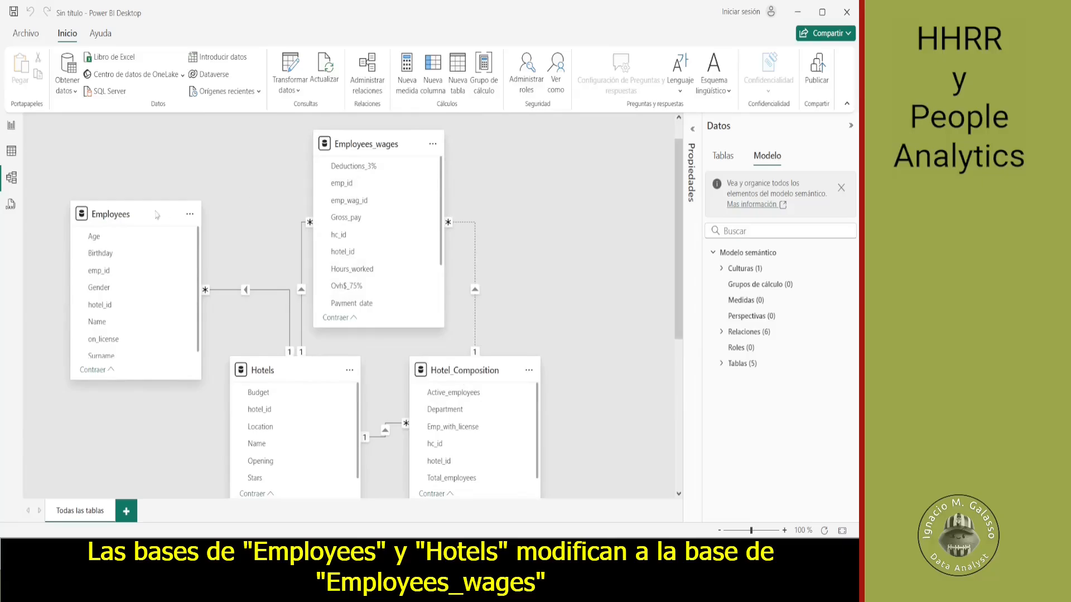
drag(98, 207, 92, 139)
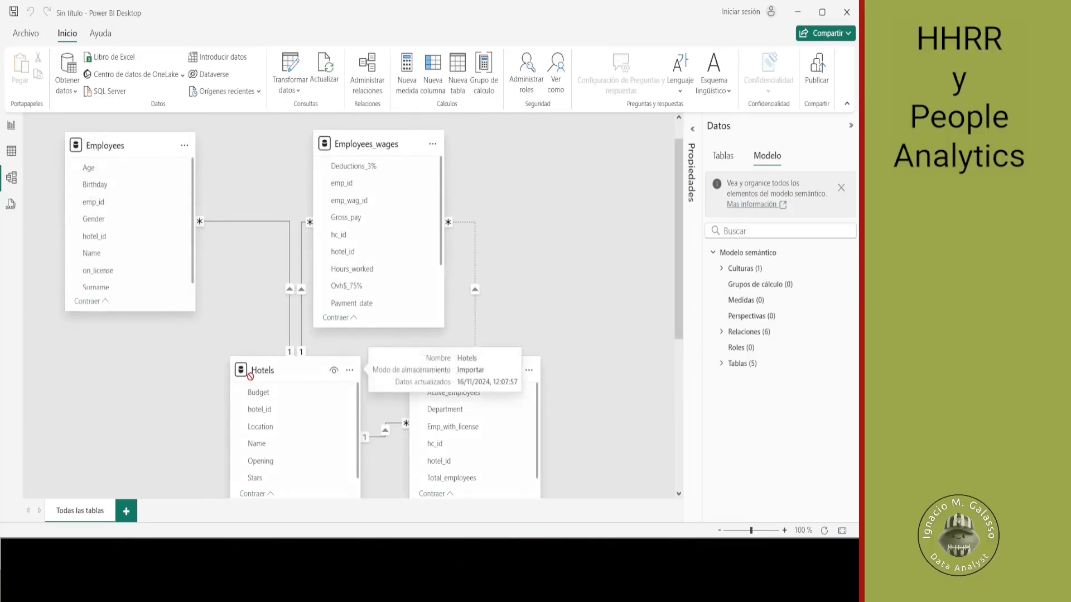
drag(285, 378, 133, 410)
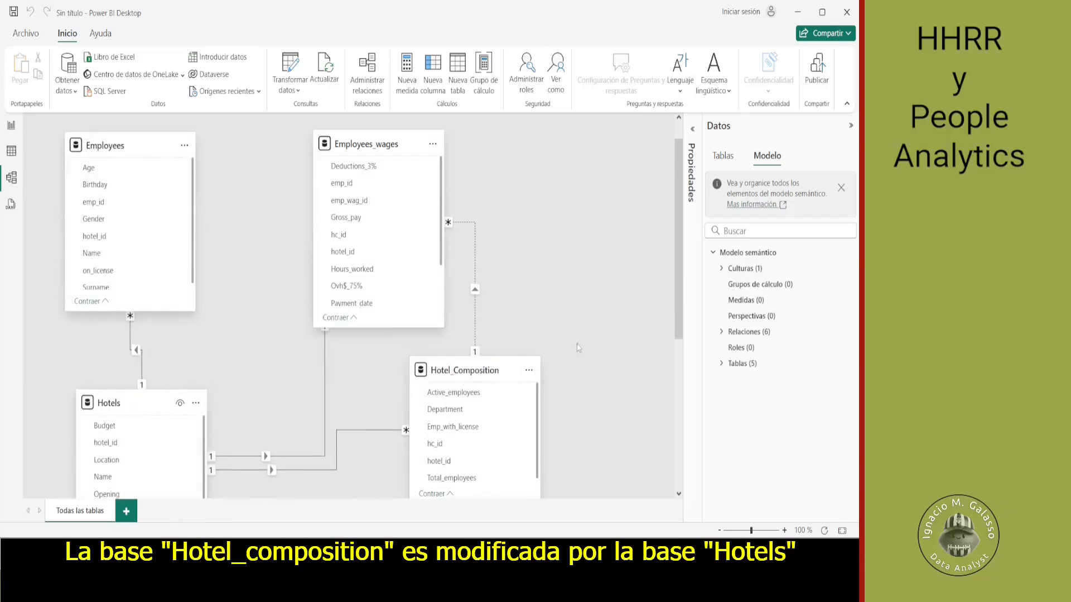
- Space out the lower diagram by moving Hotel_Composition away from Hotels and shifting Workforce_Composition slightly toward Hotels
scroll(679, 323, down, 3)
scroll(685, 356, down, 1)
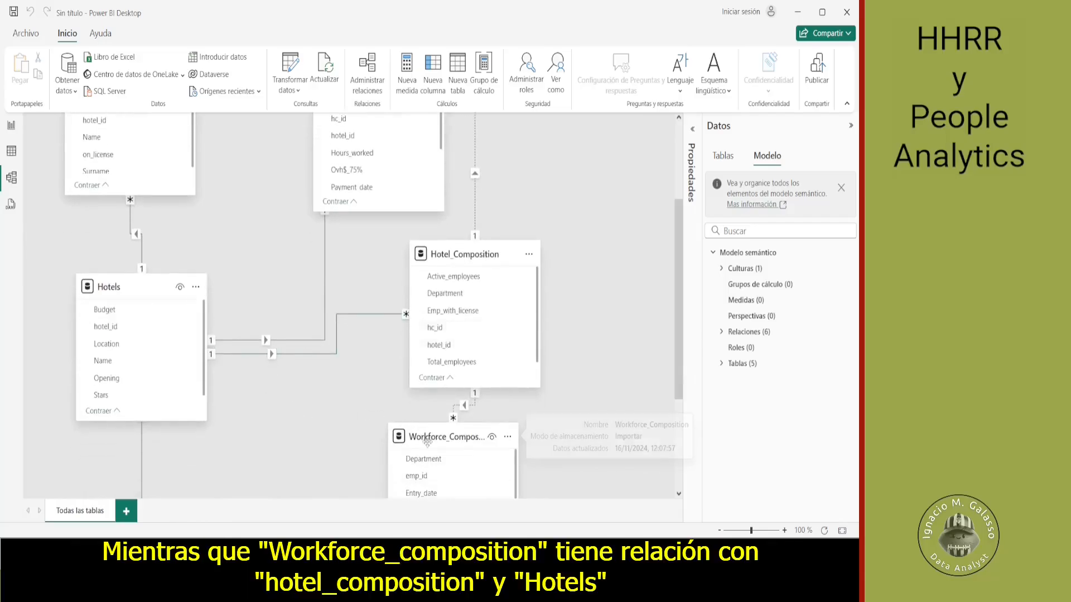
scroll(662, 335, down, 3)
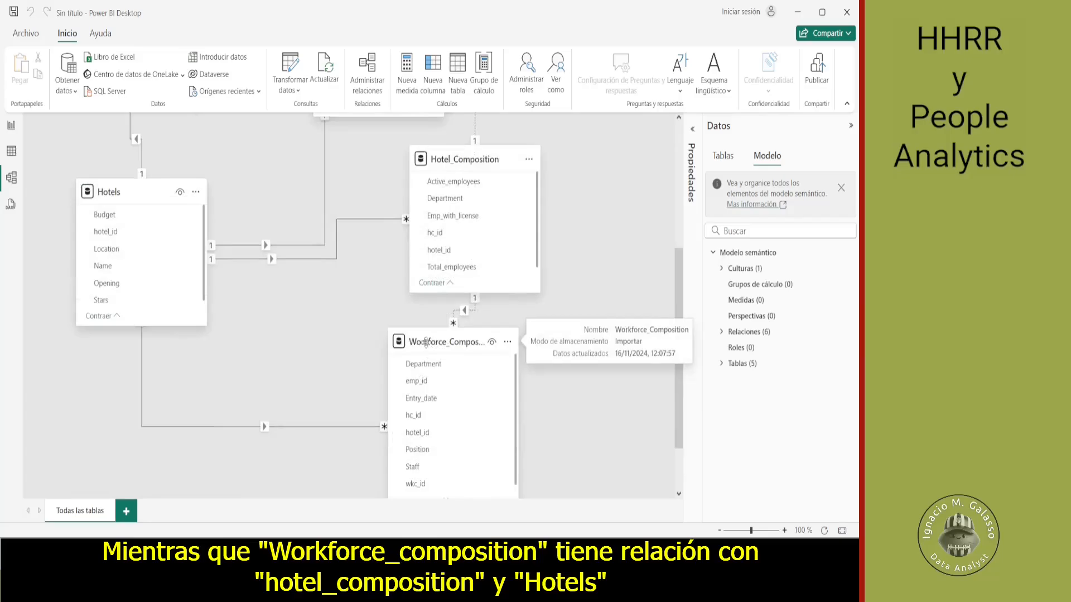
drag(489, 164, 620, 166)
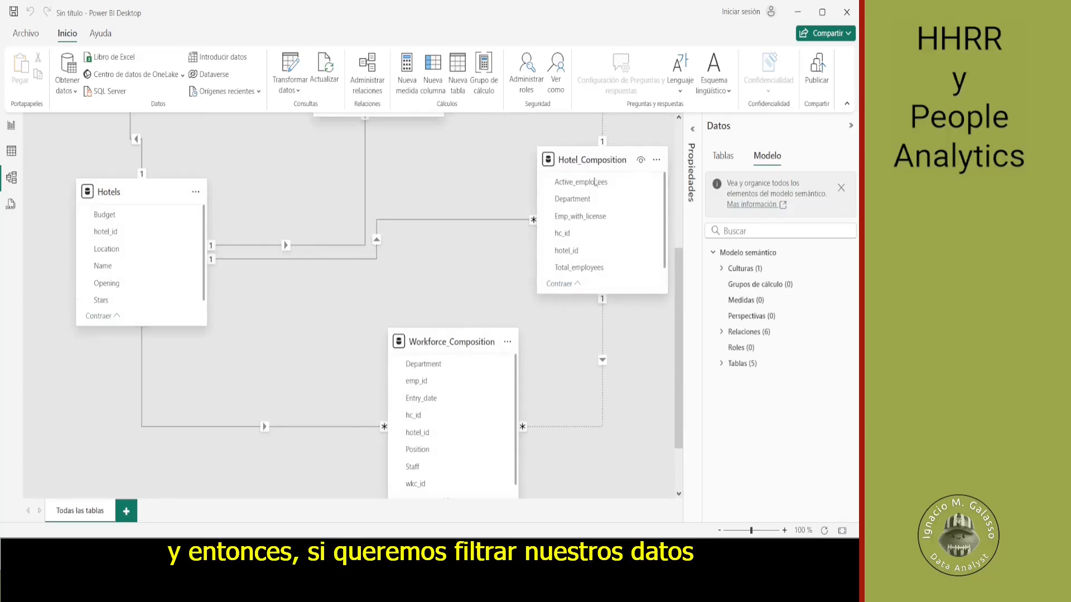
drag(445, 338, 387, 331)
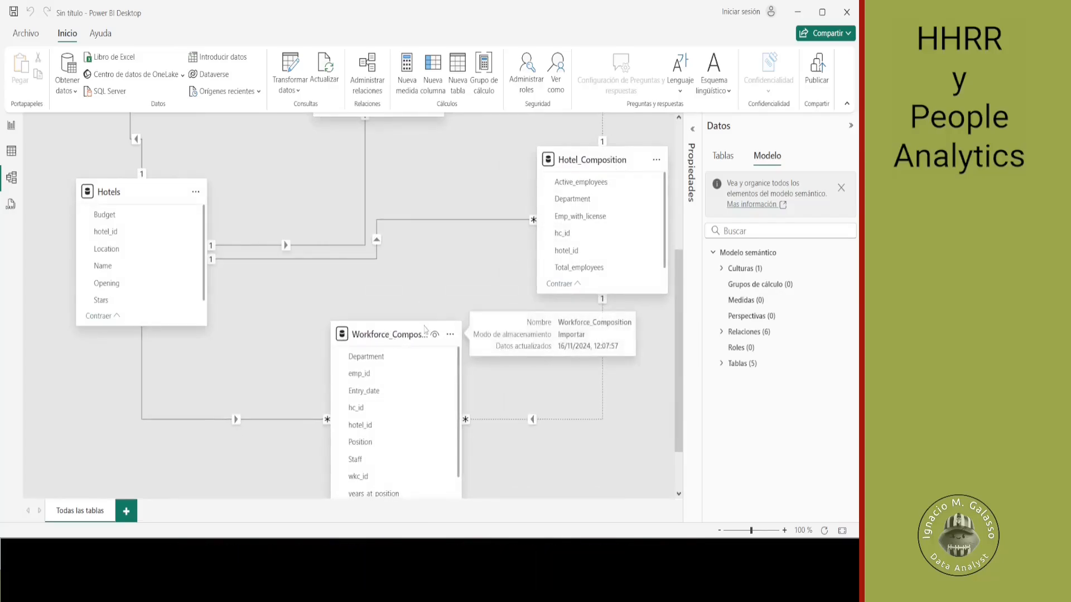
- Compare the columns and existing relationship lines of the Employees_wages and Workforce_Composition tables in the diagram
scroll(467, 262, up, 4)
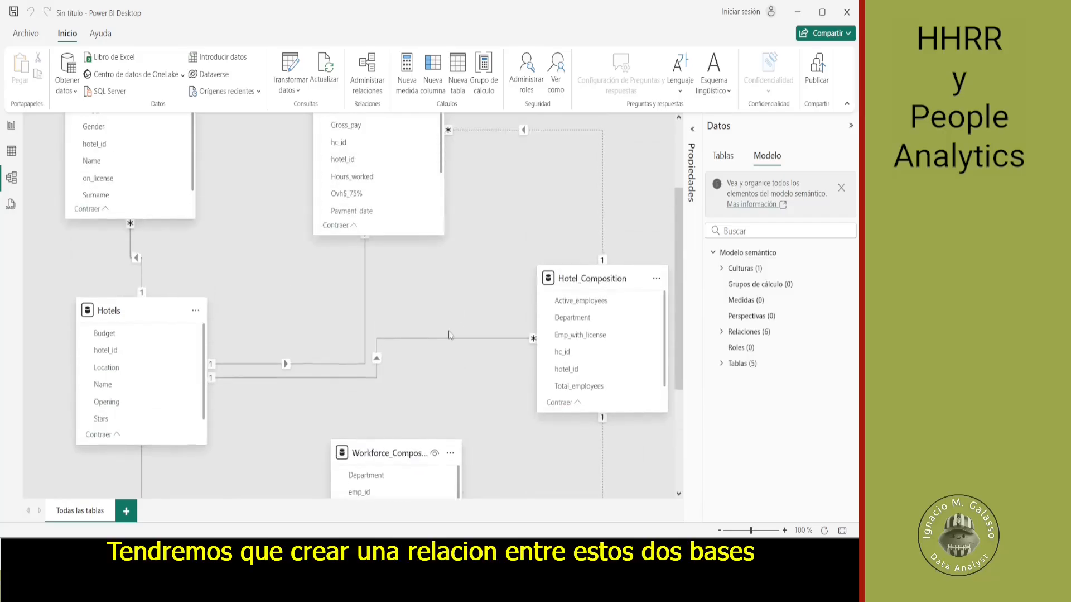
scroll(467, 263, up, 4)
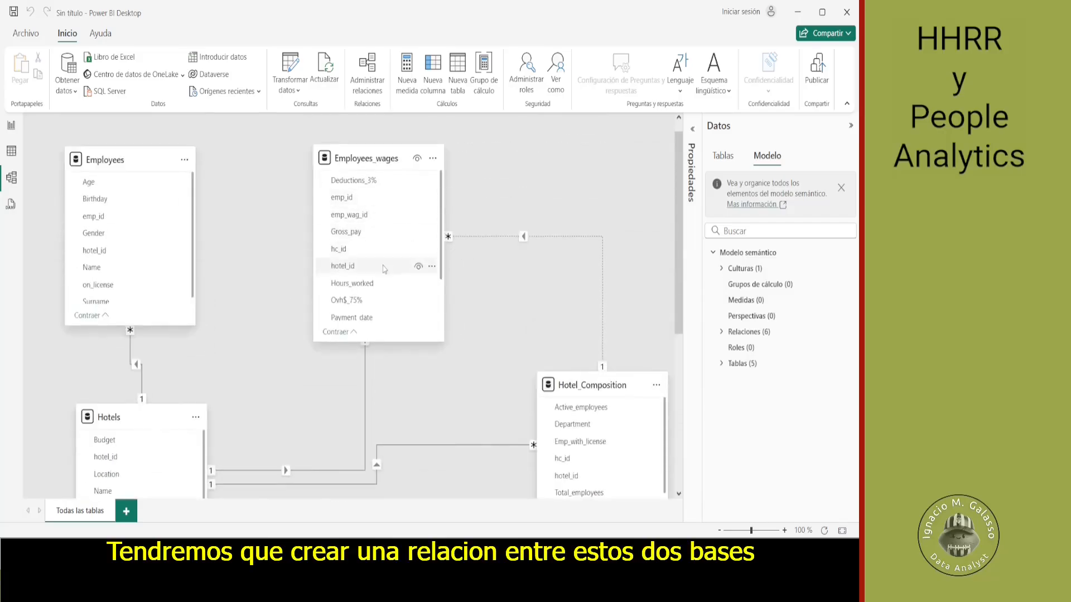
scroll(455, 326, down, 6)
scroll(455, 327, down, 4)
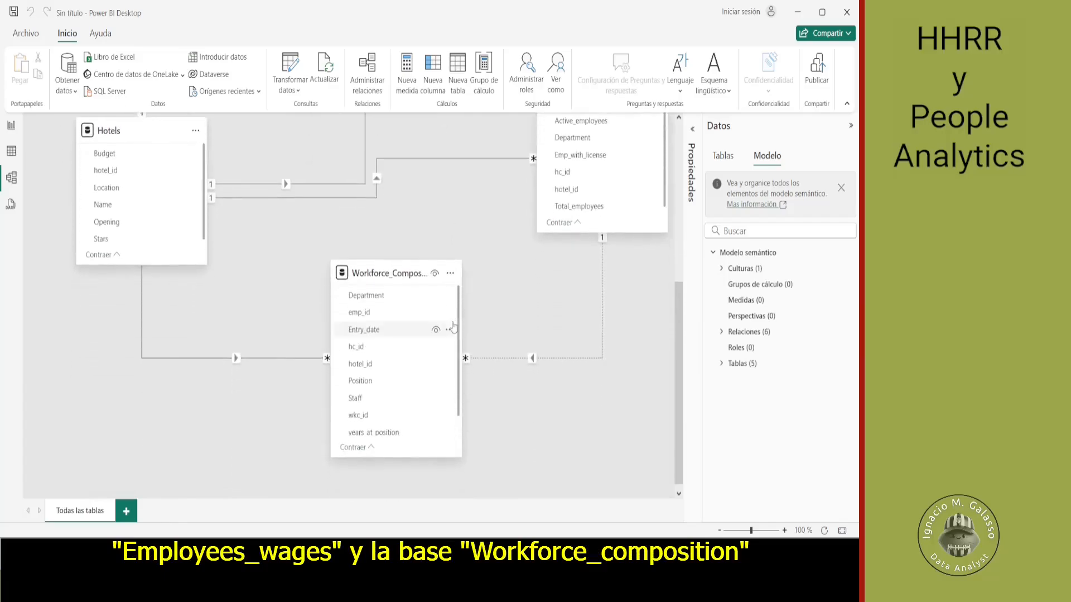
scroll(466, 183, up, 2)
scroll(466, 183, up, 3)
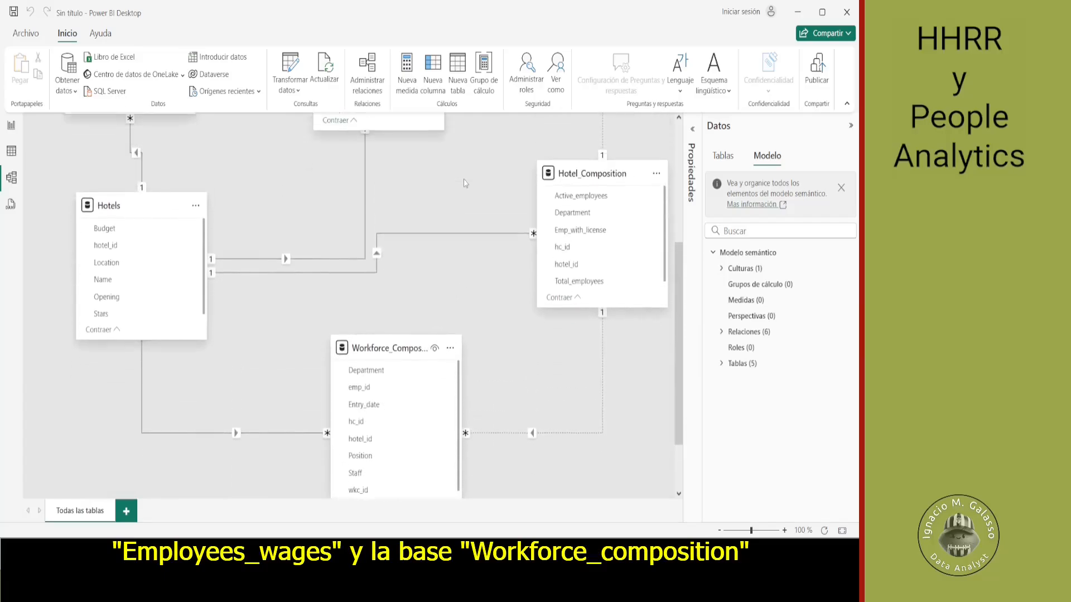
scroll(371, 437, down, 2)
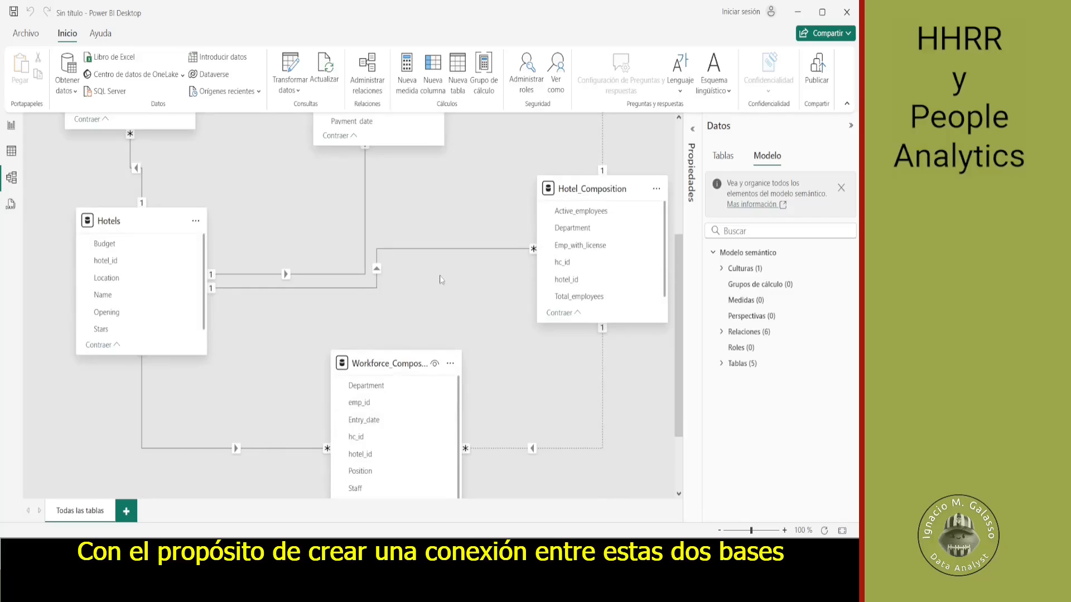
scroll(441, 279, up, 3)
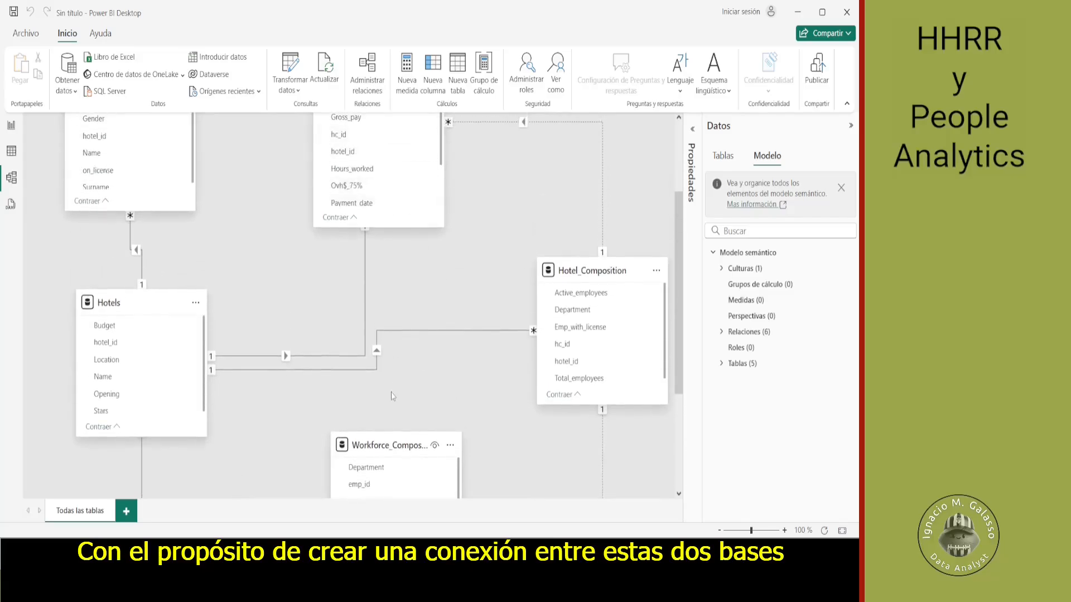
scroll(393, 395, down, 4)
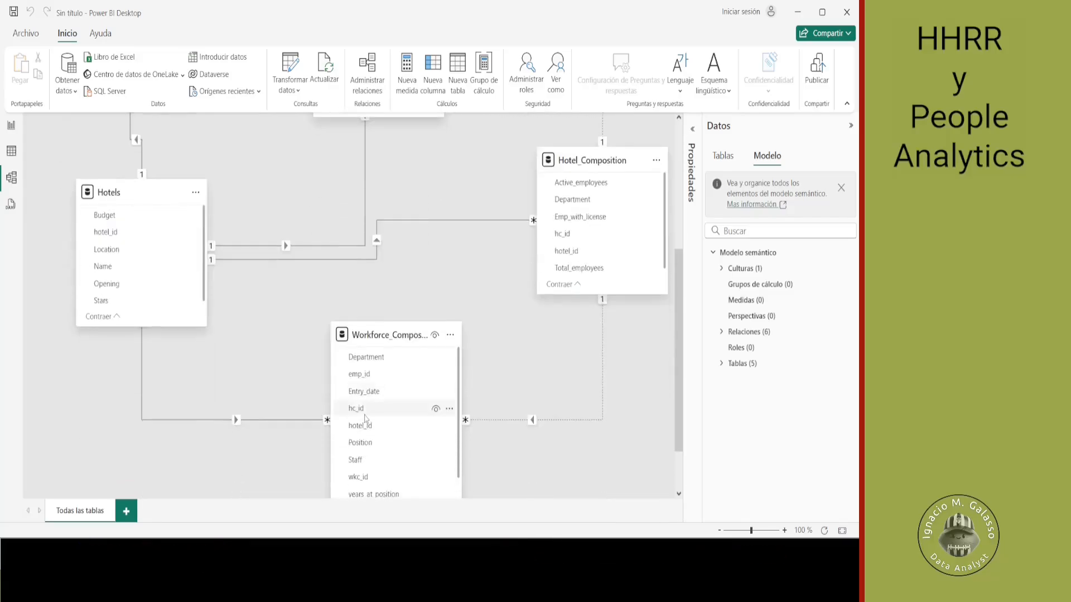
- Move the Employees_wages table down between Hotels and Hotel_Composition, closer to Workforce_Composition
drag(366, 417, 307, 161)
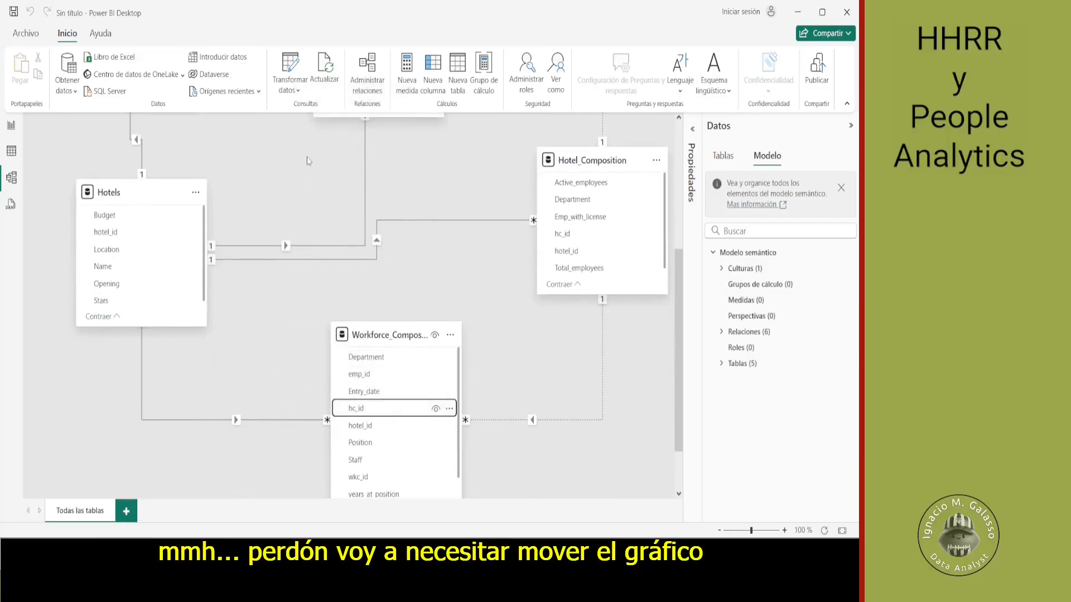
scroll(413, 179, up, 1)
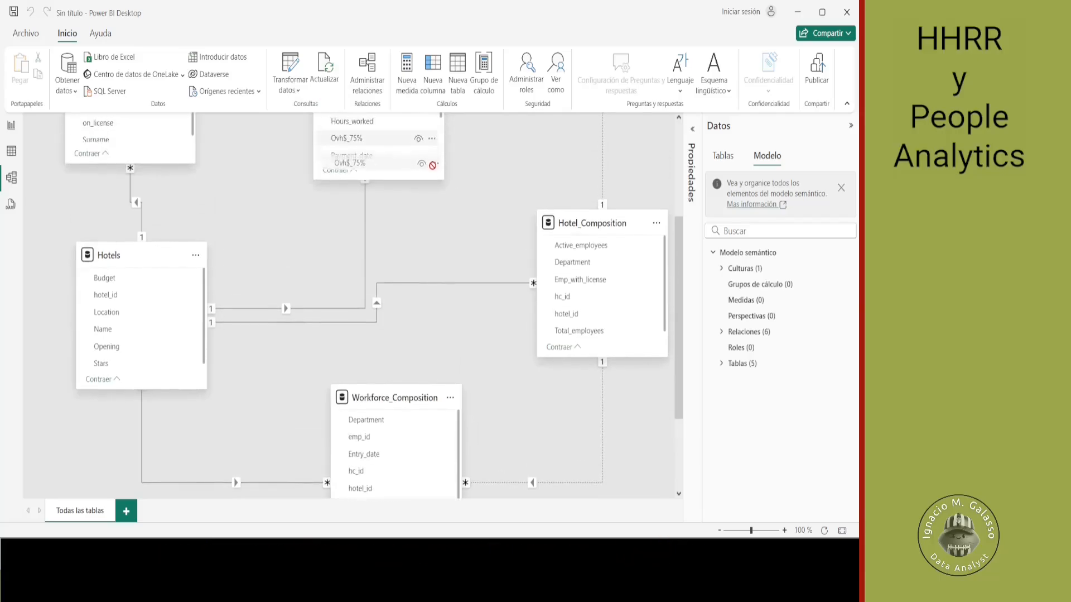
scroll(461, 147, up, 2)
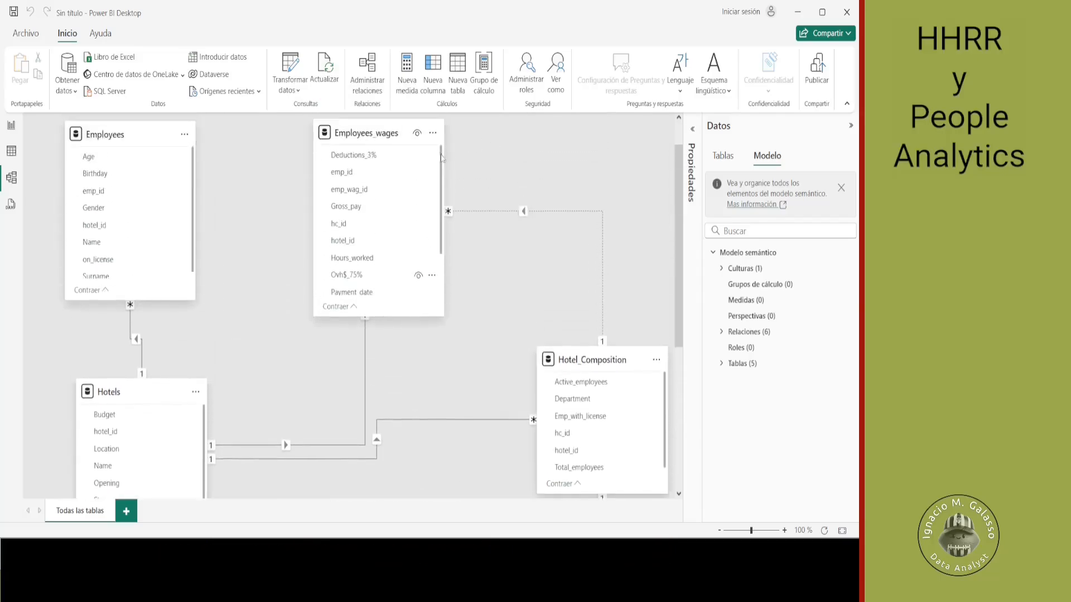
drag(403, 153, 433, 273)
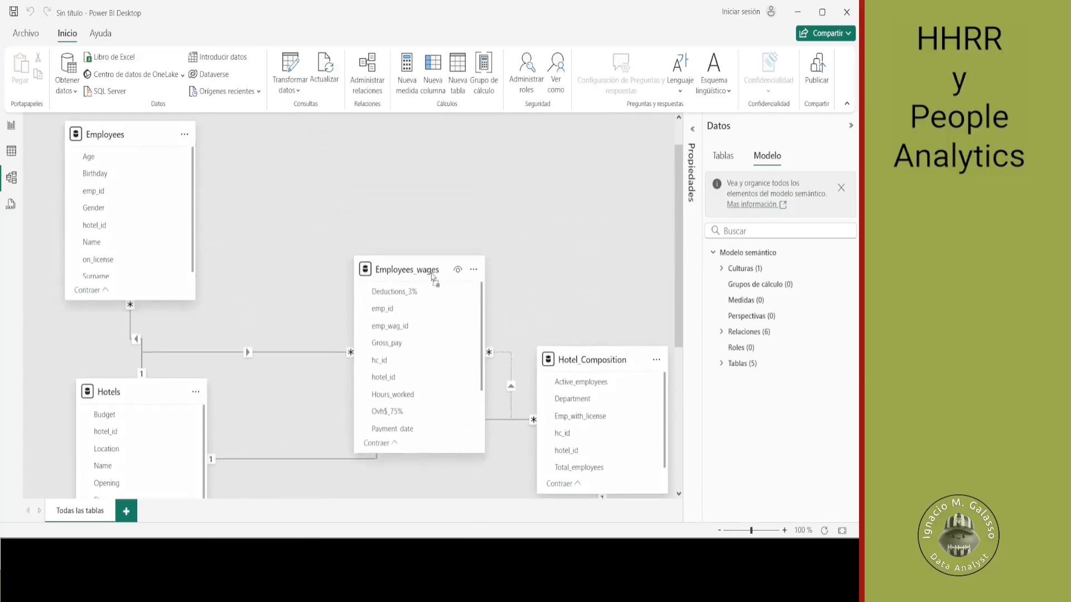
- Start a new relationship from the hc_id column of Workforce_Composition to the hc_id column of Employees_wages
scroll(432, 277, down, 1)
scroll(433, 277, down, 3)
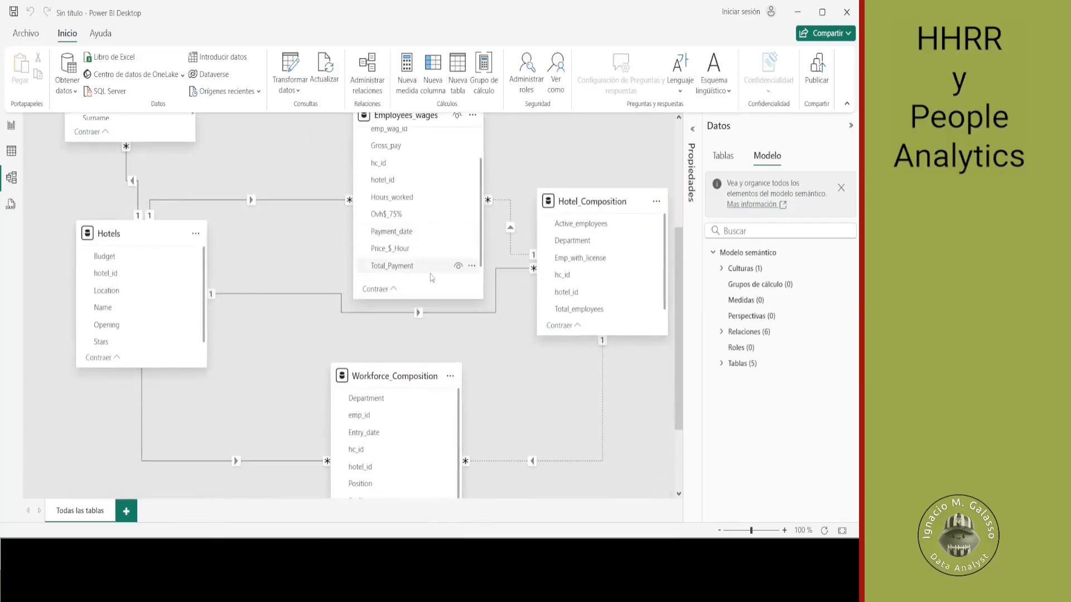
drag(357, 456, 382, 168)
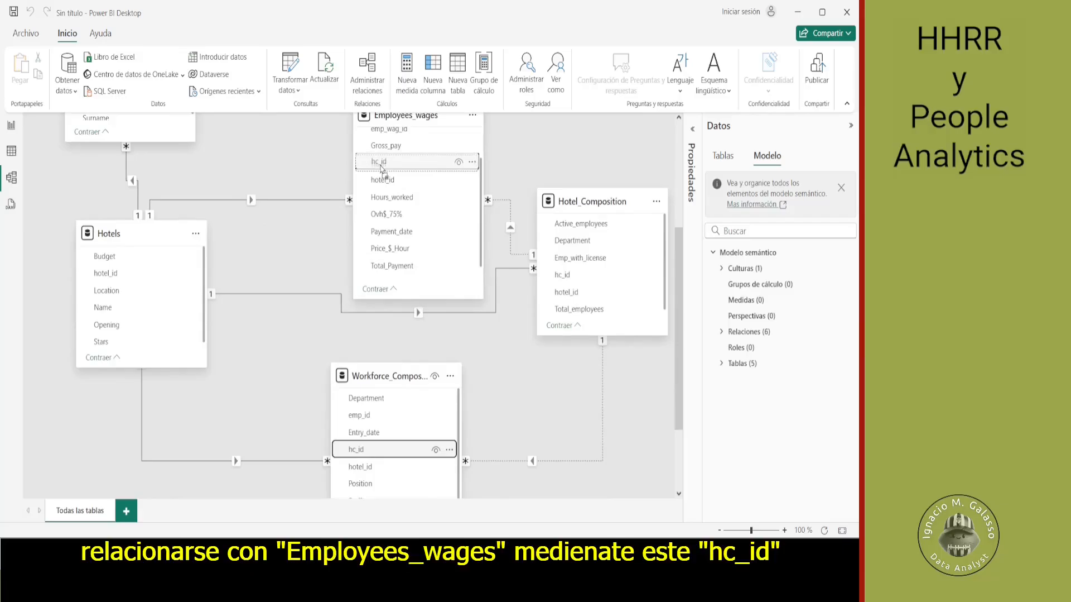
drag(382, 167, 382, 168)
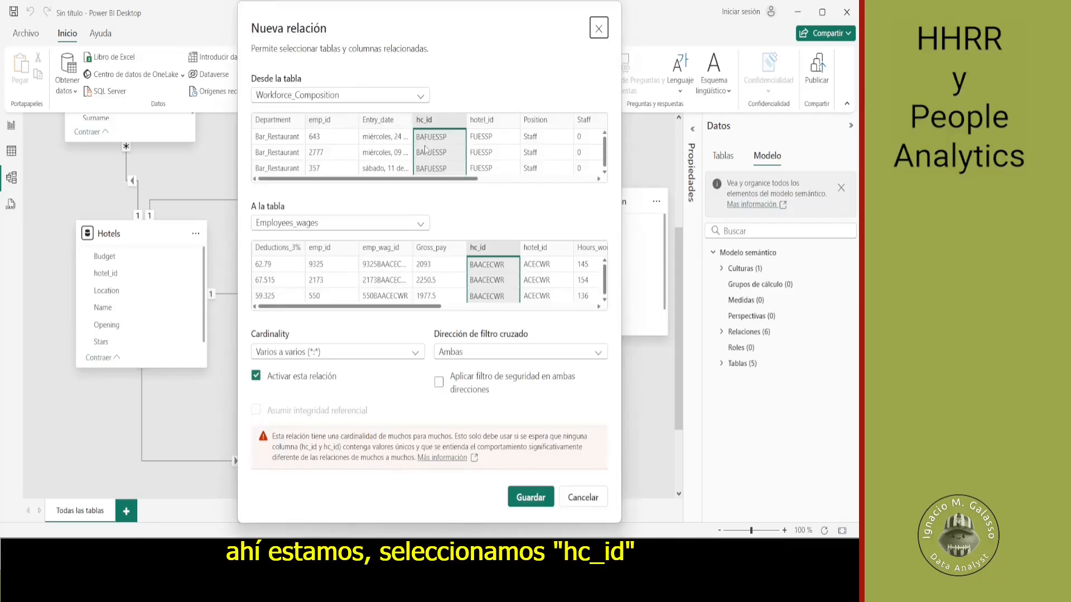
- Keep the many-to-many cardinality, set the cross-filter direction to single with Workforce_Composition filtering Employees_wages, and save the relationship
click(415, 354)
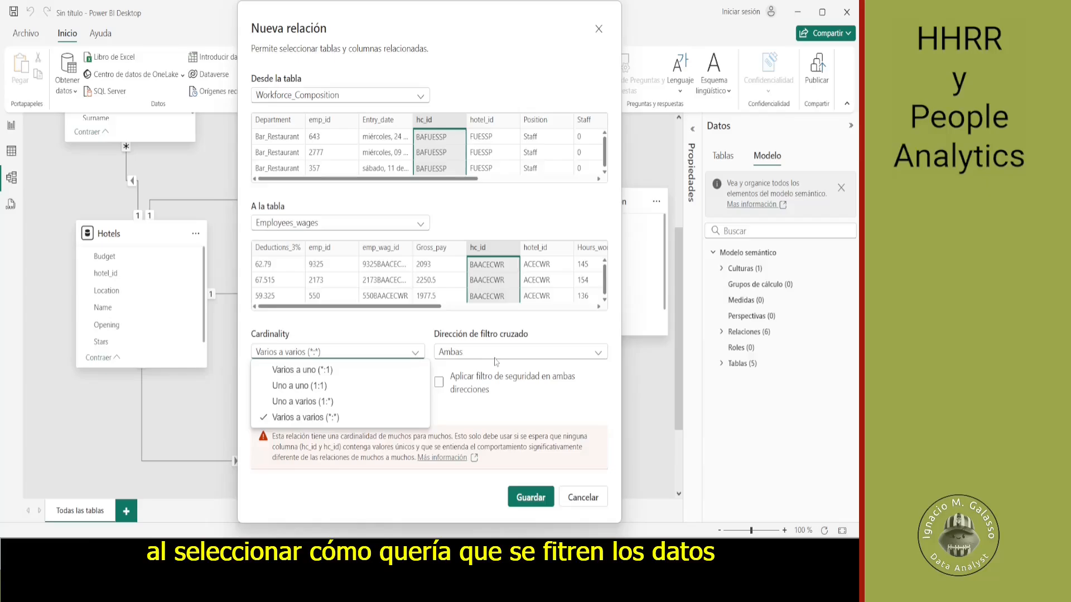
click(517, 357)
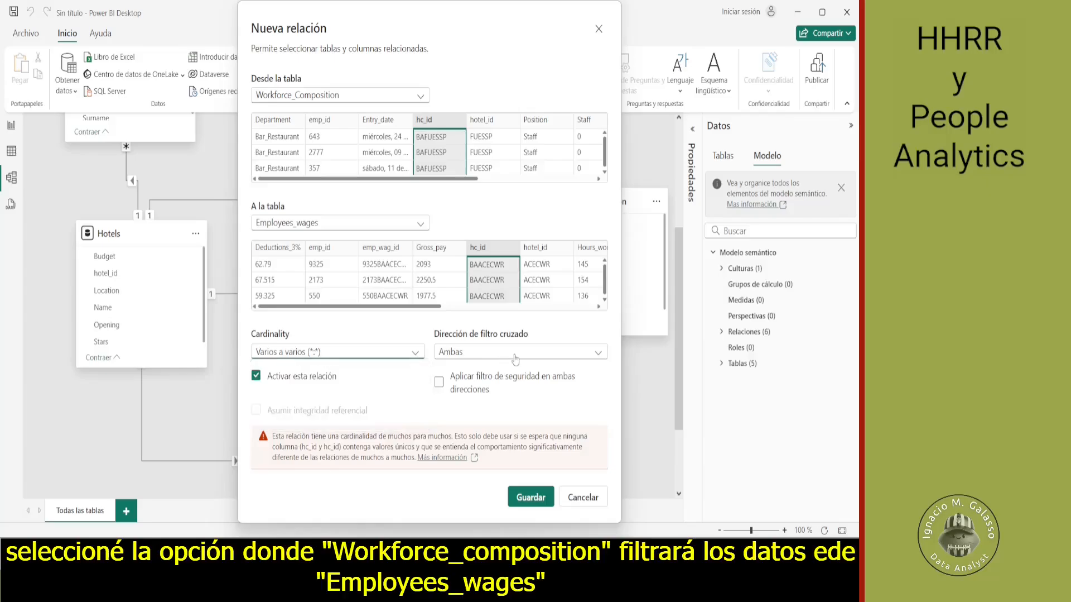
click(518, 357)
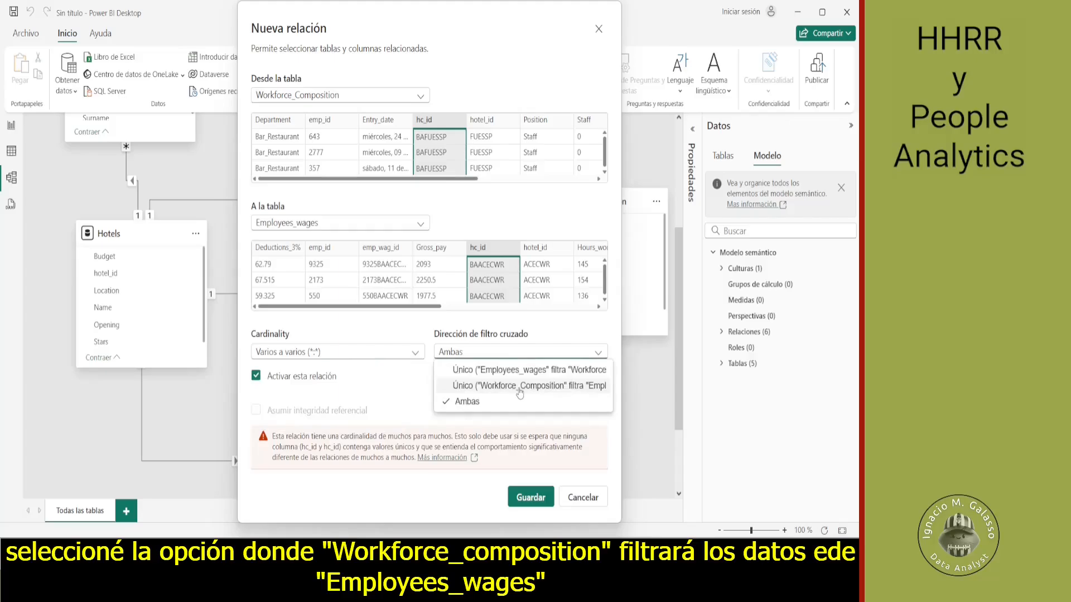
click(519, 391)
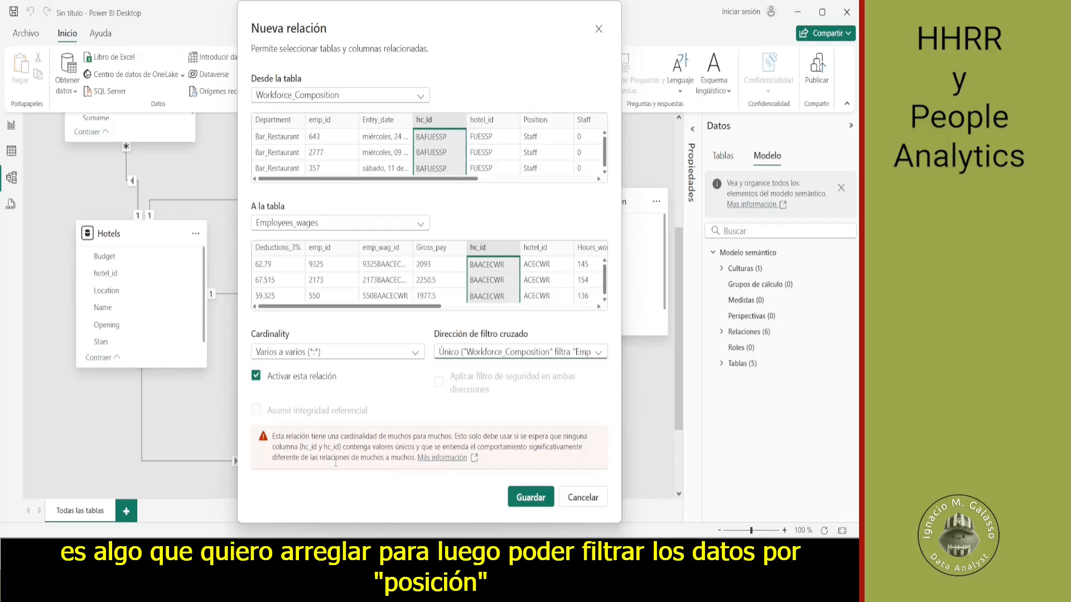
click(516, 498)
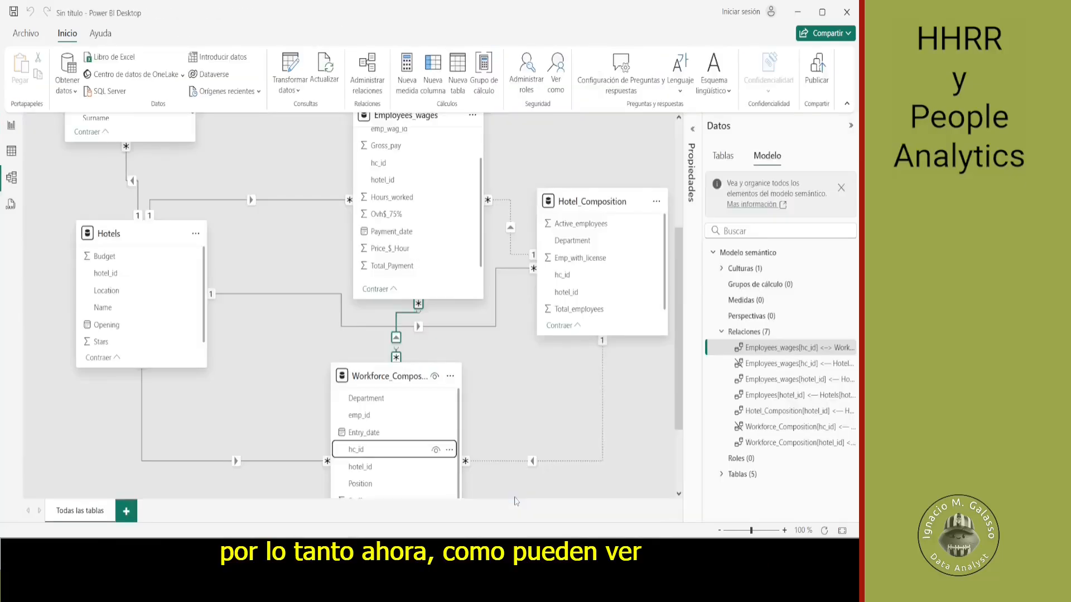
- Return to the report page, enlarge the decomposition tree in width and height, and expand its Bar_Restaurant branch by Position
click(3, 132)
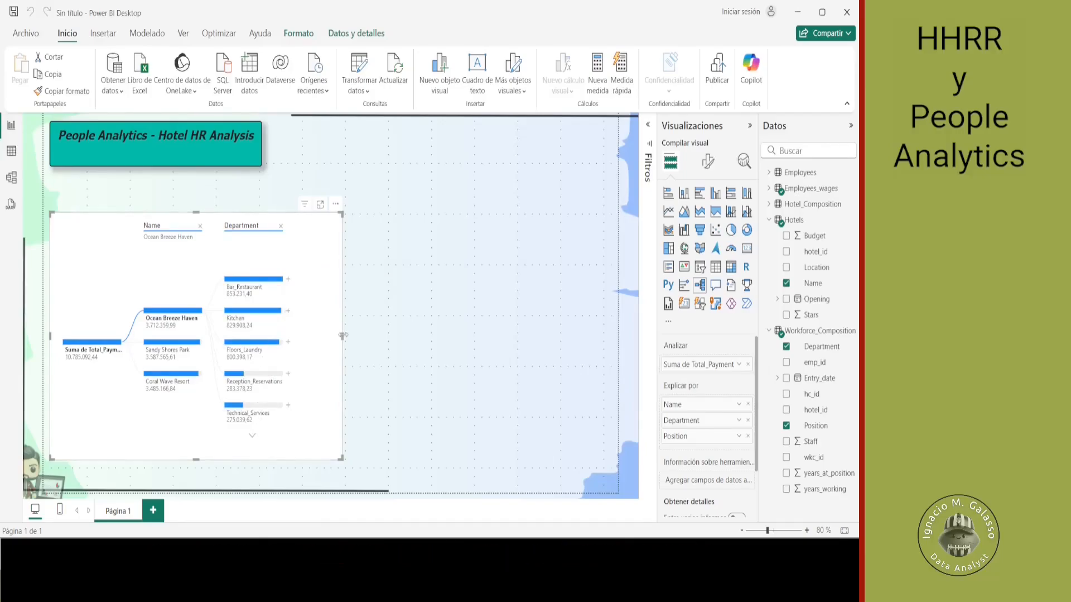
drag(342, 335, 375, 335)
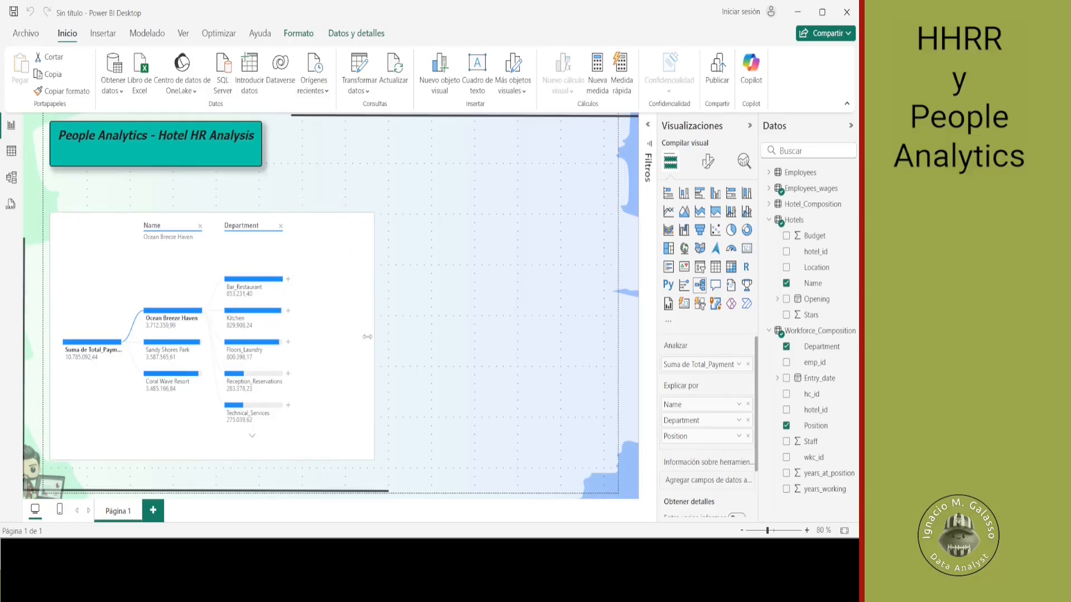
click(288, 284)
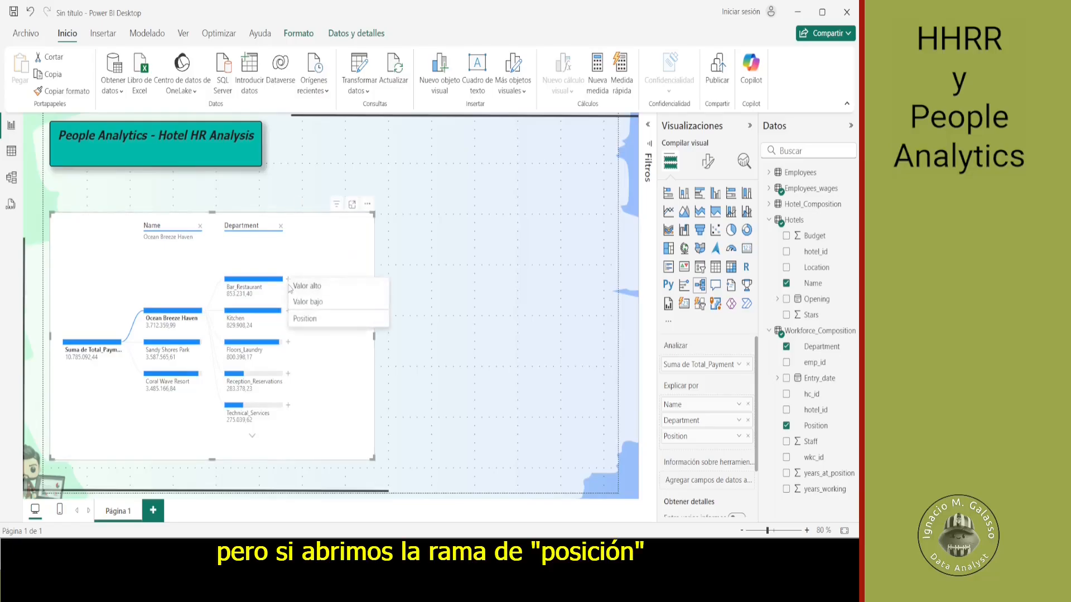
click(305, 318)
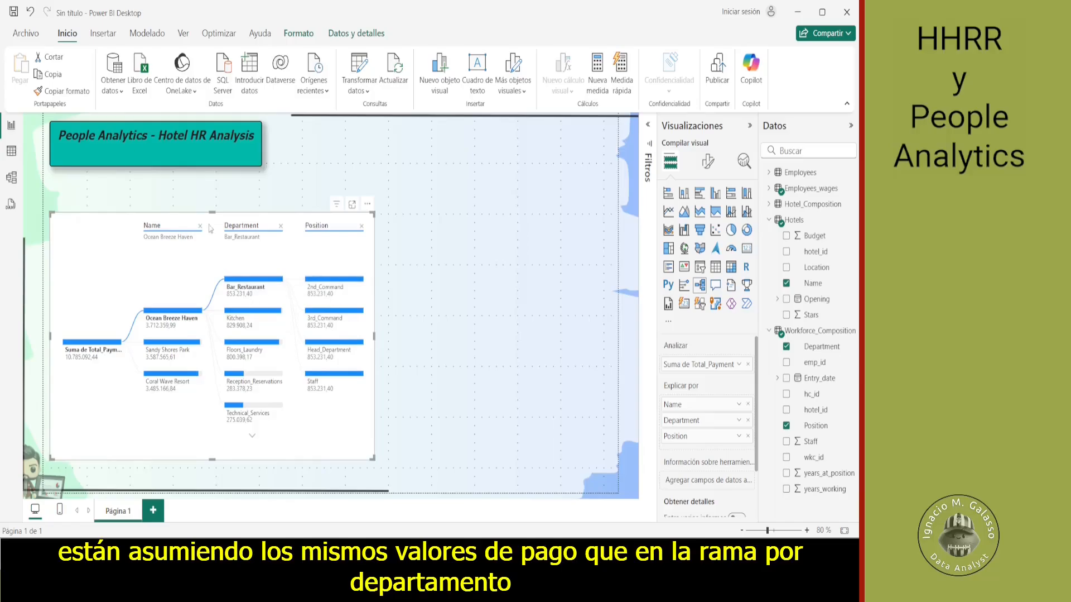
drag(213, 212, 204, 197)
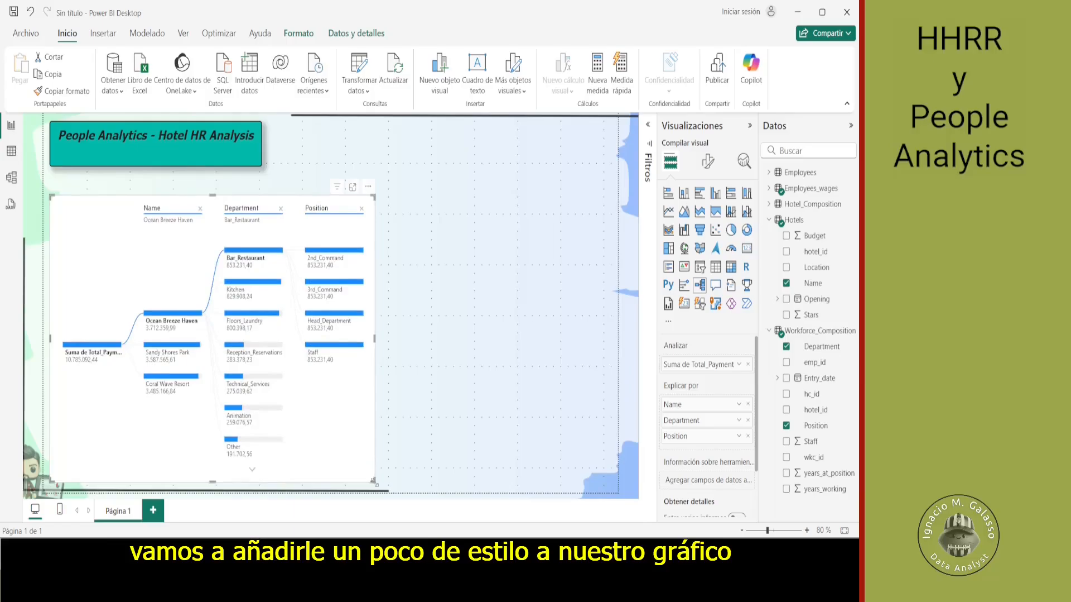
- Set the color of the decomposition tree's unselected connector lines to hexadecimal #EFB5B9
click(708, 162)
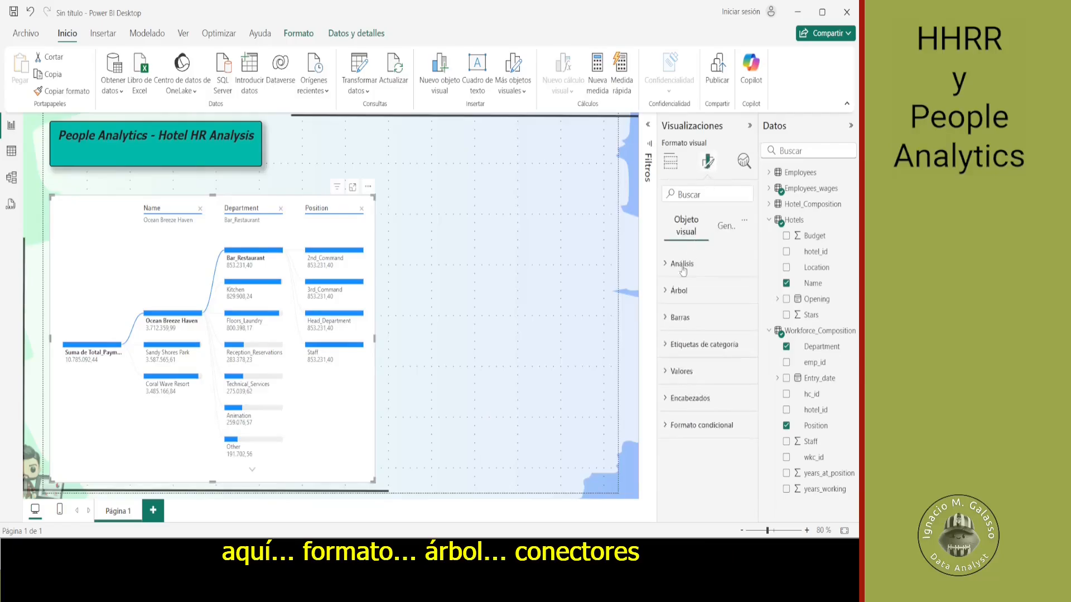
click(671, 293)
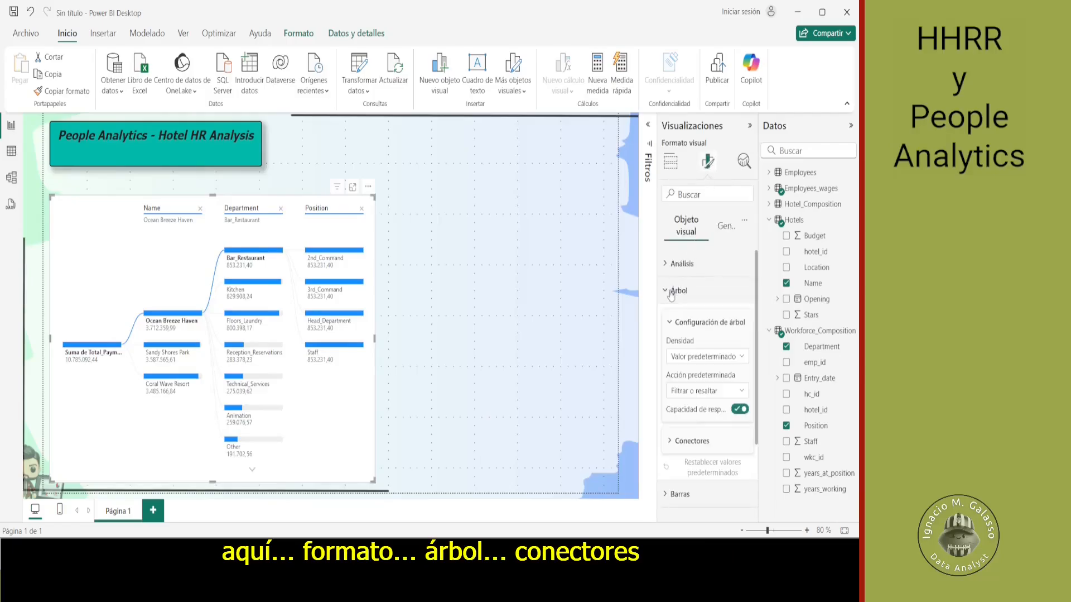
click(671, 291)
click(672, 290)
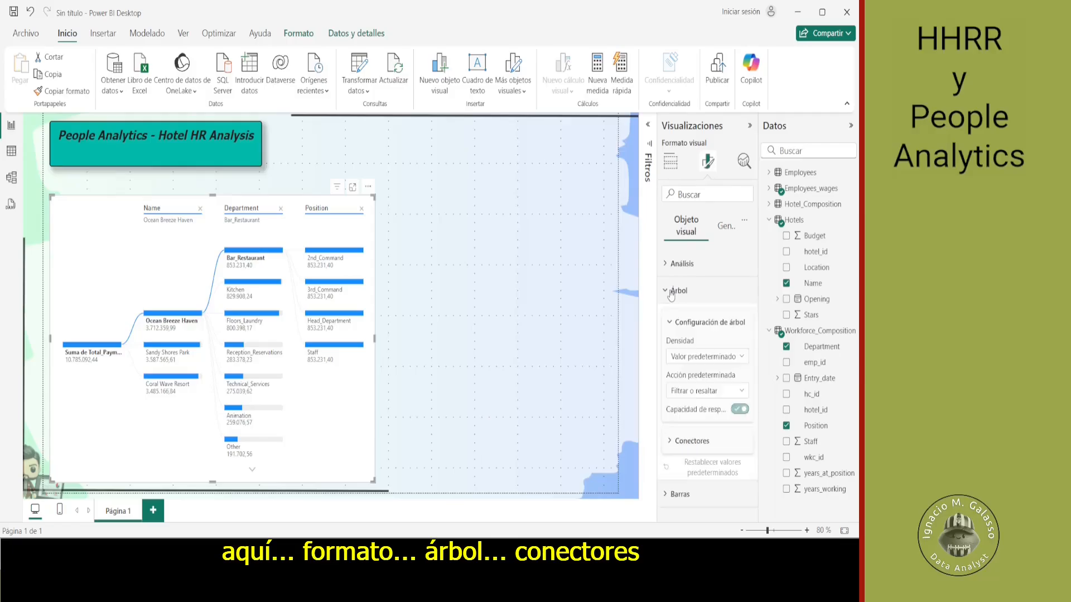
click(673, 443)
scroll(674, 442, down, 2)
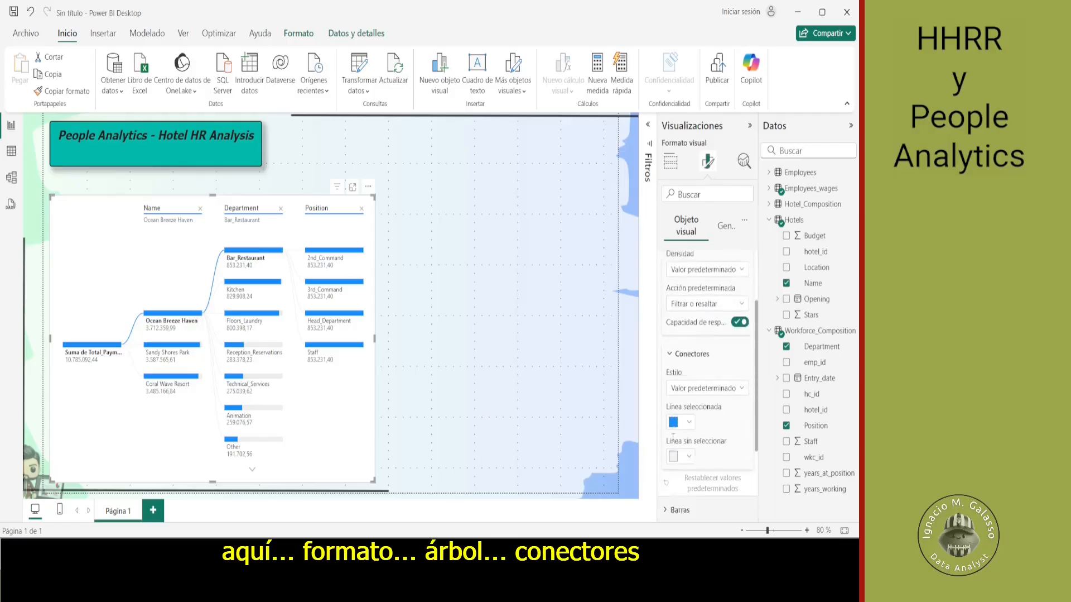
click(689, 407)
click(690, 407)
click(690, 440)
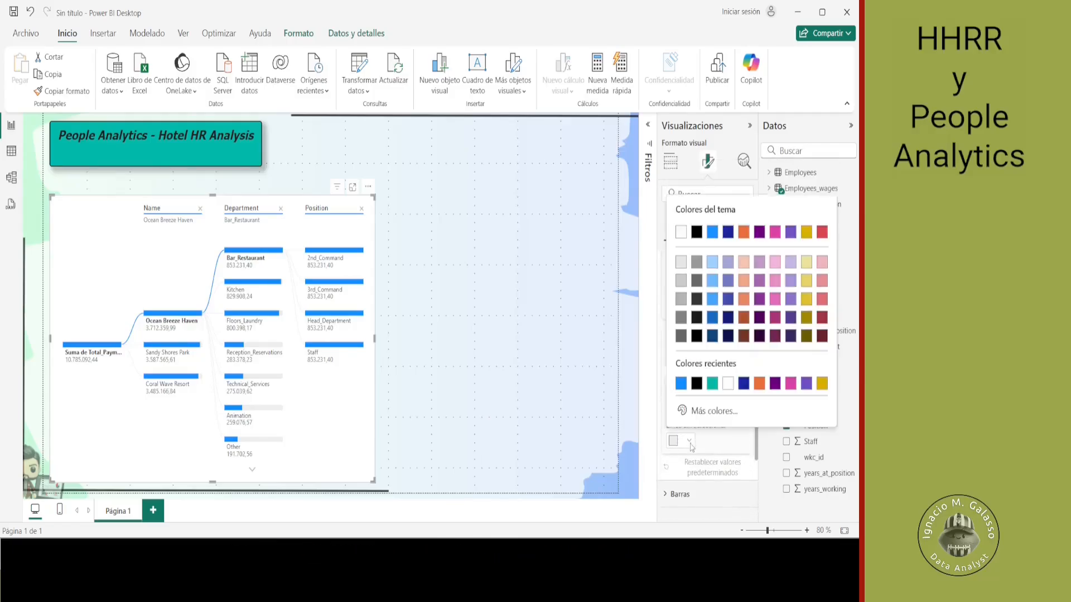
click(706, 418)
text(#EFB5B9)
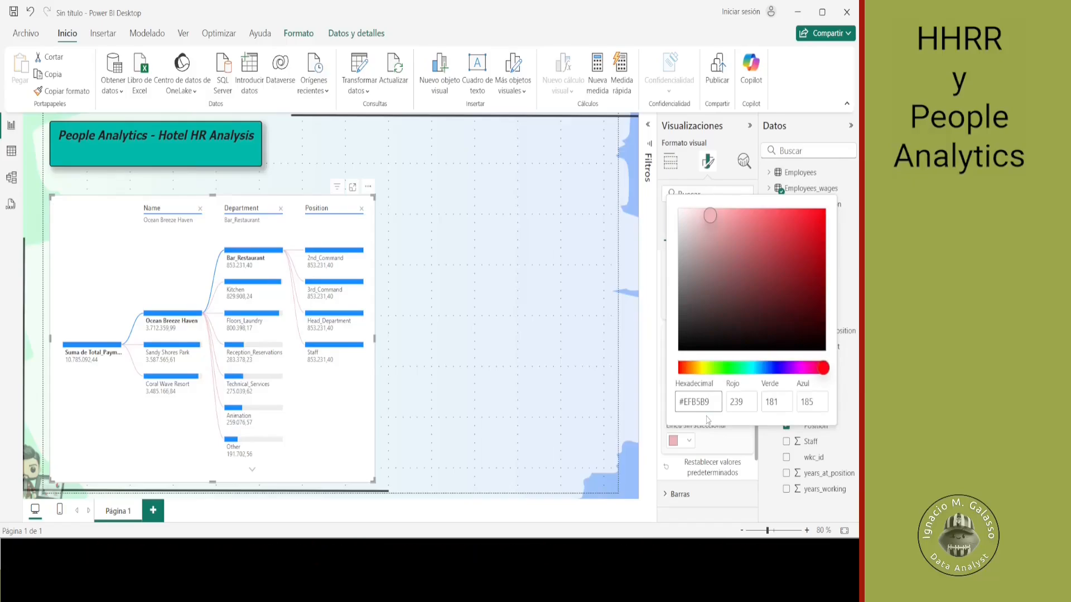
click(727, 450)
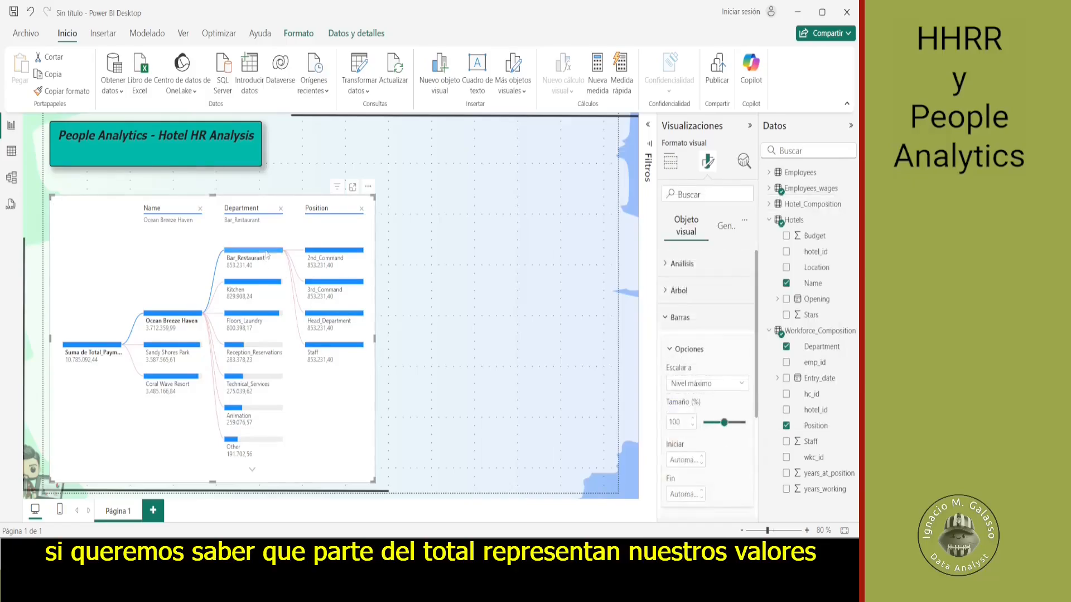
- Scale the tree's bars to the top node (Nodo superior) and compare the bars across the levels
mouse_move(267, 254)
mouse_move(103, 356)
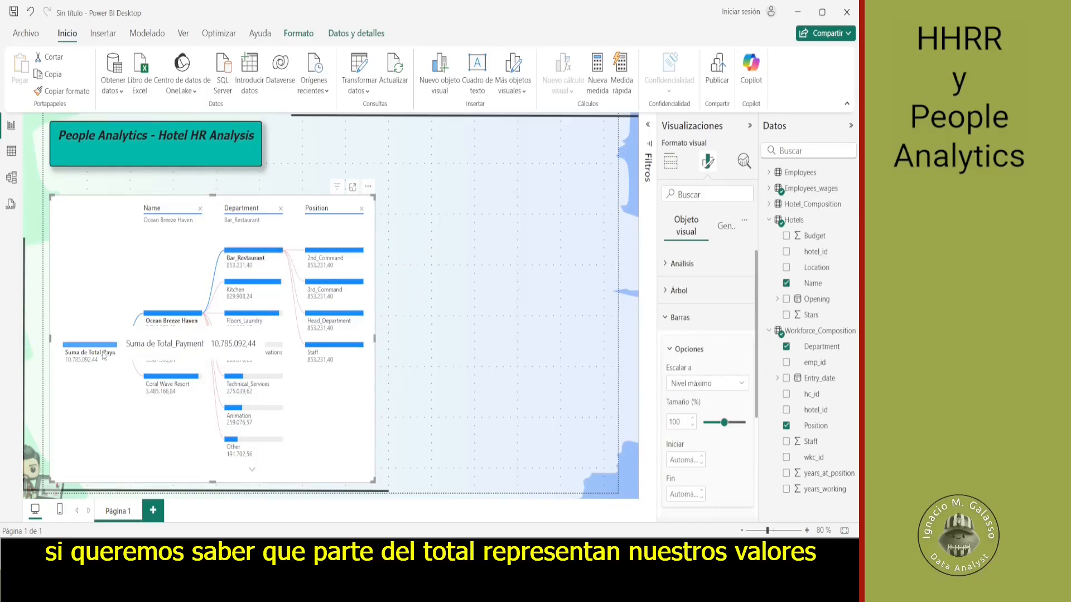
click(742, 384)
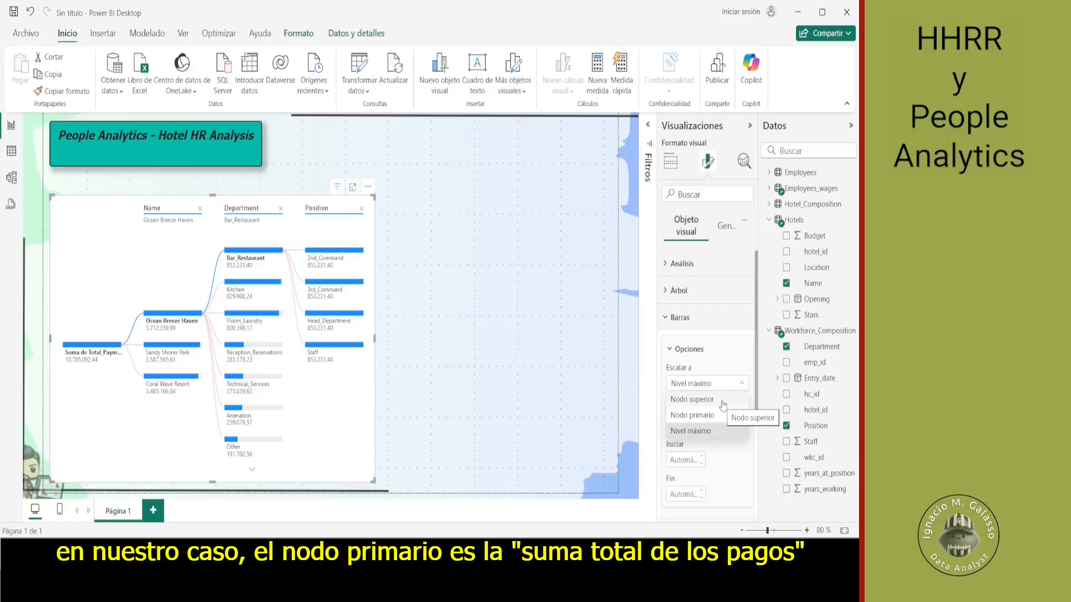
click(724, 399)
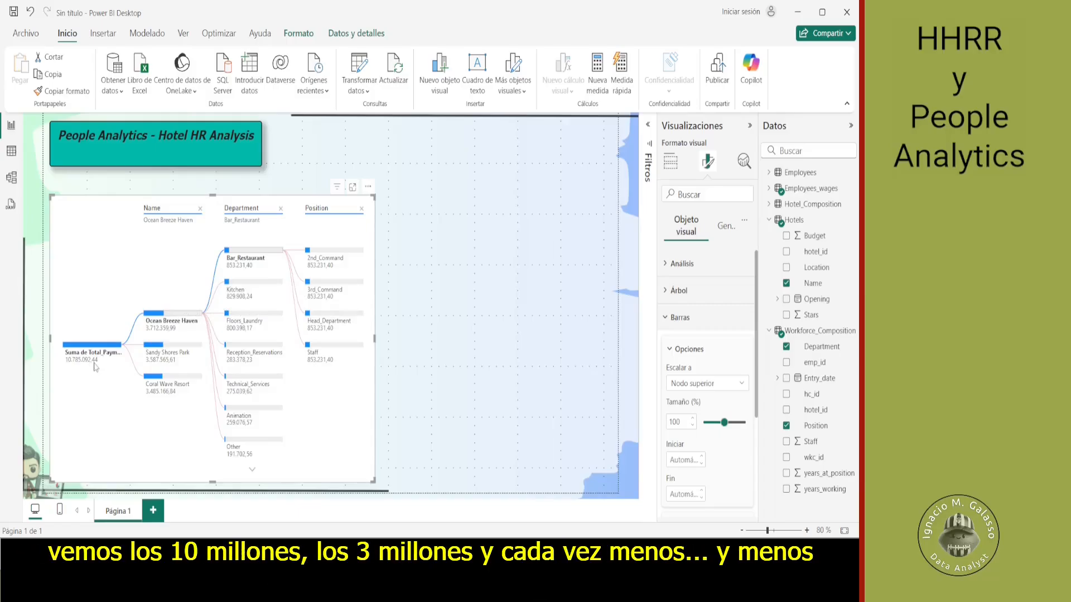
mouse_move(163, 321)
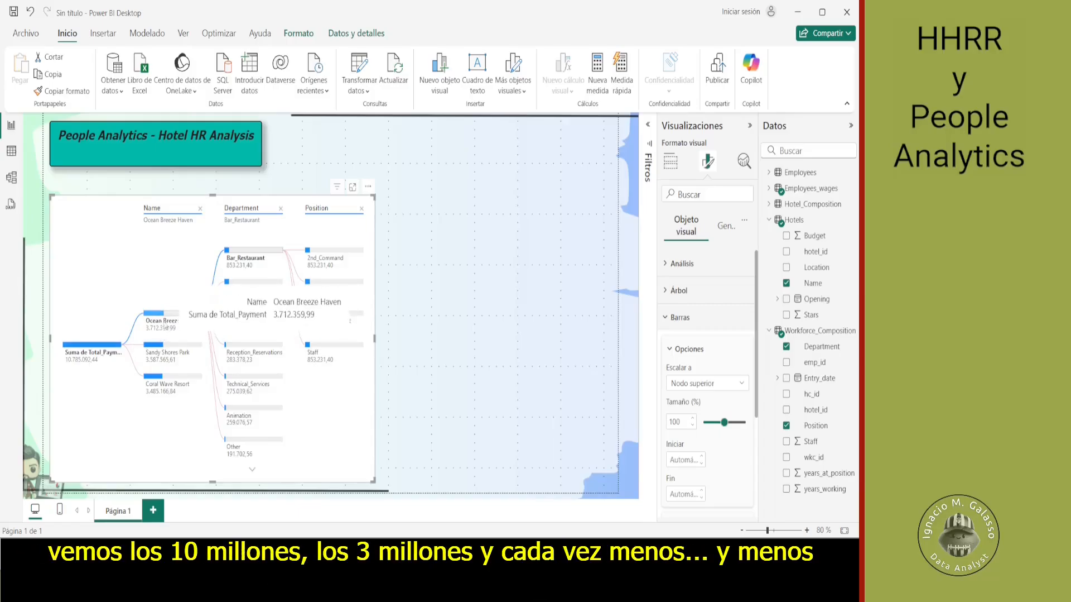
mouse_move(250, 281)
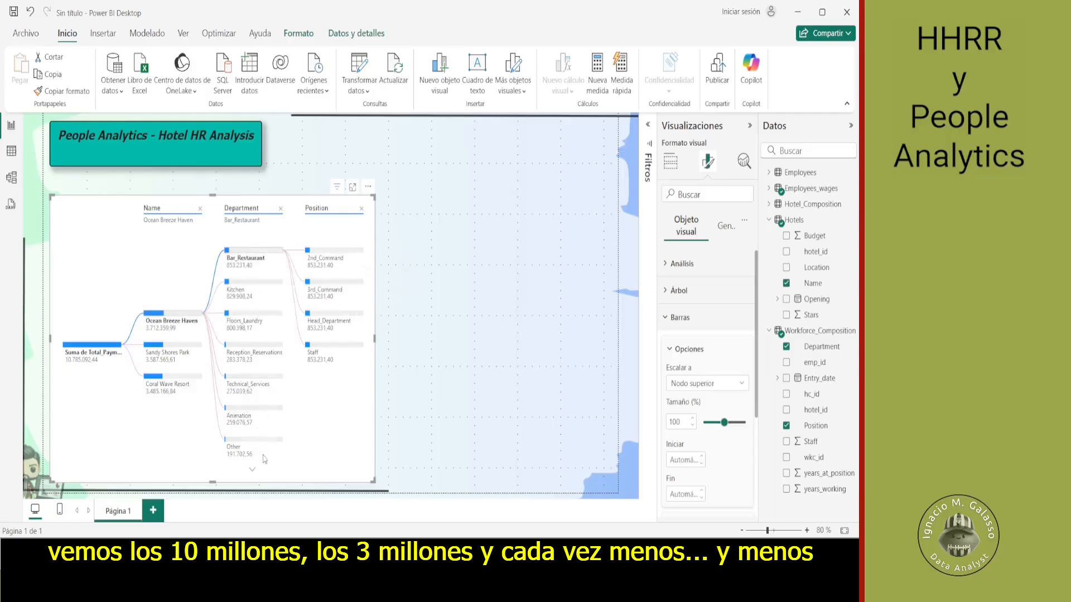
mouse_move(264, 457)
- Set the decimal places of the tree's values to 2
scroll(703, 420, down, 5)
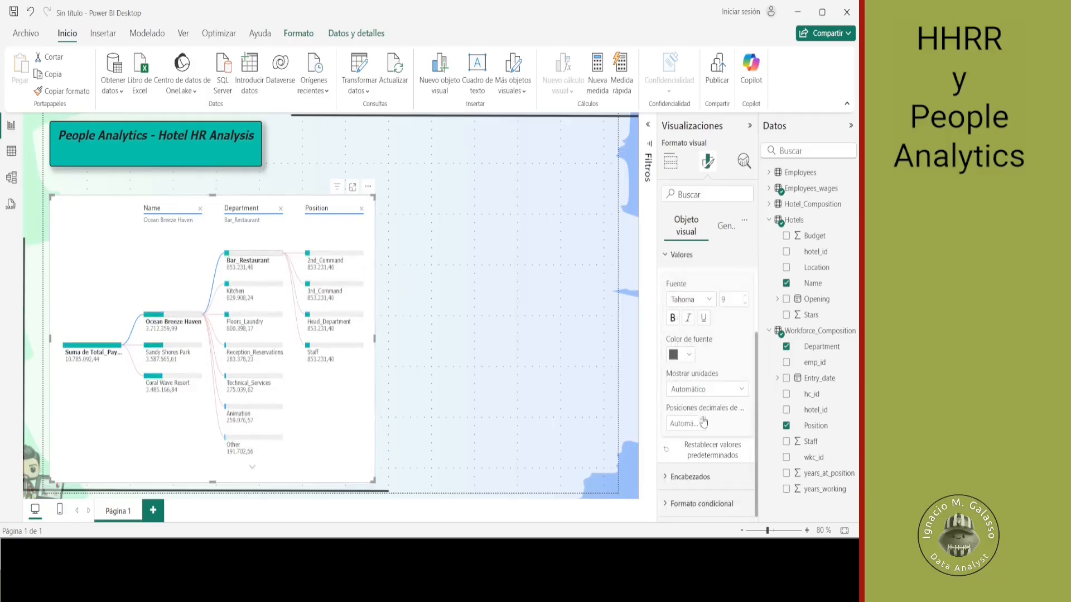
click(703, 419)
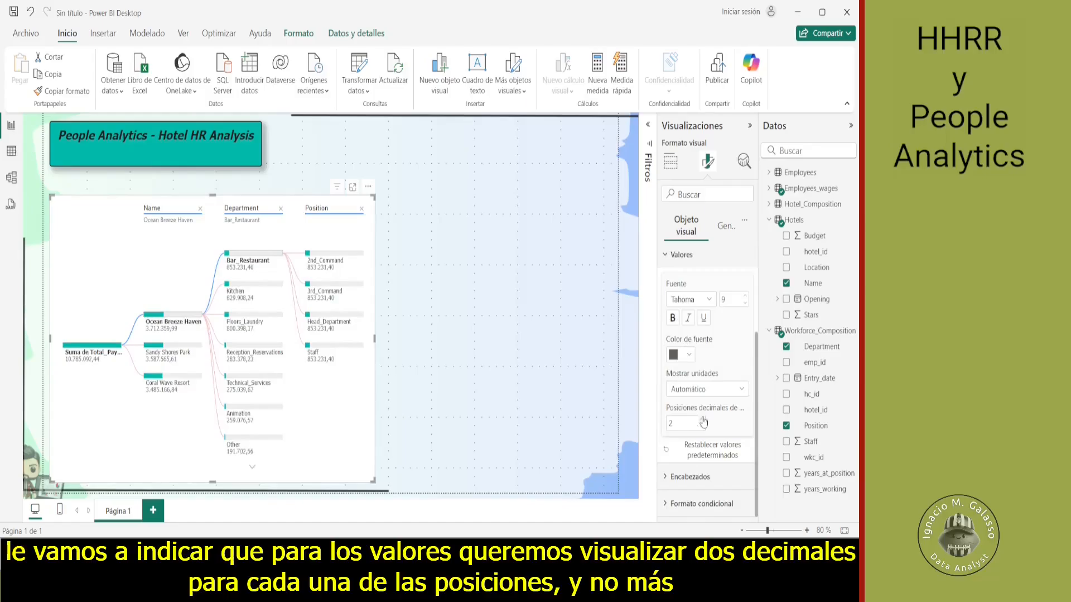
click(668, 255)
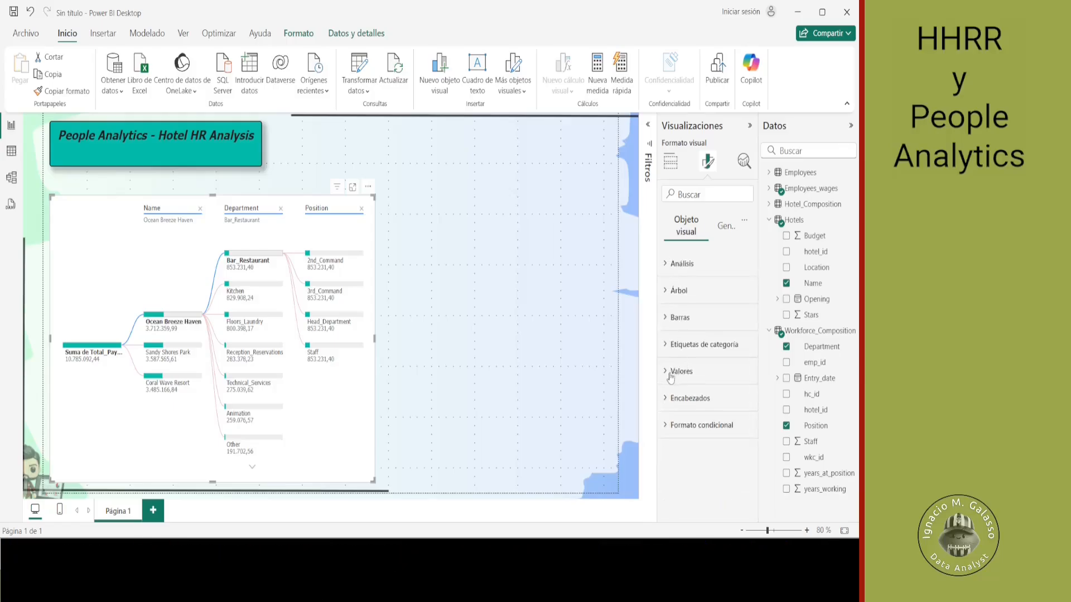
- Change the title font of the tree's level headers to Tahoma
click(668, 397)
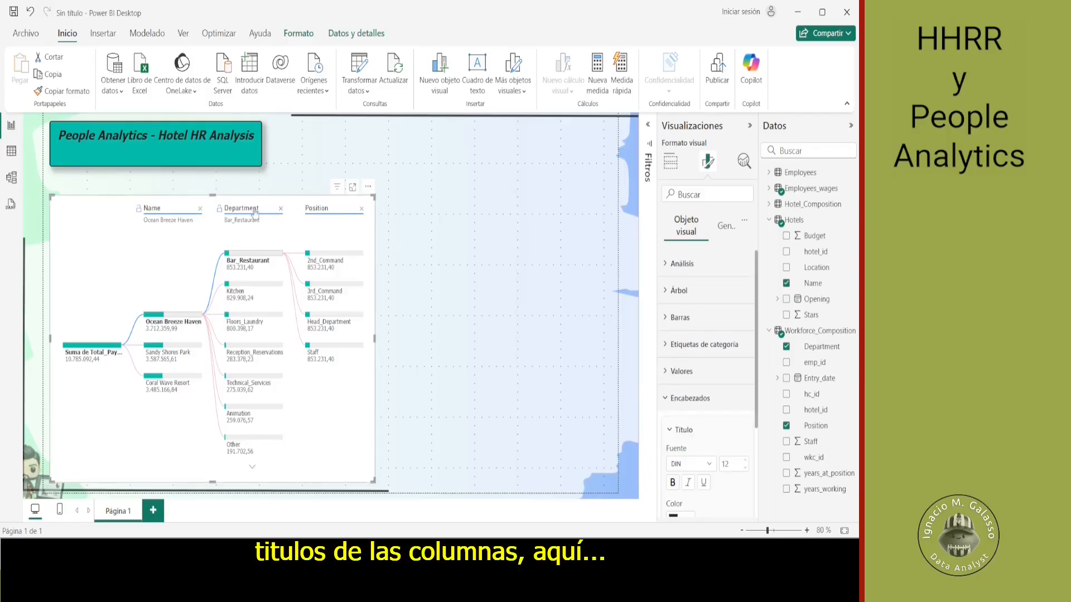
click(709, 463)
scroll(701, 427, down, 3)
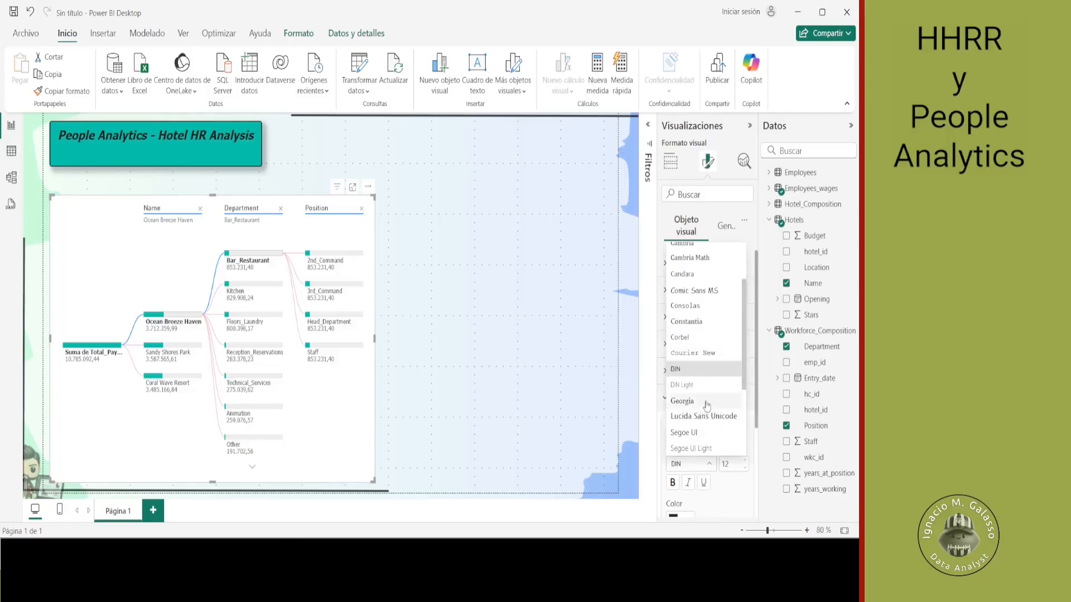
click(701, 421)
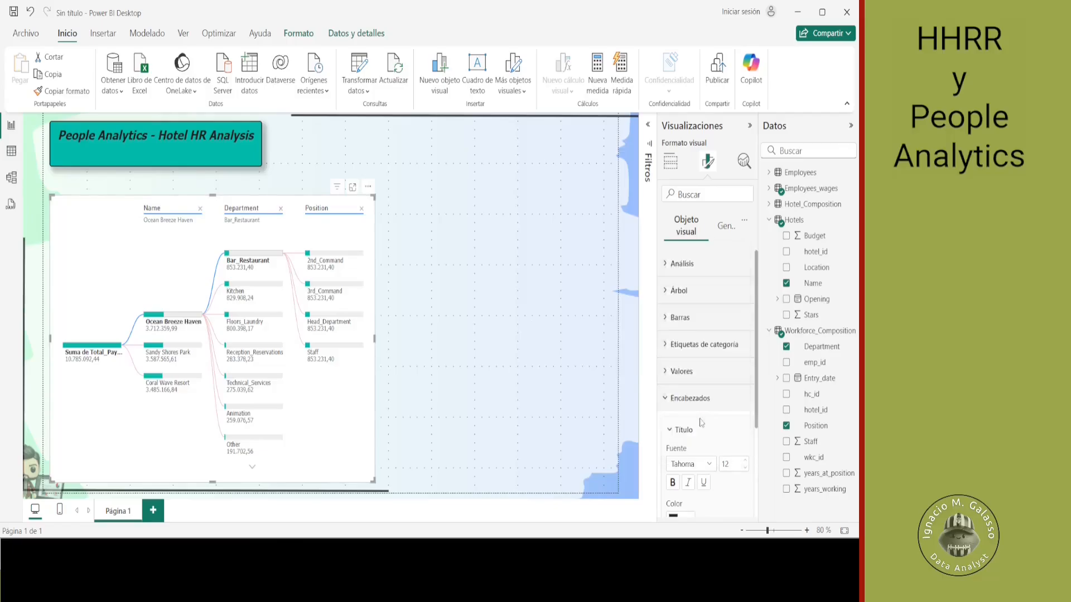
scroll(702, 424, down, 2)
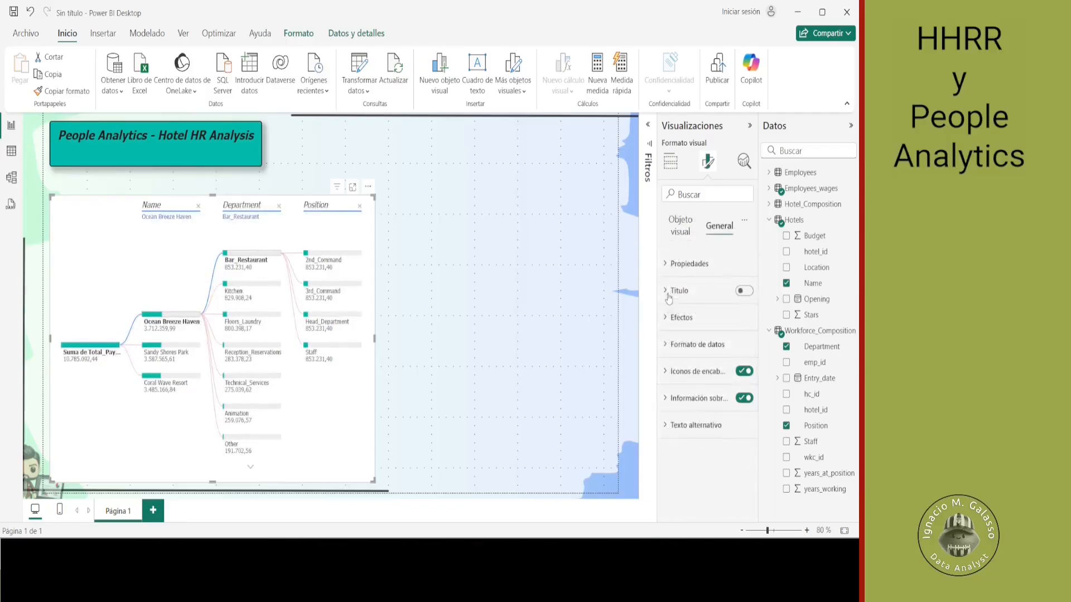
- Turn on the visual's title and enter "Tree with the Total Payments" as its text
click(744, 290)
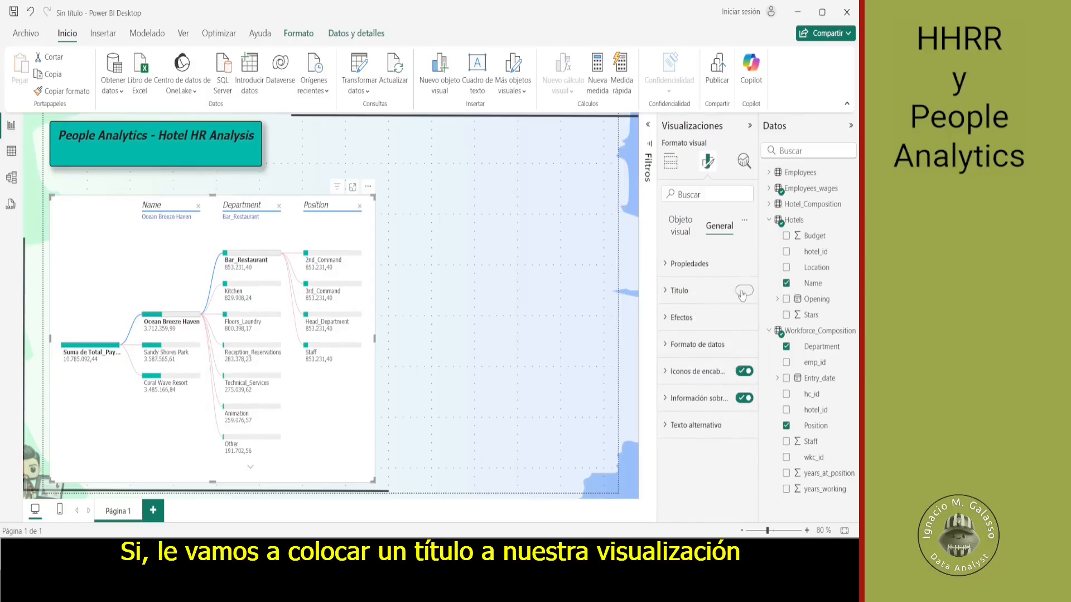
click(668, 290)
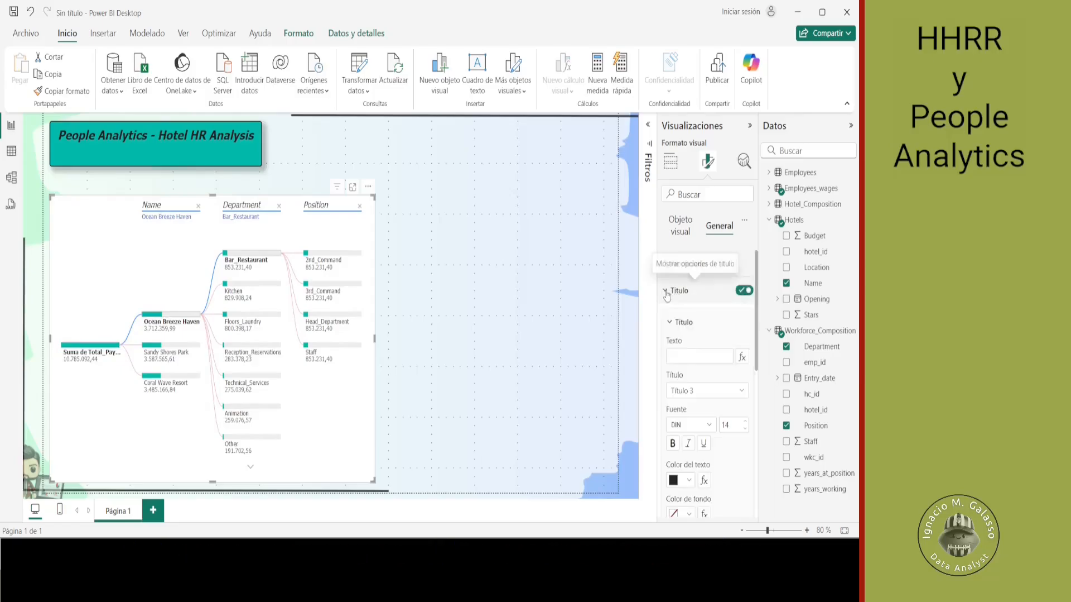
click(687, 355)
text(Tree with the Total Payments)
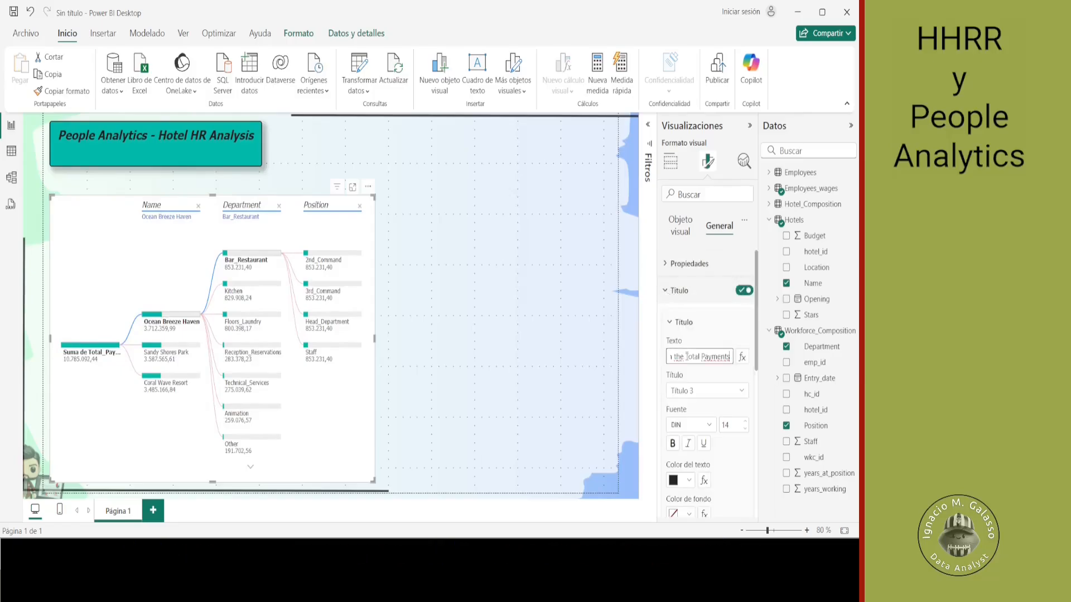
- Format the visual's title text in Tahoma with bold and italic
click(710, 426)
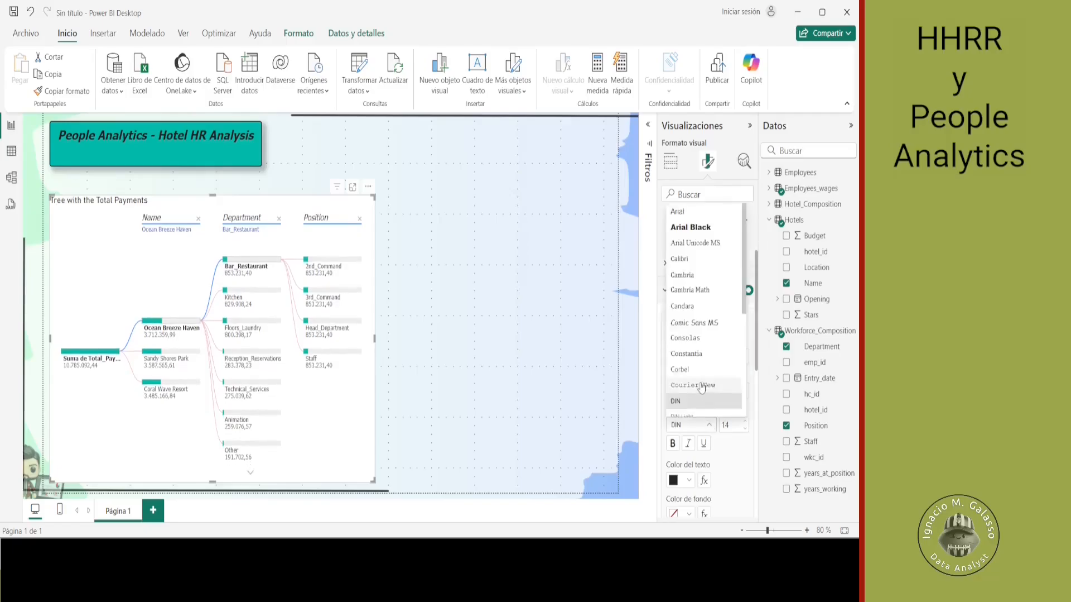
scroll(704, 379, down, 3)
scroll(704, 366, down, 2)
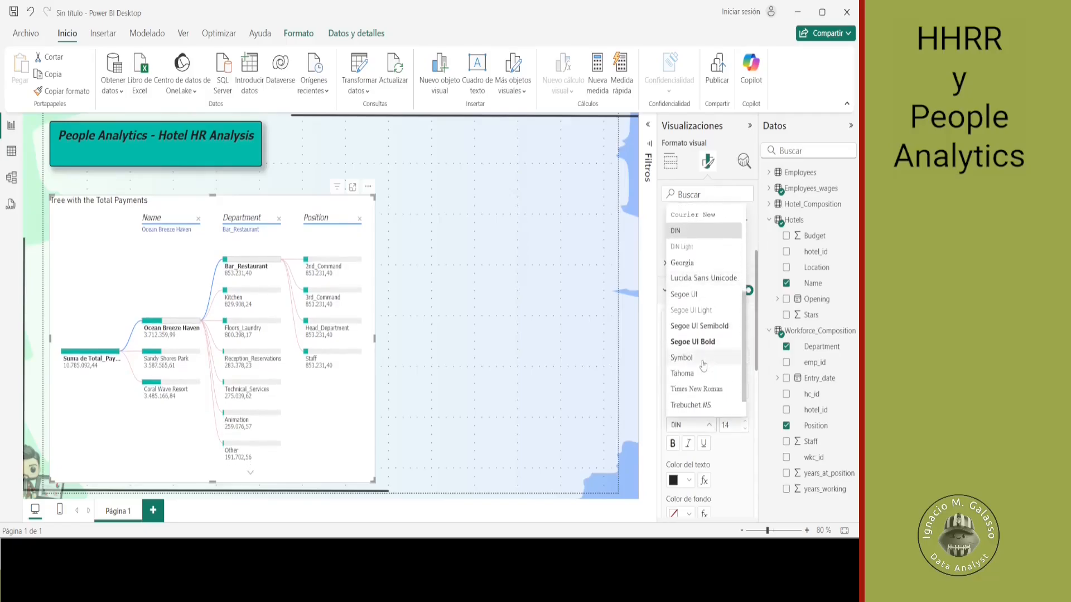
click(704, 373)
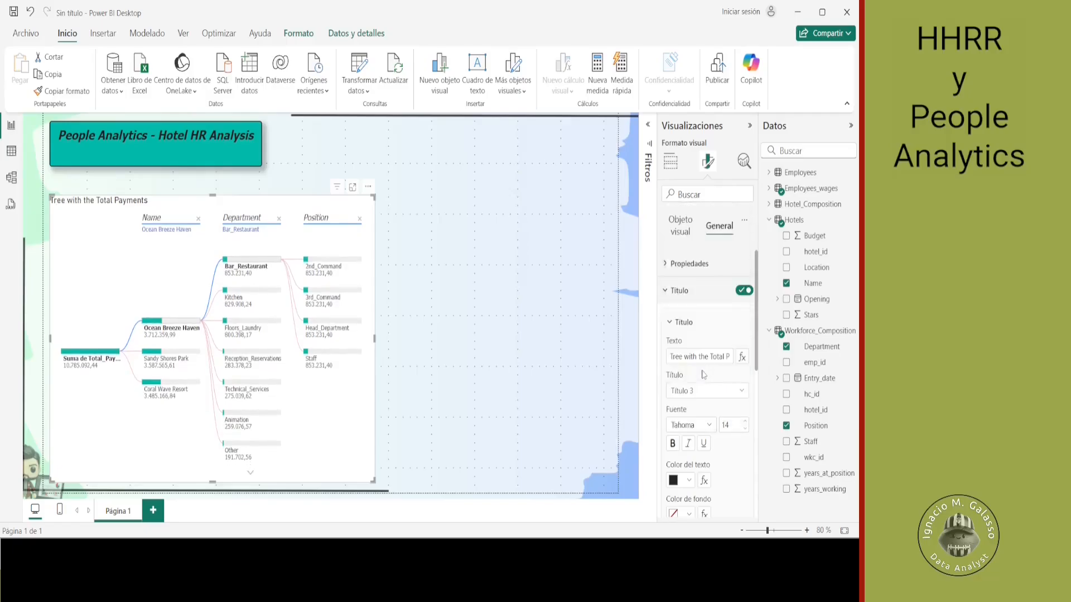
click(689, 443)
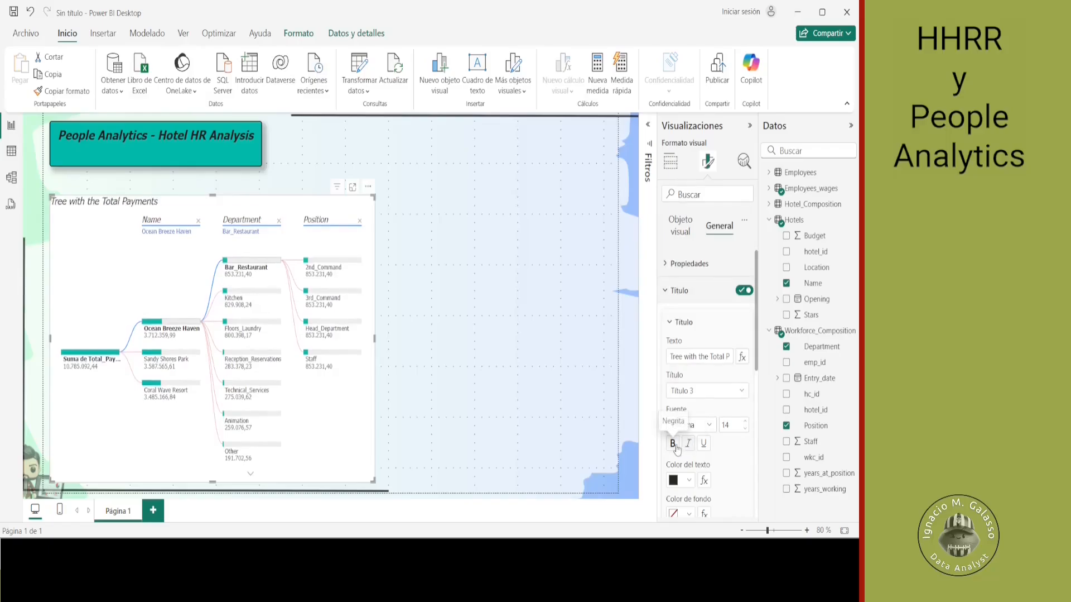
- Fill the title's background with the recently used teal color #01B8AA
scroll(750, 455, down, 1)
scroll(750, 455, down, 2)
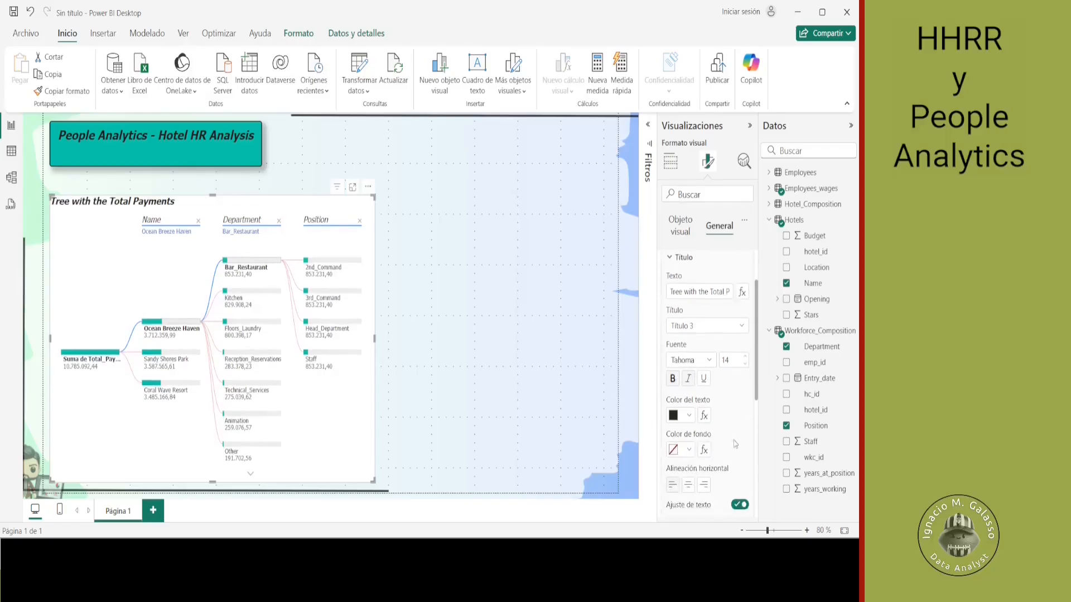
click(689, 450)
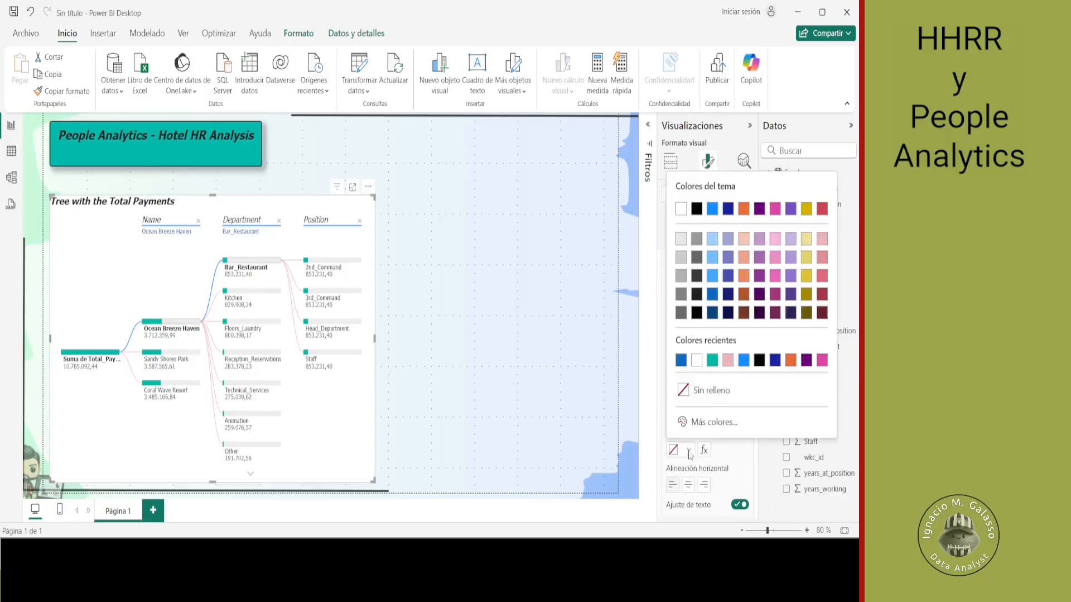
click(713, 360)
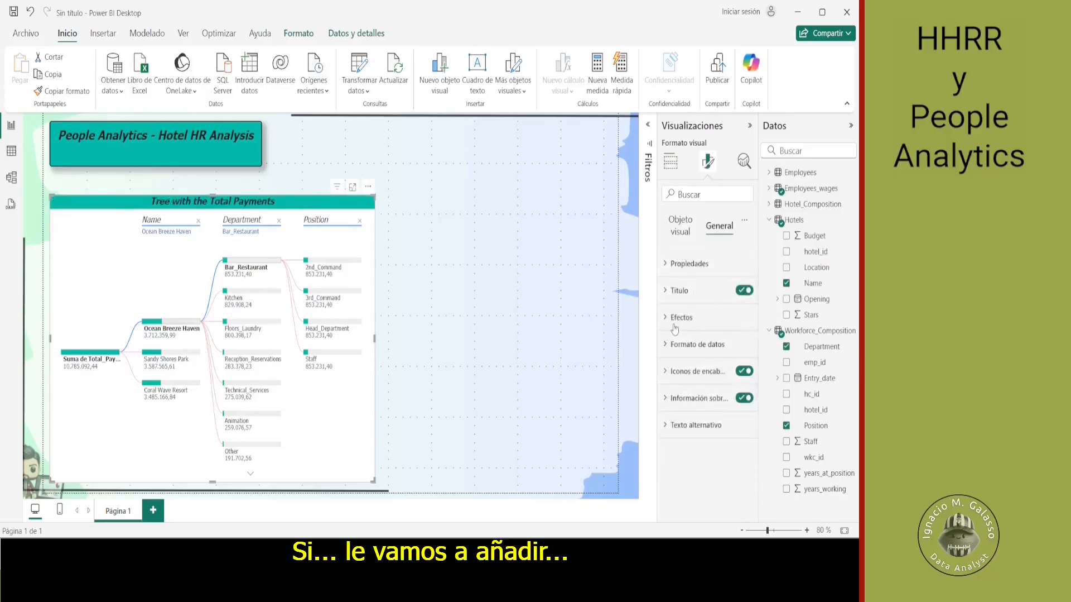
- Turn on the tree visual's border with 5 px rounded corners and a width of 2 px
click(677, 318)
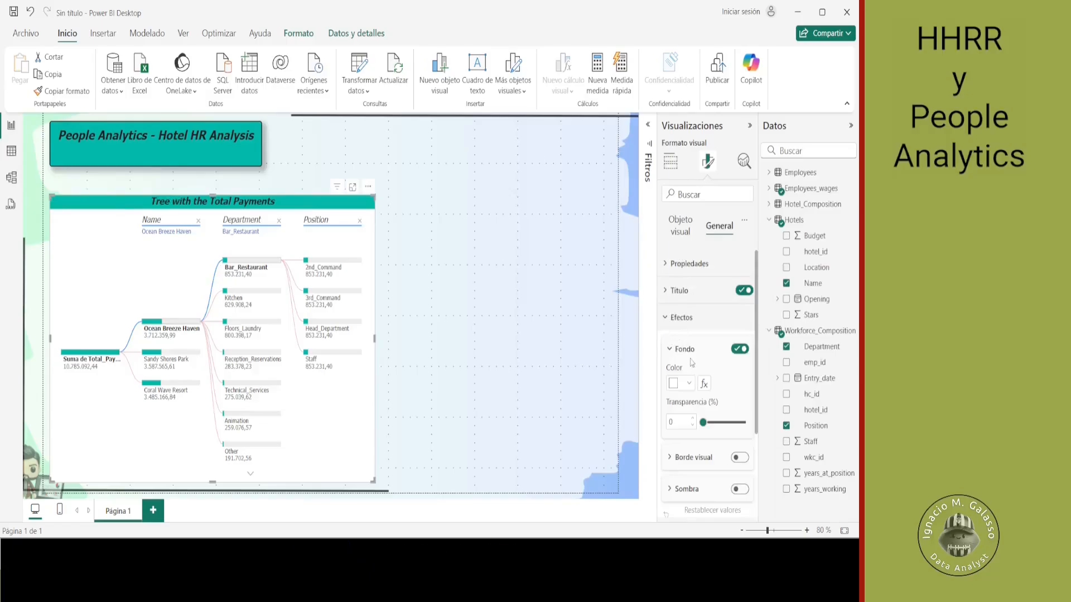
scroll(691, 423, down, 2)
click(740, 387)
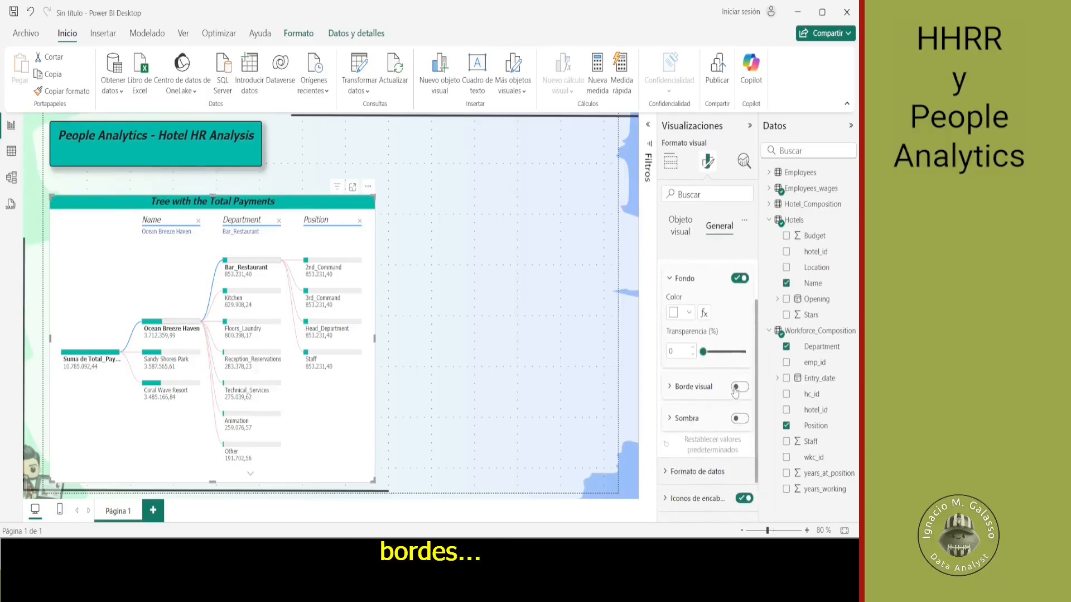
click(669, 389)
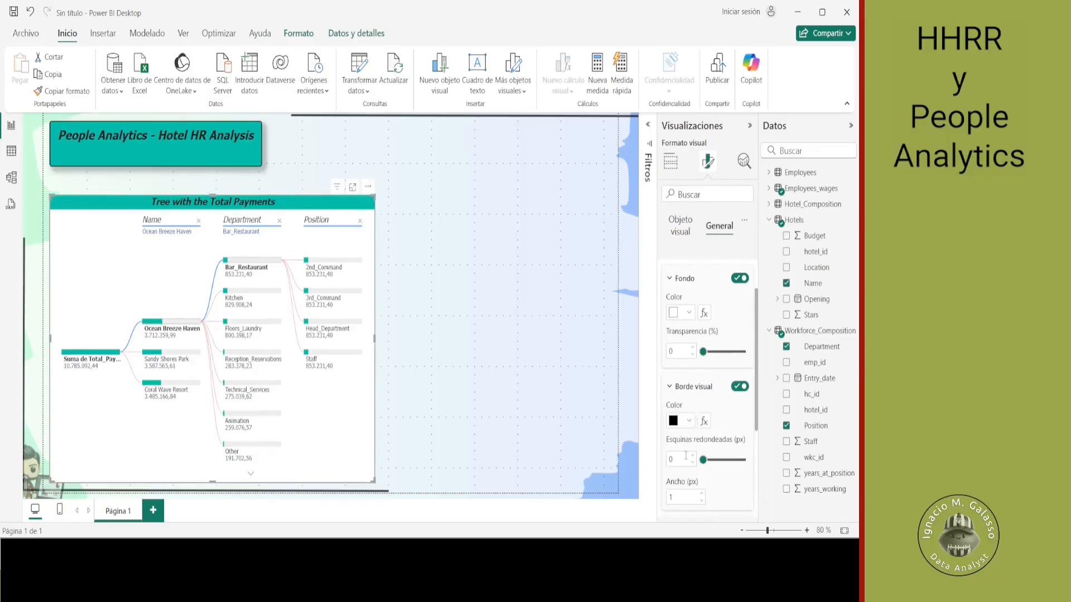
text(5)
click(702, 494)
scroll(720, 485, down, 1)
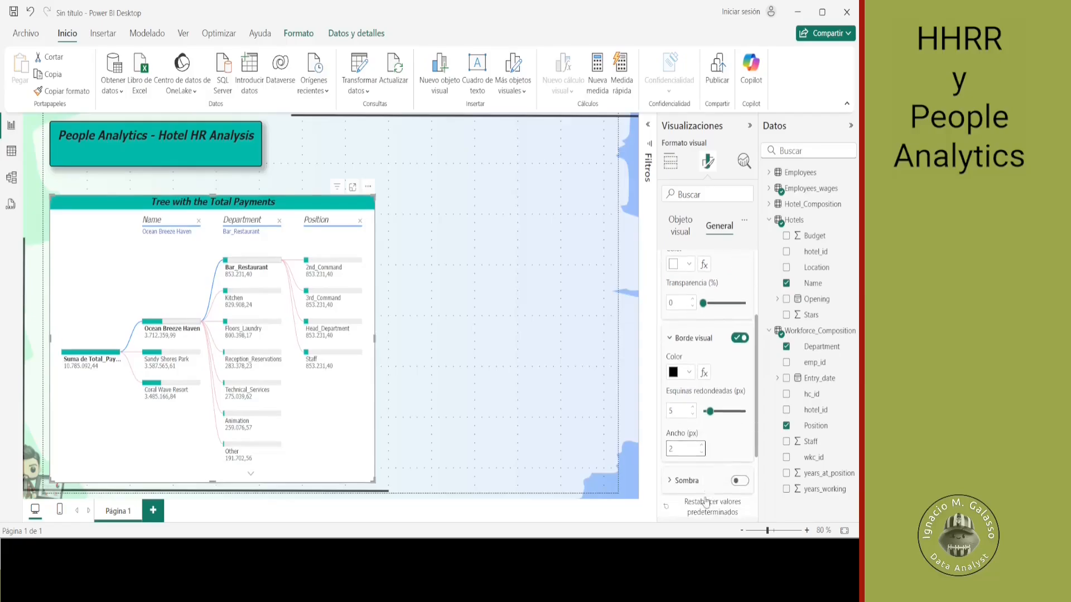
- Turn on the shadow effect for the tree visual
drag(736, 484, 707, 417)
scroll(706, 416, up, 1)
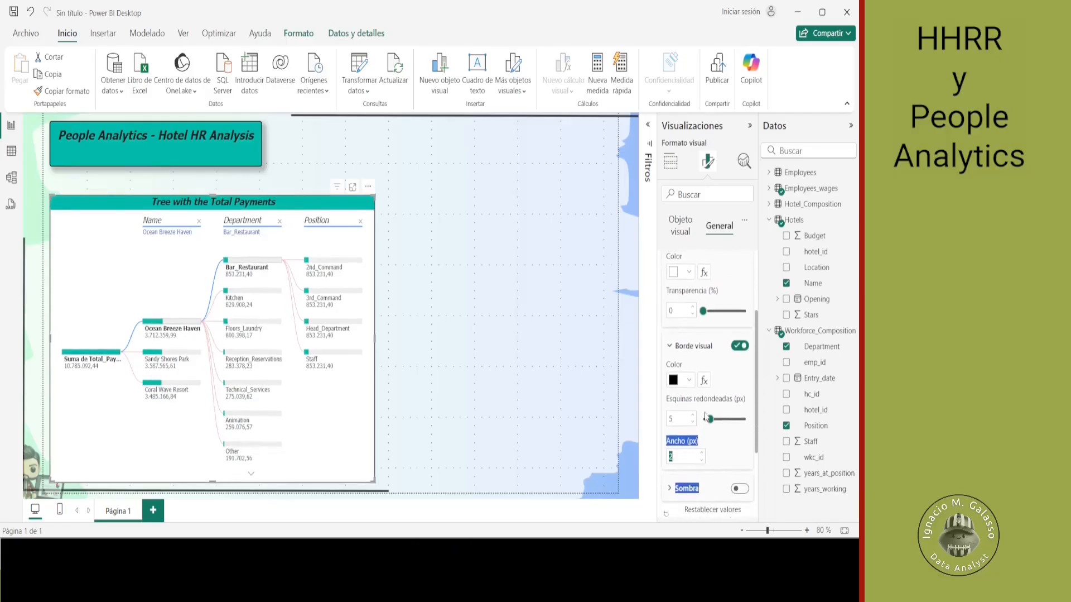
click(737, 492)
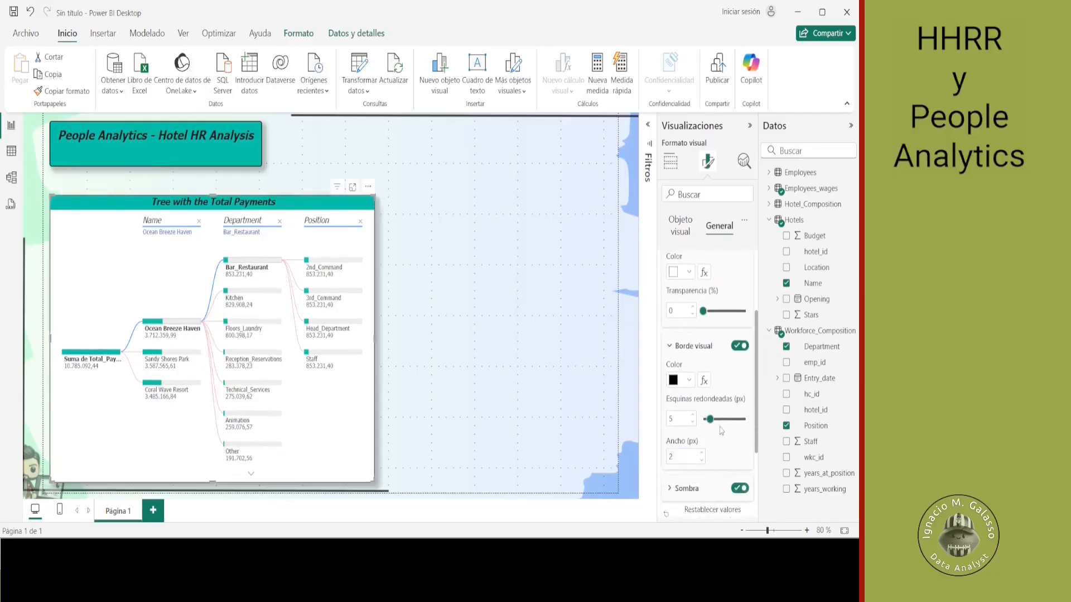
- Set the transparency of the tree visual's background to 25%
scroll(720, 429, up, 1)
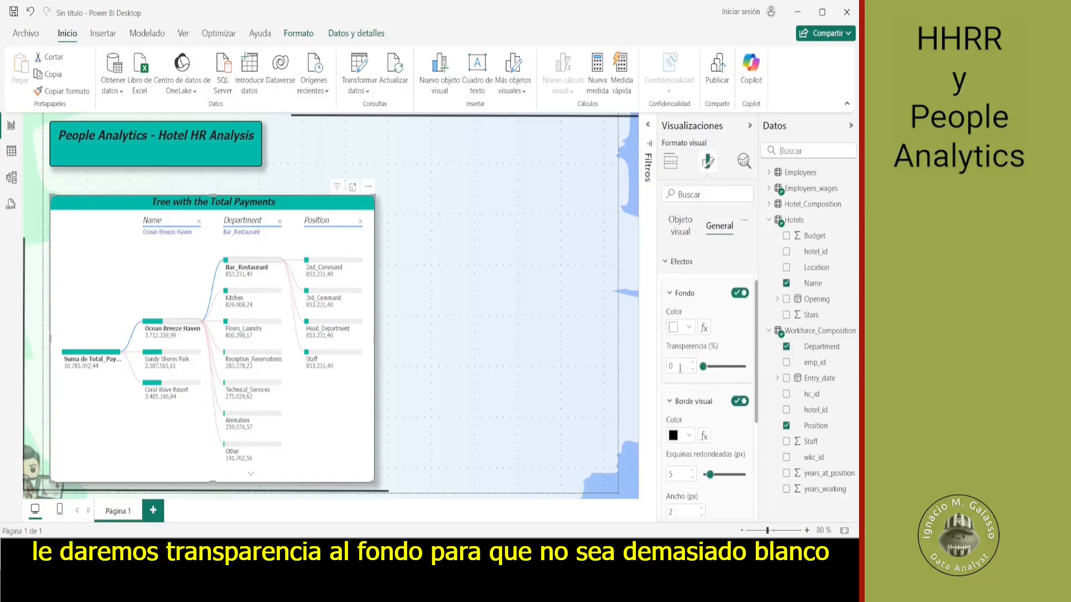
text(20)
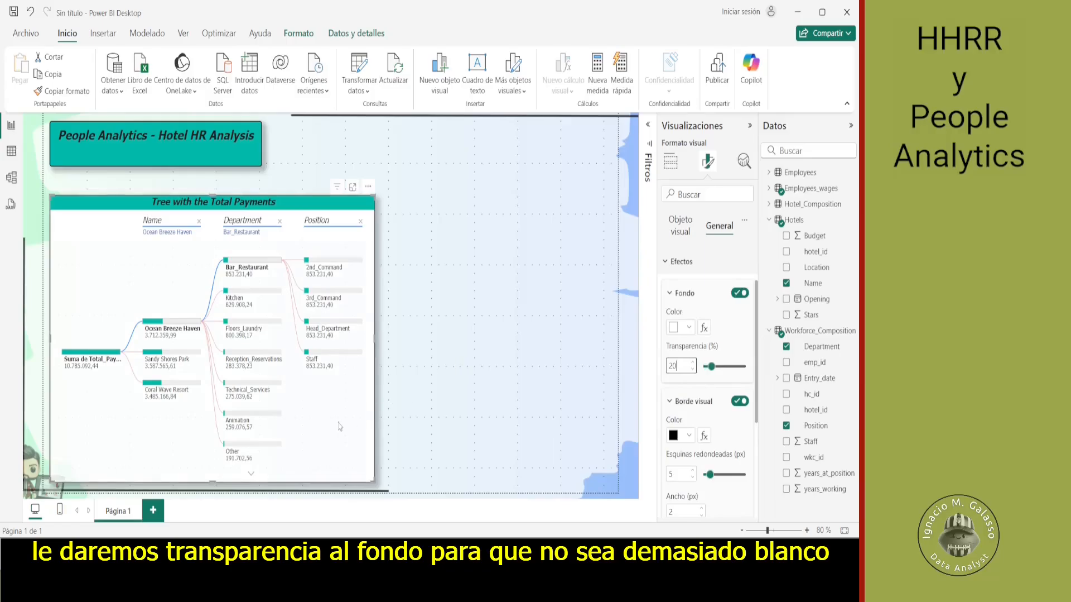
double_click(674, 371)
text(25)
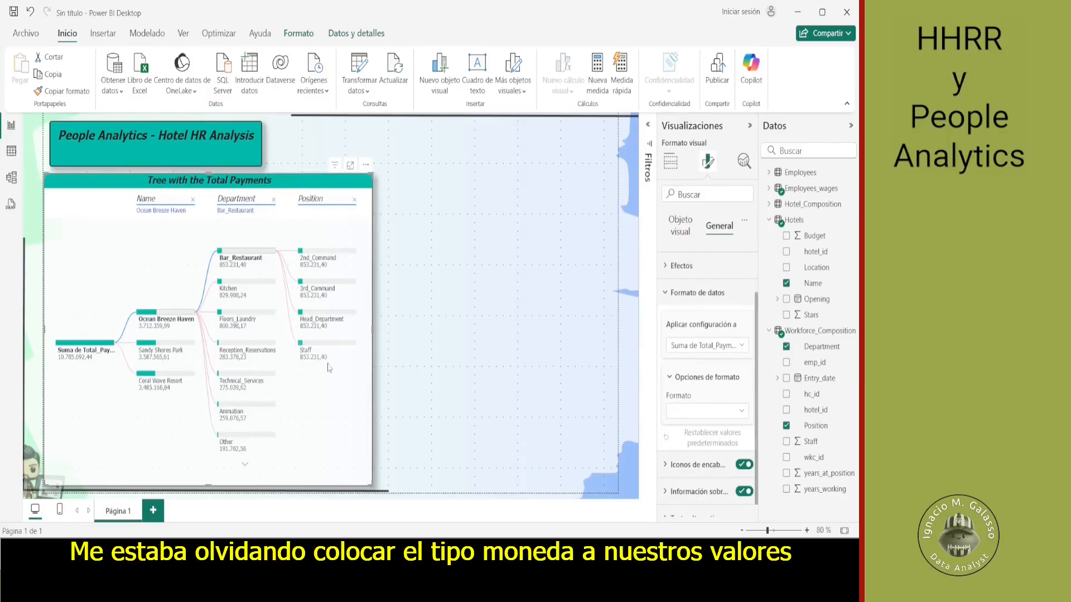
- Apply the currency format (Moneda) to the tree's Total_Payment values and deselect the visual
click(742, 415)
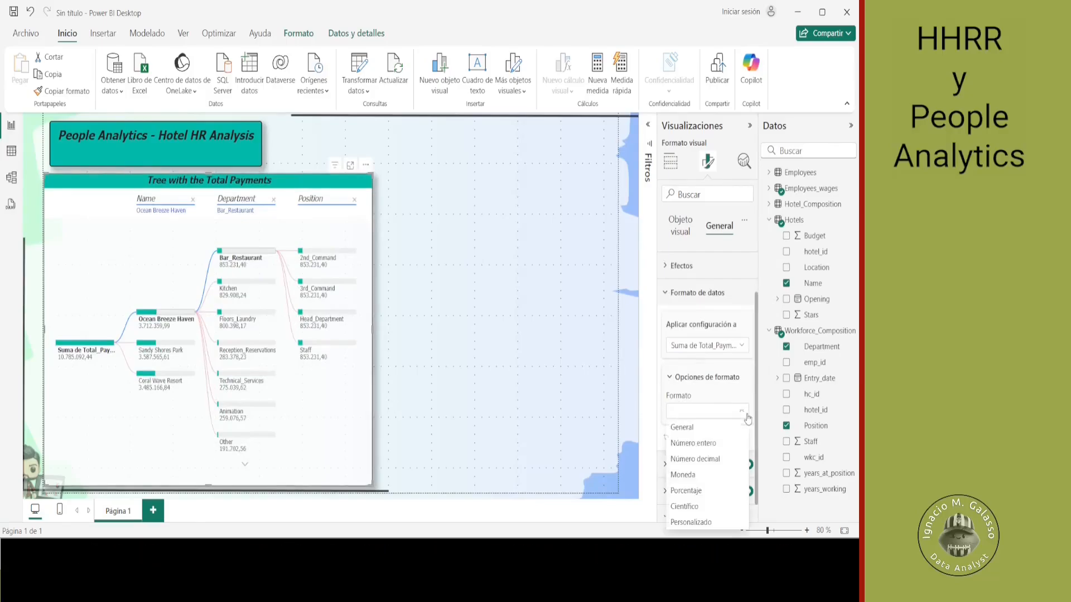
click(714, 472)
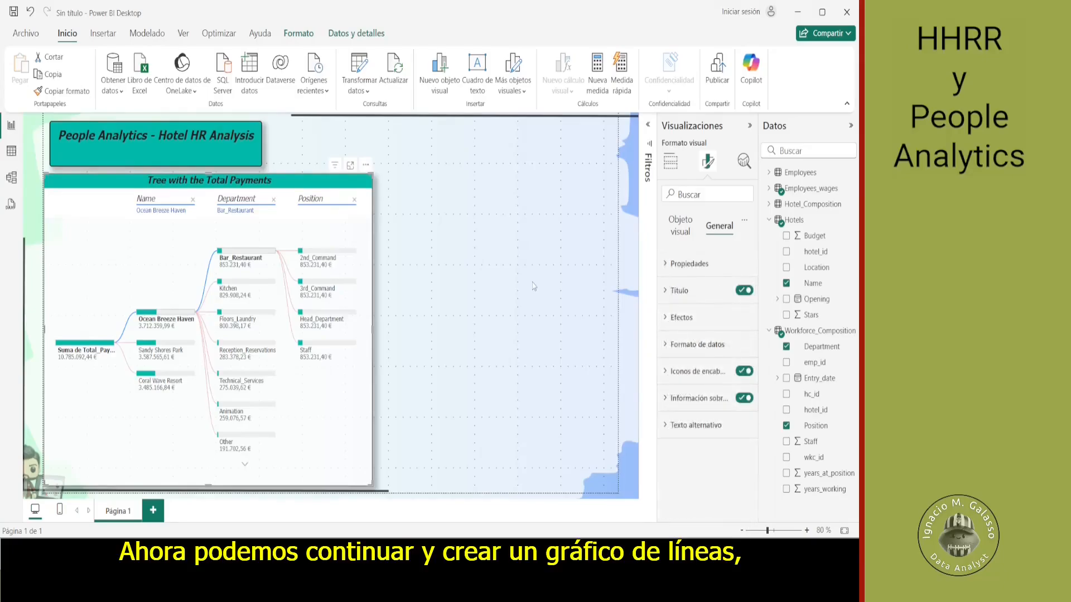
click(534, 286)
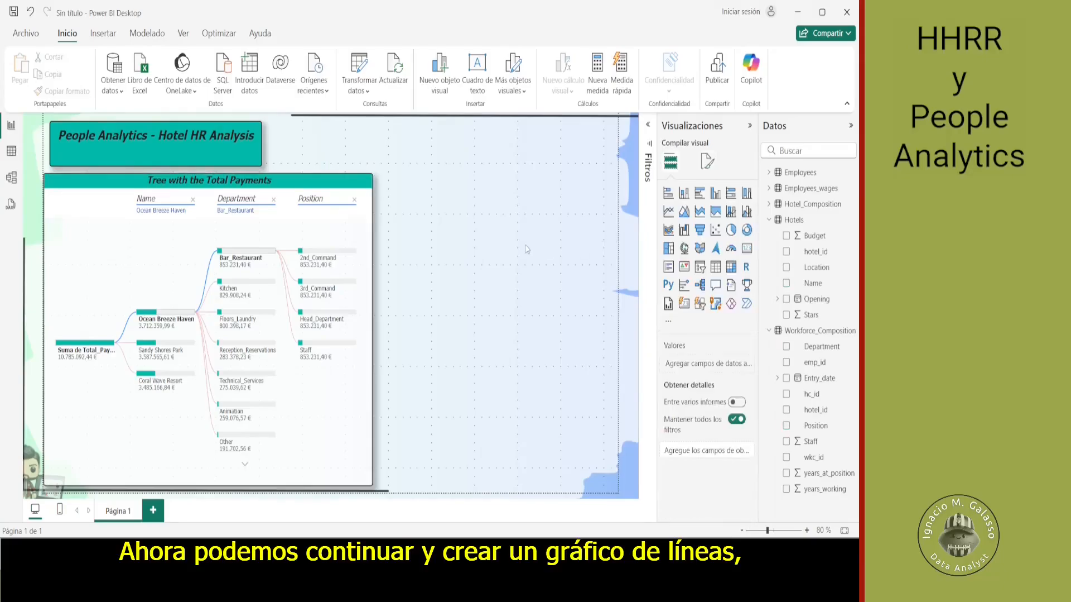
- Insert a line chart with Total_Payment on the Y axis and Payment_date on the X axis
click(669, 212)
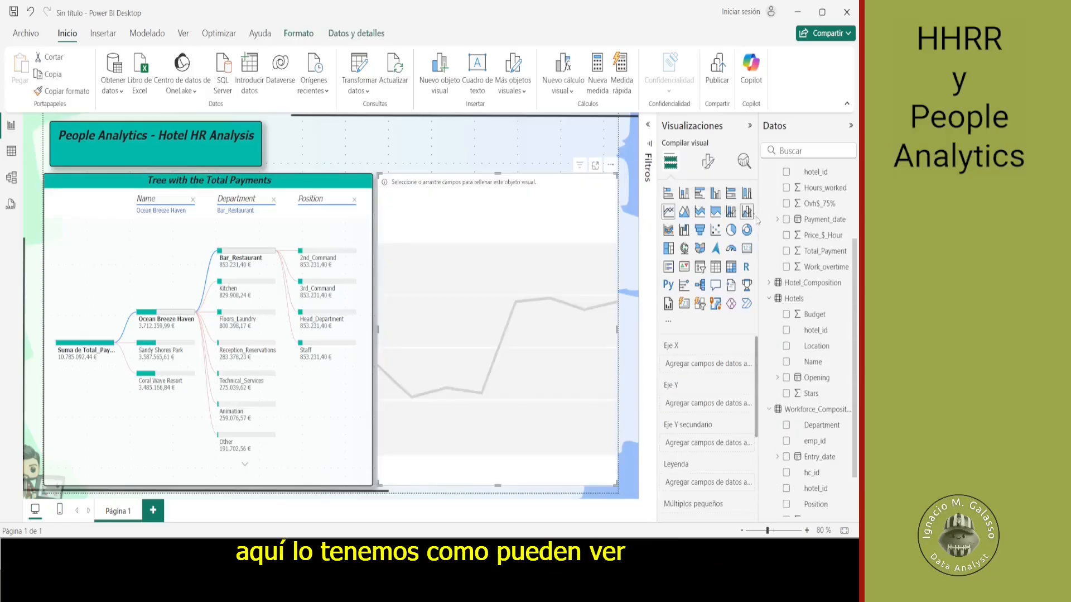
drag(803, 254, 701, 407)
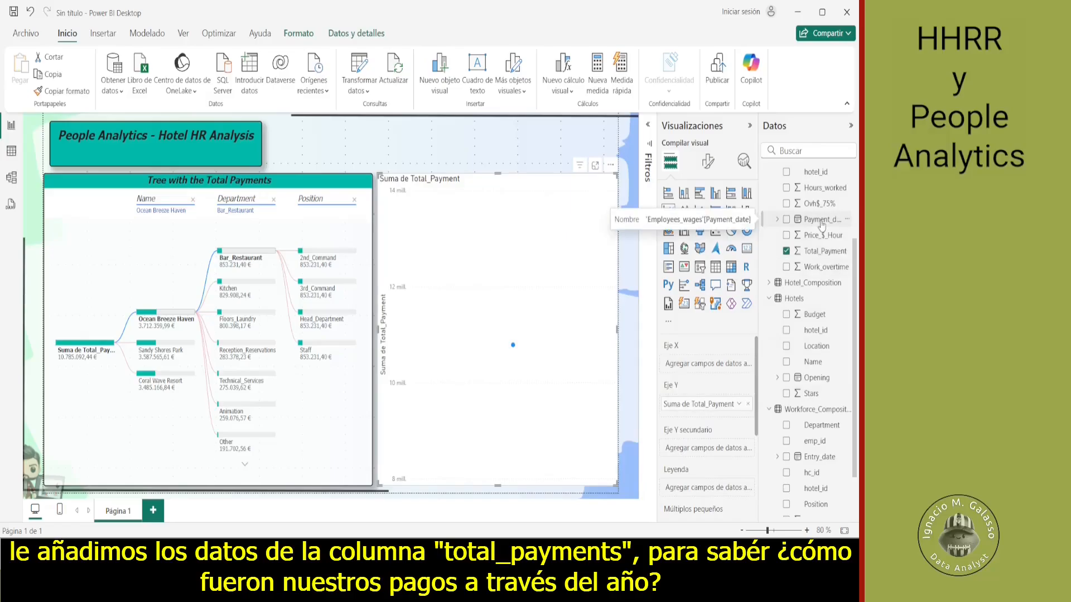
drag(822, 221, 715, 371)
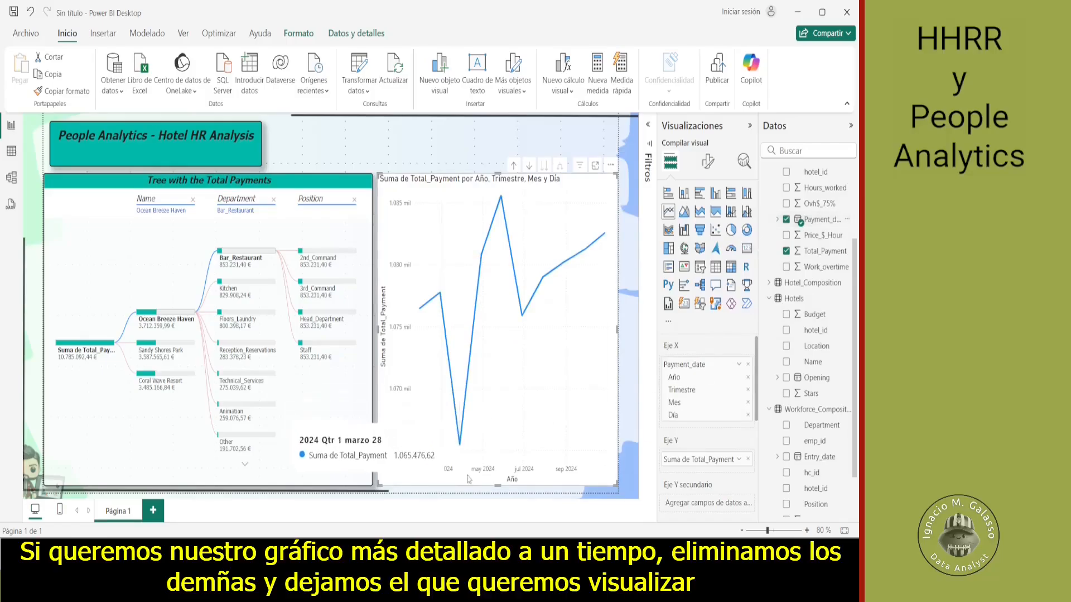
- Remove the Día, Año and Trimestre levels from the line chart's X axis, keeping only Mes
click(749, 415)
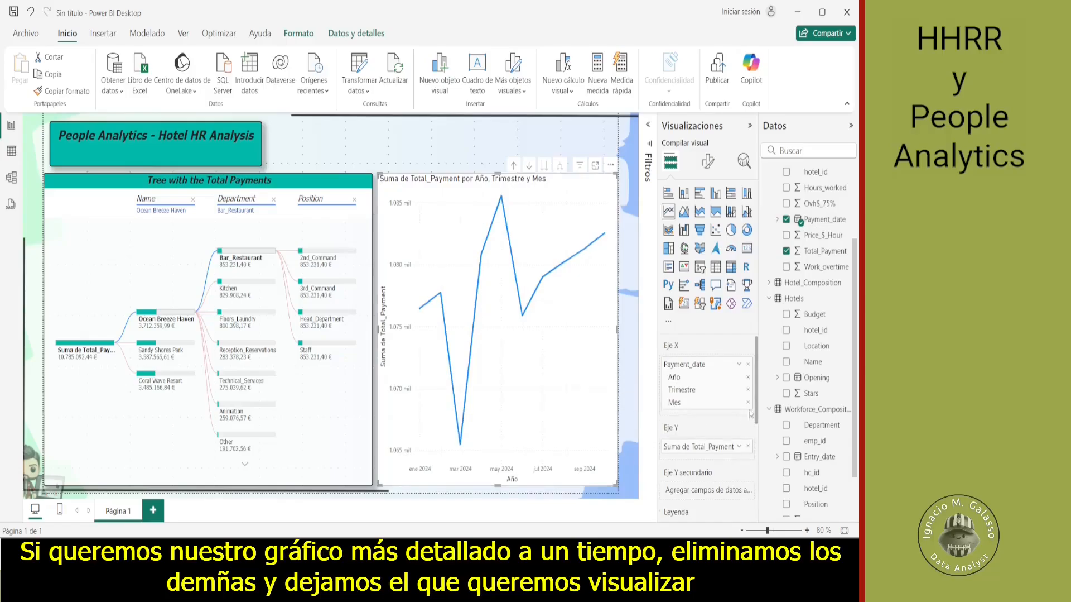
click(748, 378)
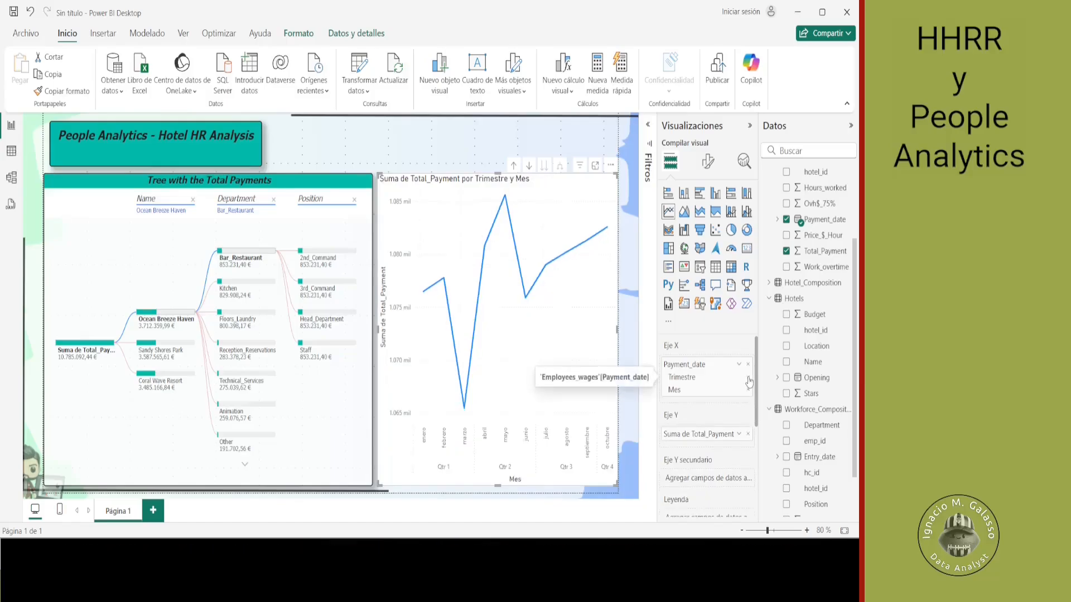
click(749, 379)
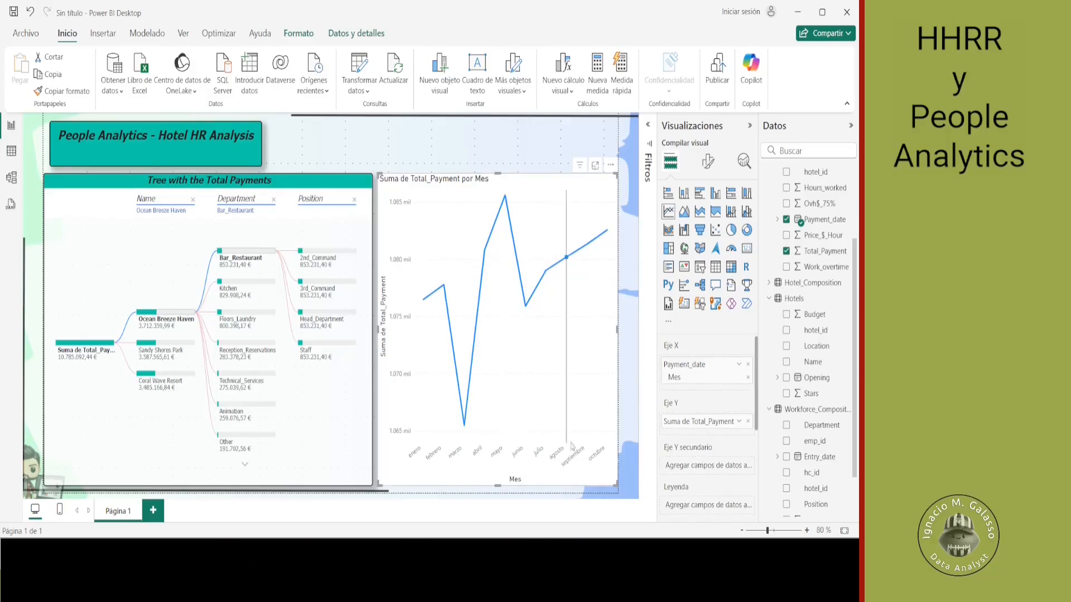
mouse_move(600, 428)
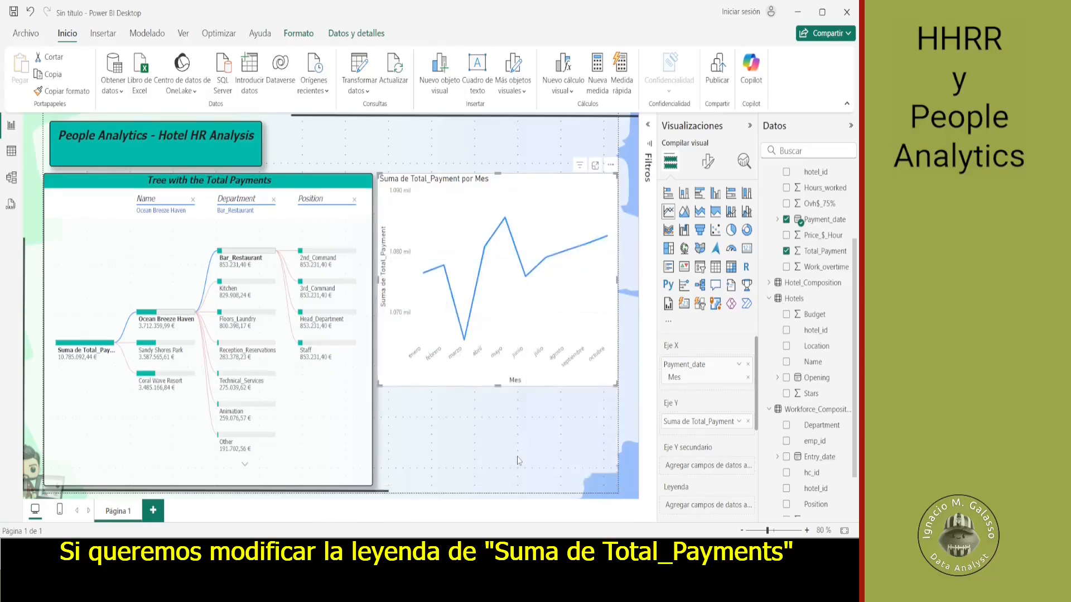
- Rename the decomposition tree's analyzed field to "Total_Payment" for this visual only
click(321, 438)
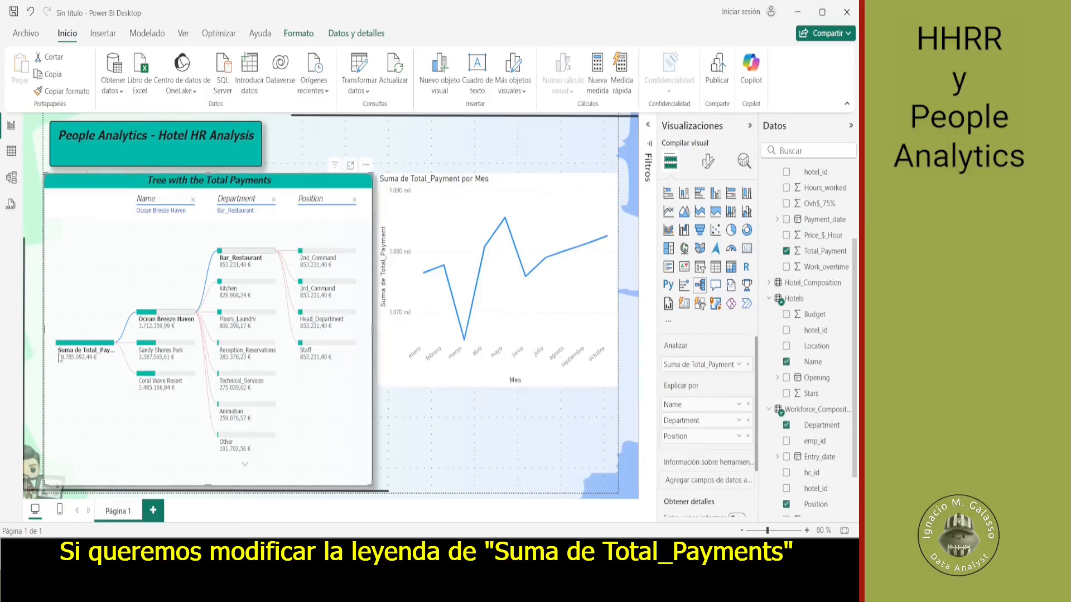
mouse_move(78, 356)
click(740, 365)
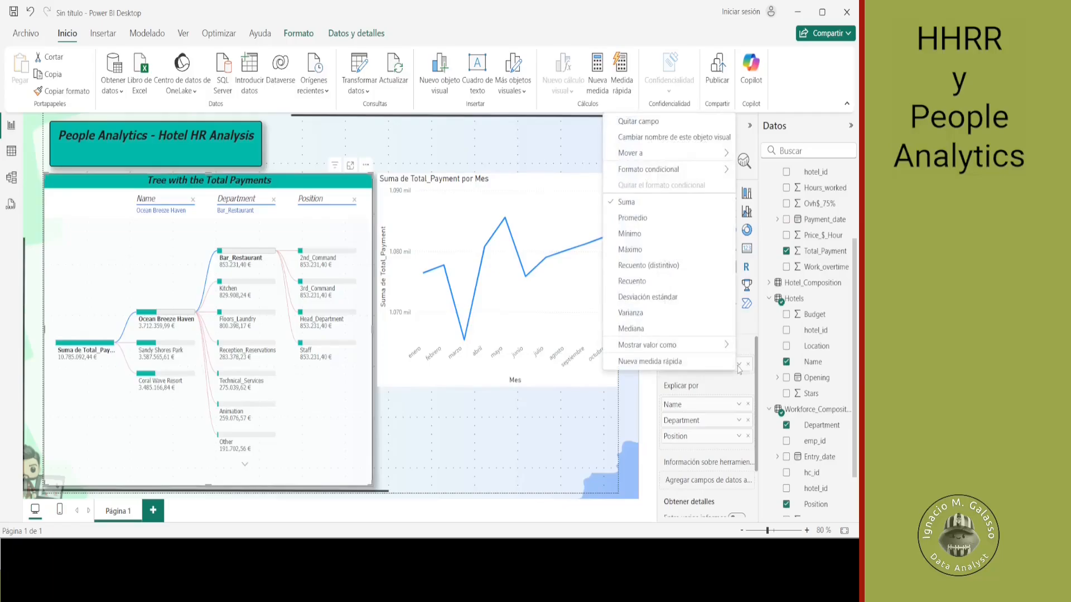
click(684, 137)
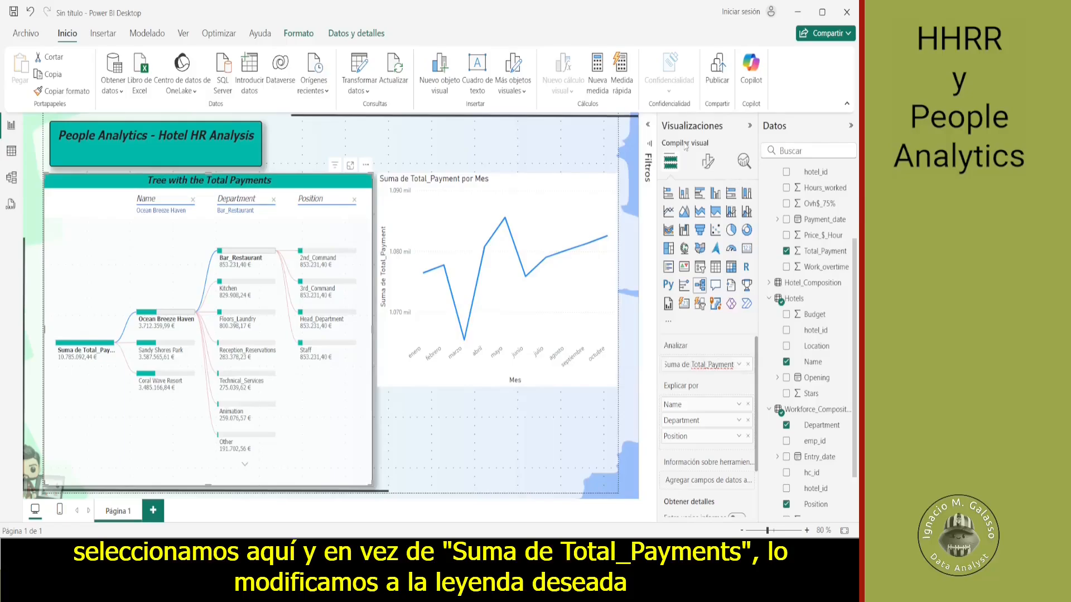
key(shift+Home)
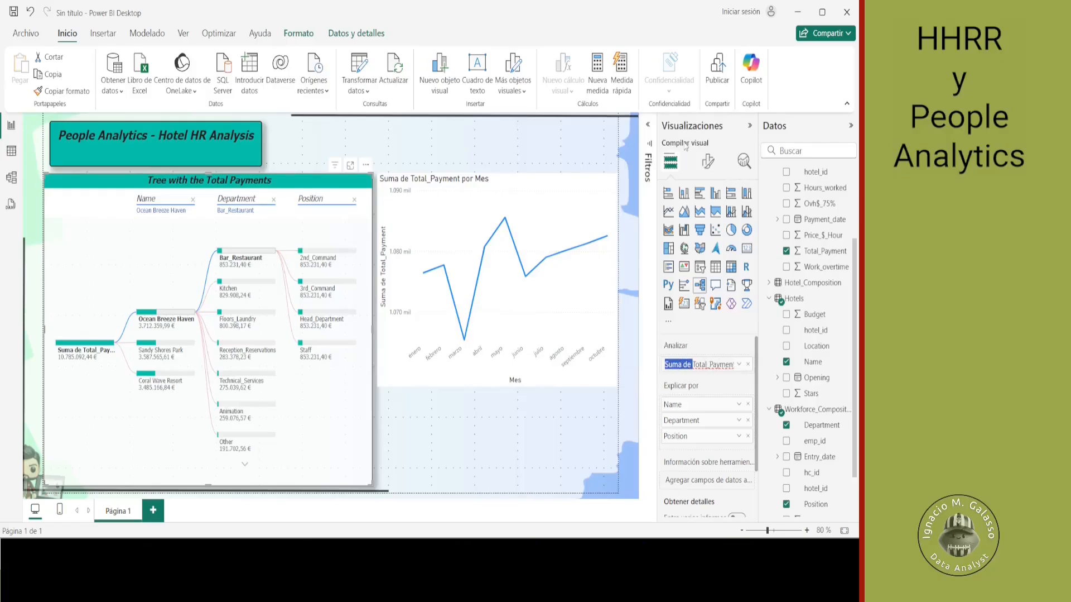
key(BackSpace)
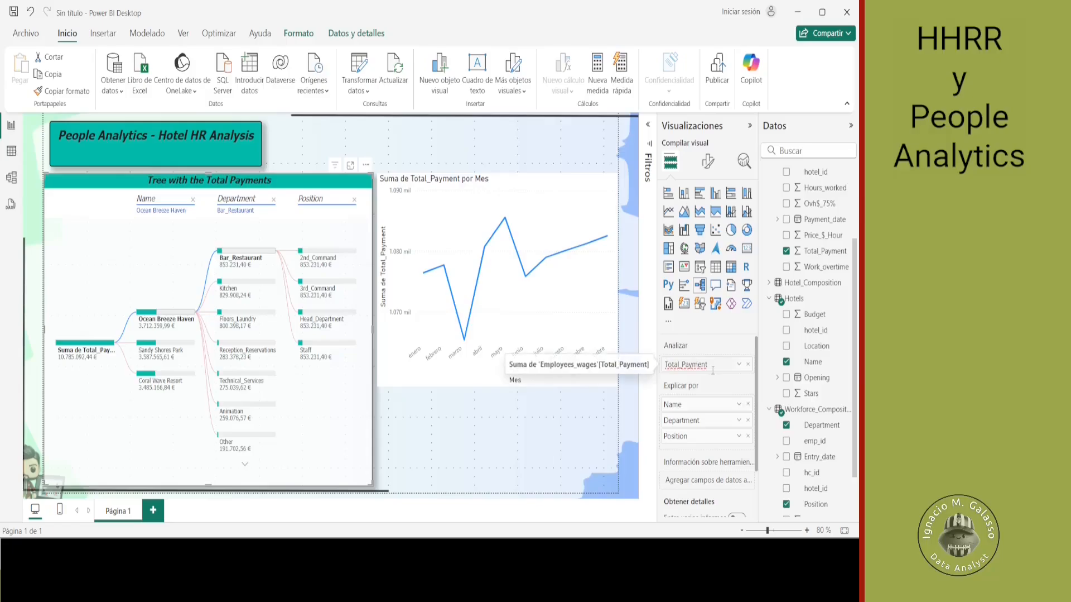
key(Return)
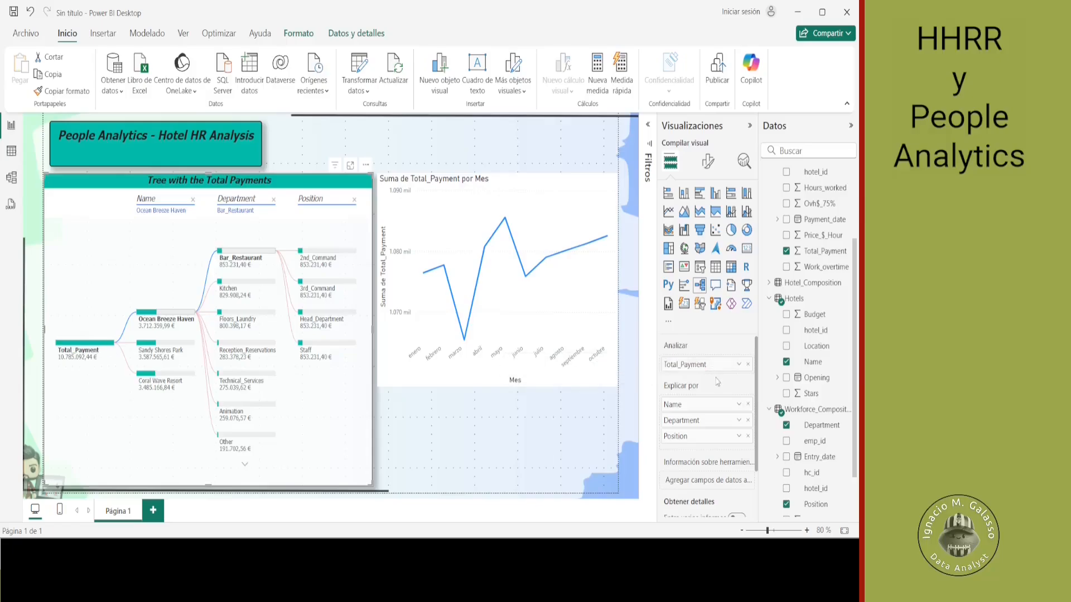
- Add a slicer as a separate visual on the page and assign the Payment_date field to it
click(519, 433)
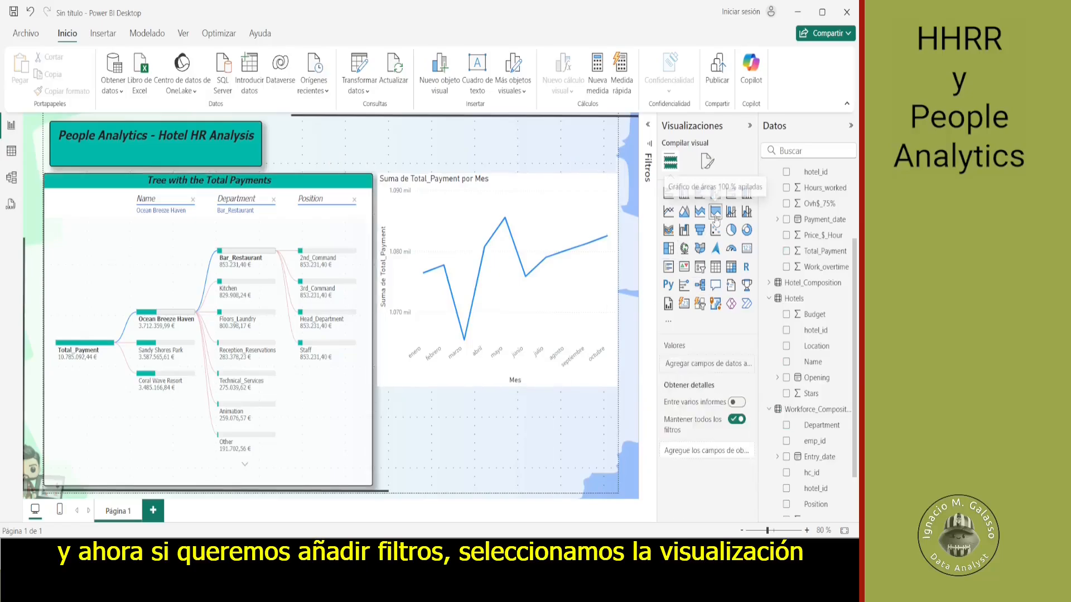
click(701, 269)
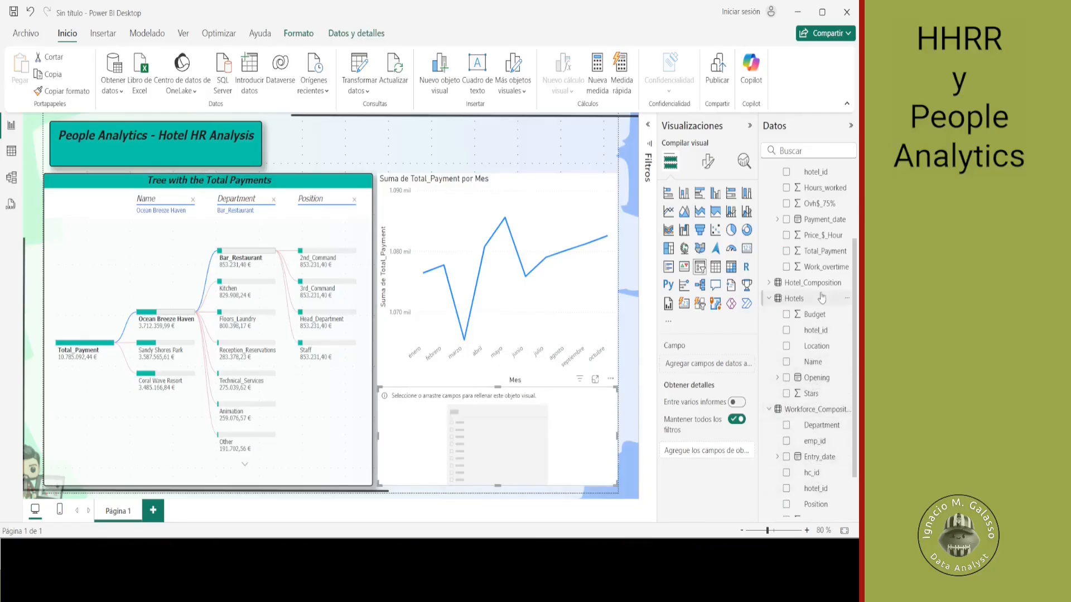
drag(824, 227, 546, 434)
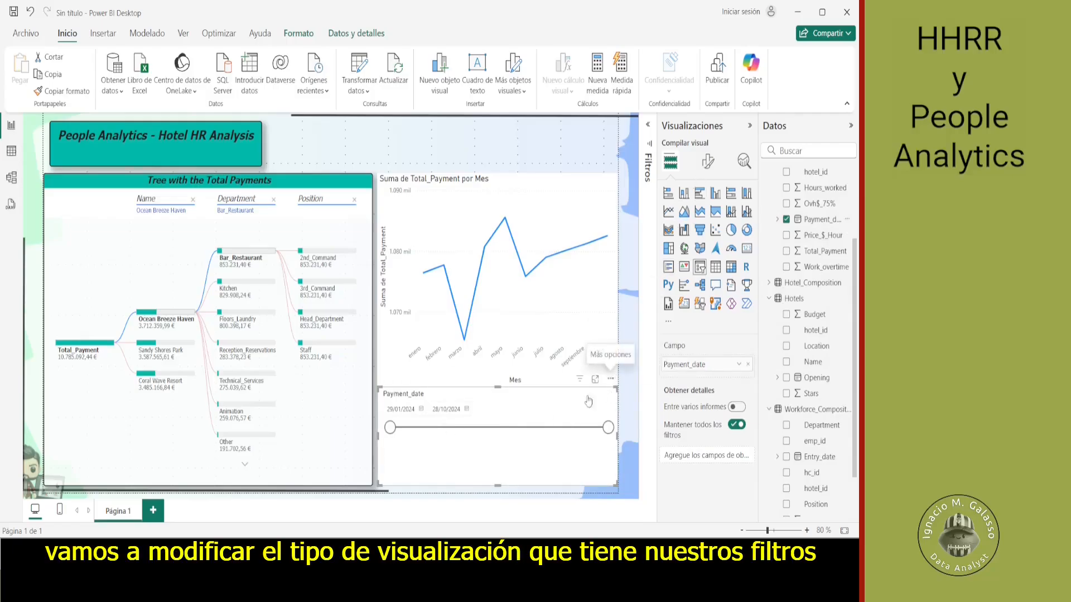
- Set the Payment_date slicer's style to Menú desplegable and check its list of dates
click(708, 162)
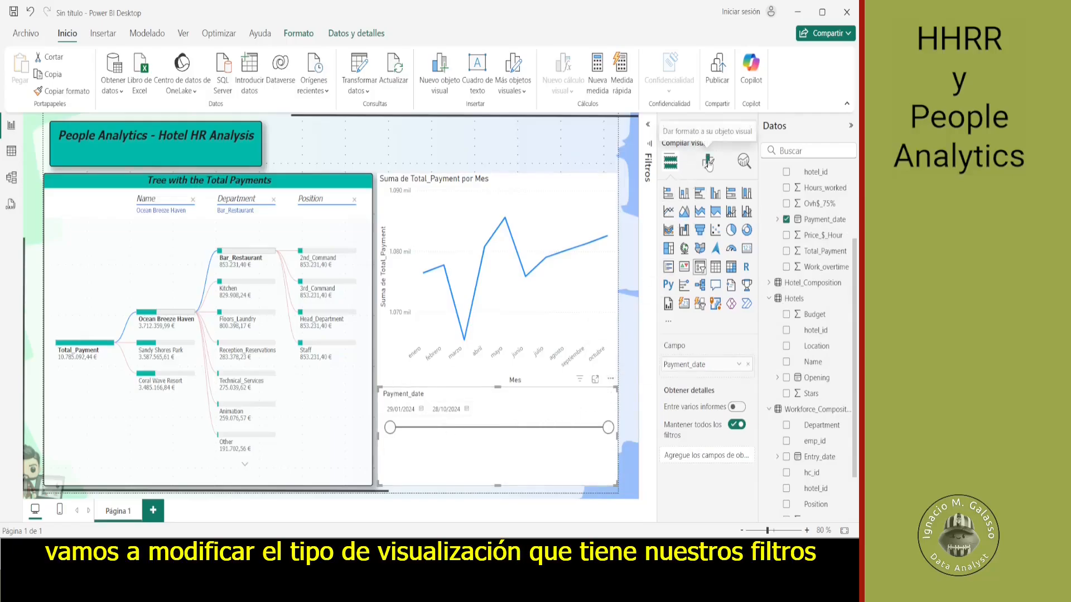
click(672, 265)
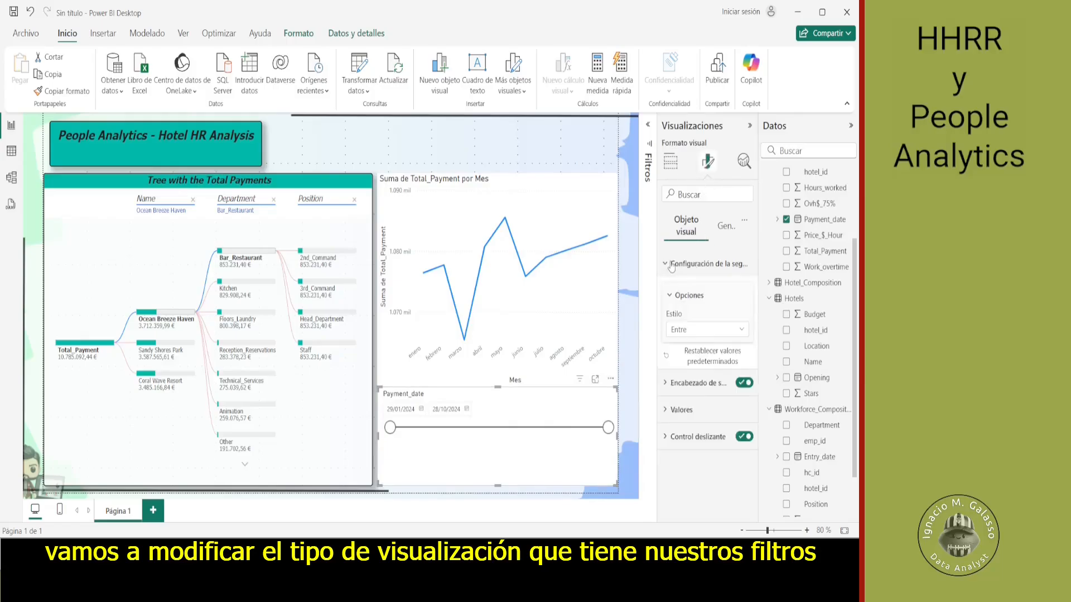
click(731, 331)
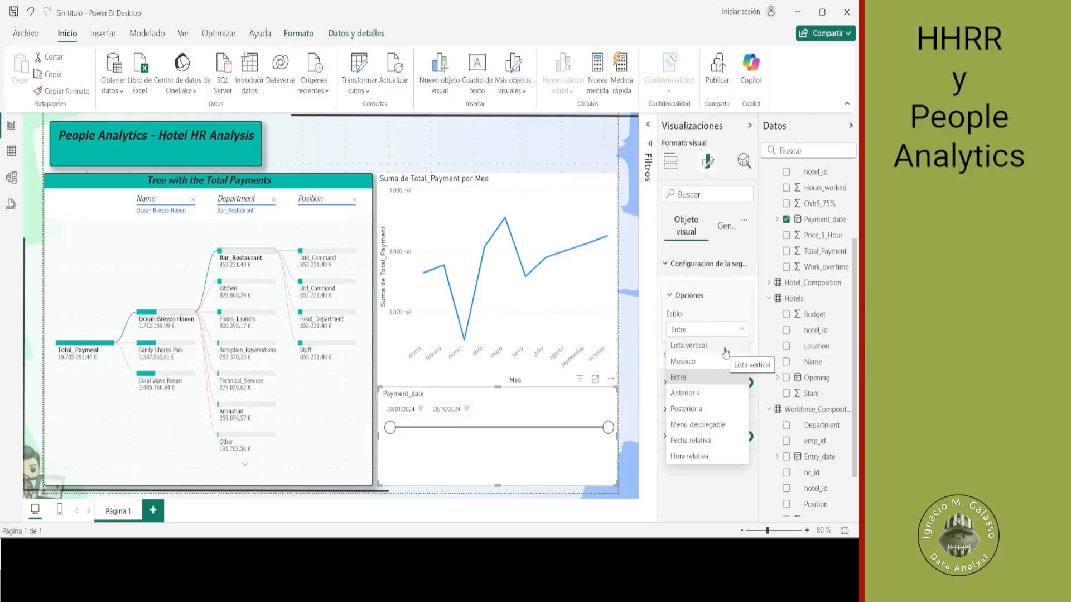
click(723, 424)
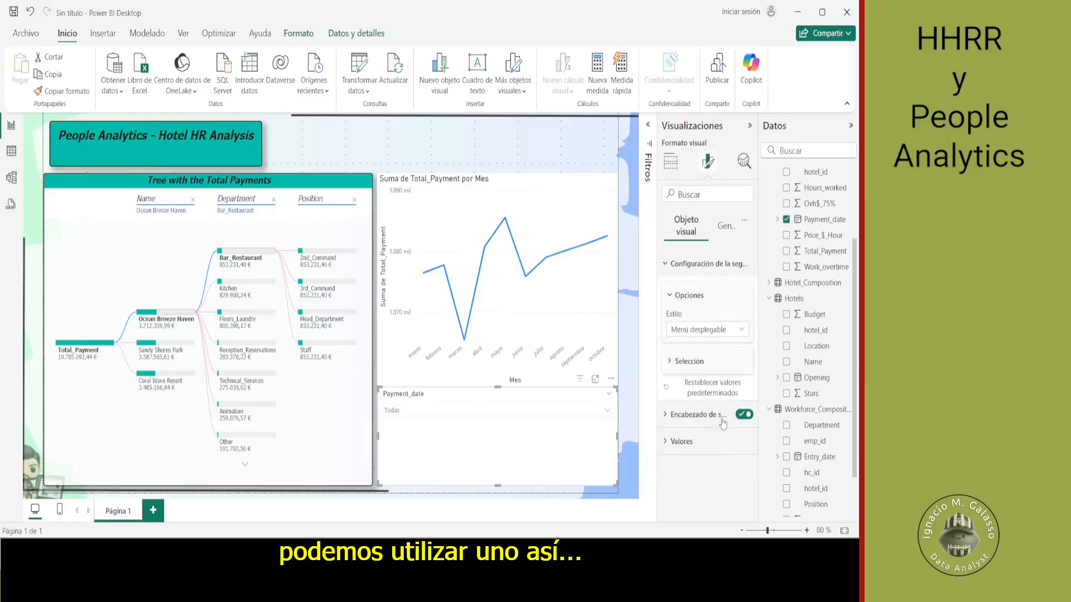
click(613, 413)
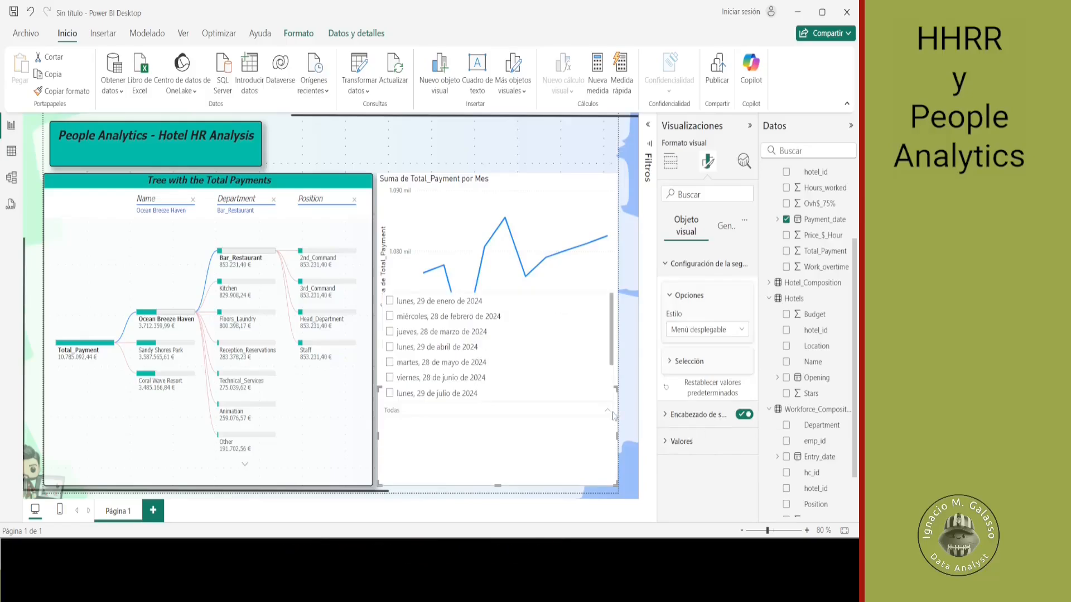
click(612, 414)
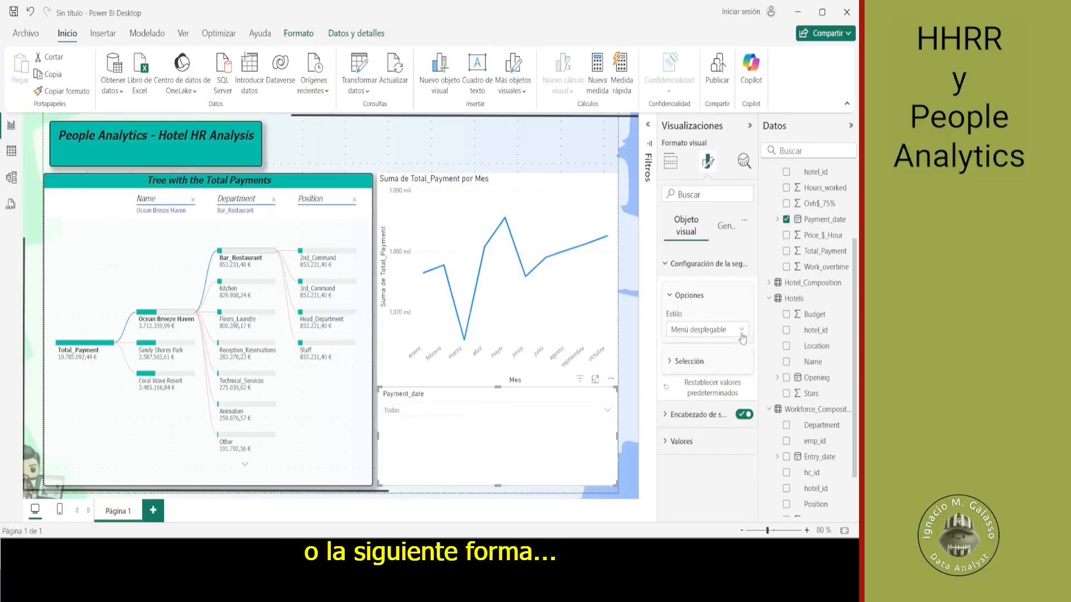
- Set the Payment_date slicer's style to Lista vertical and return to its field settings
click(742, 331)
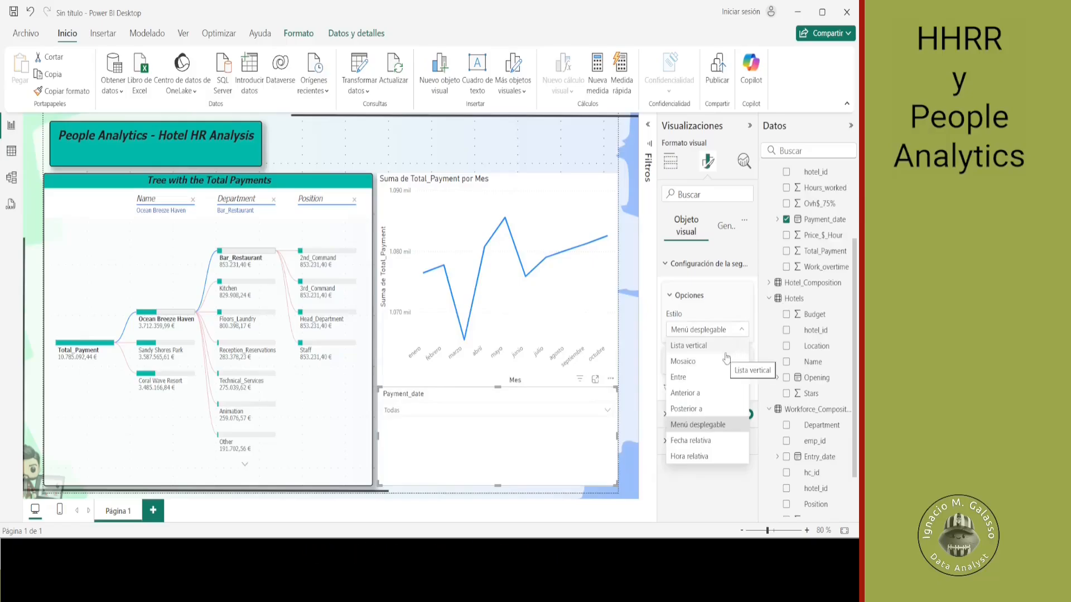
click(726, 350)
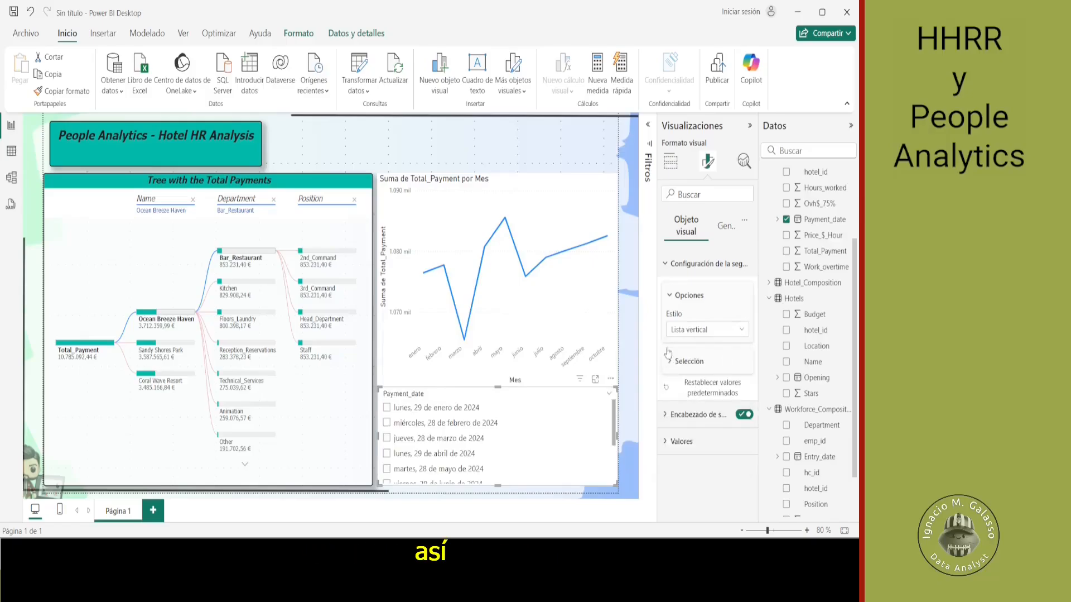
click(671, 161)
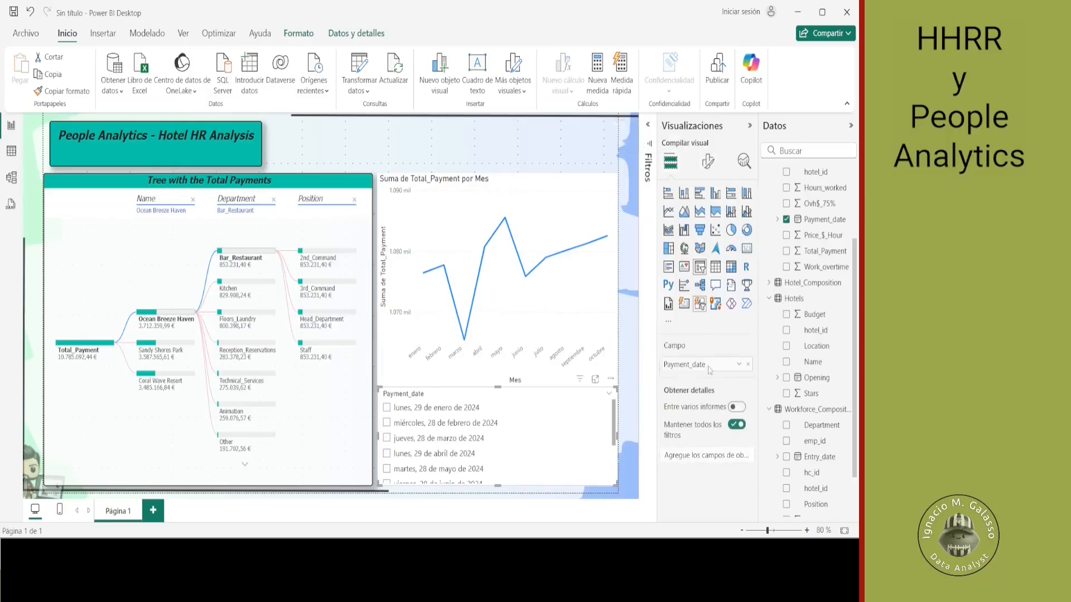
- Filter the report in turn by the 28 February, 28 March and 28 May 2024 payment dates, returning to 28 March
click(387, 422)
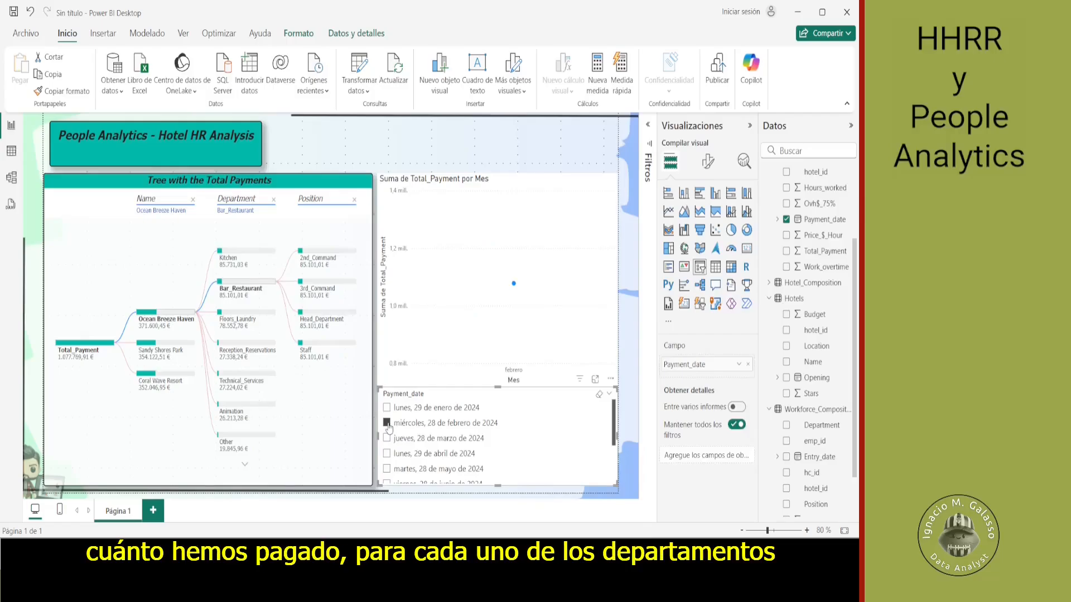
click(388, 438)
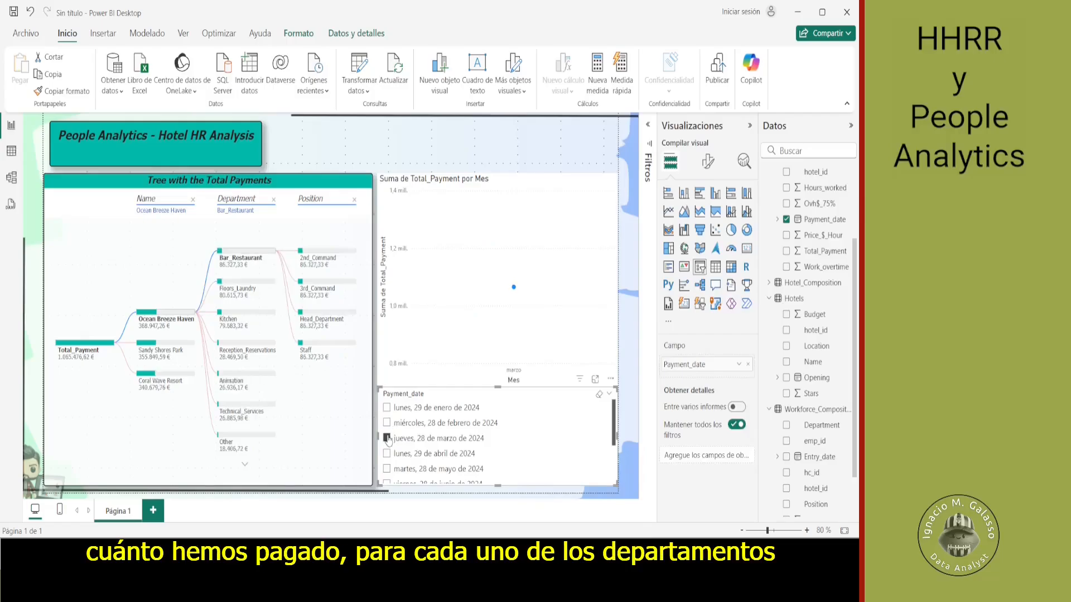
click(387, 468)
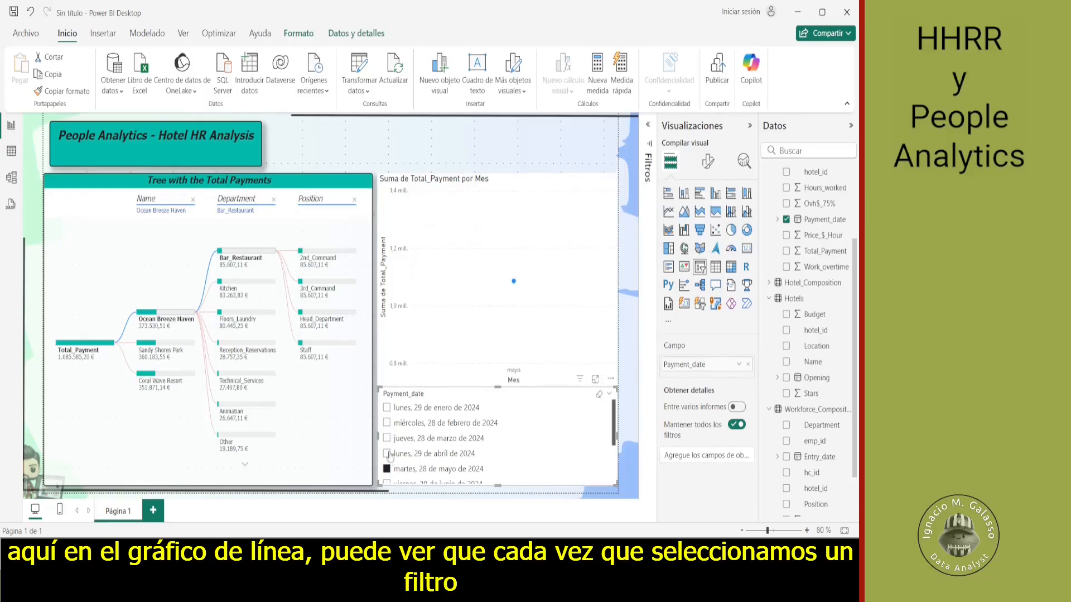
click(406, 441)
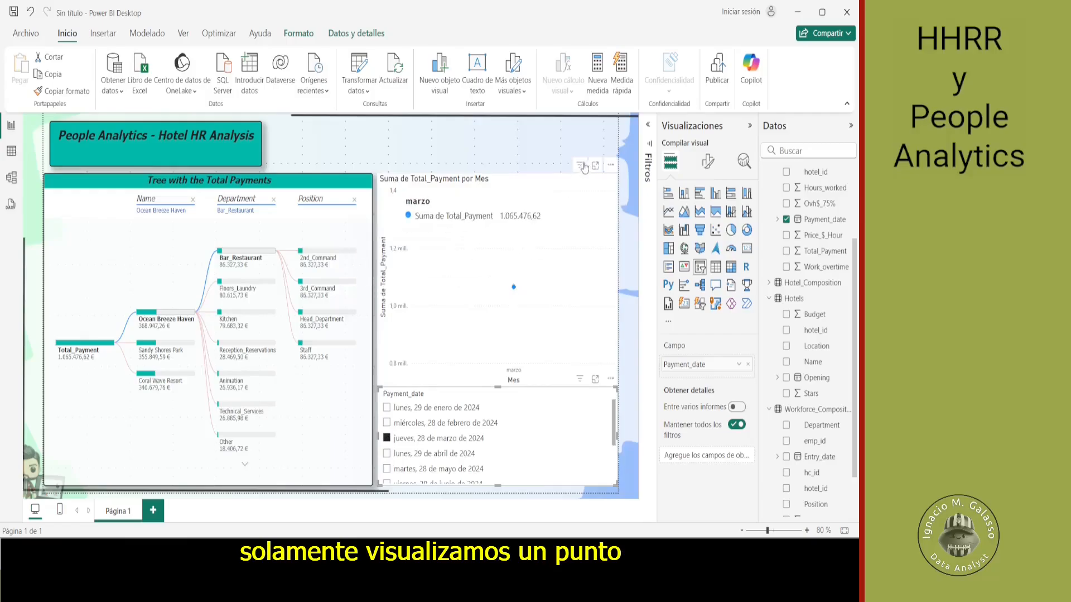
- Edit the Payment_date slicer's interactions so that it does not filter the line chart
click(549, 185)
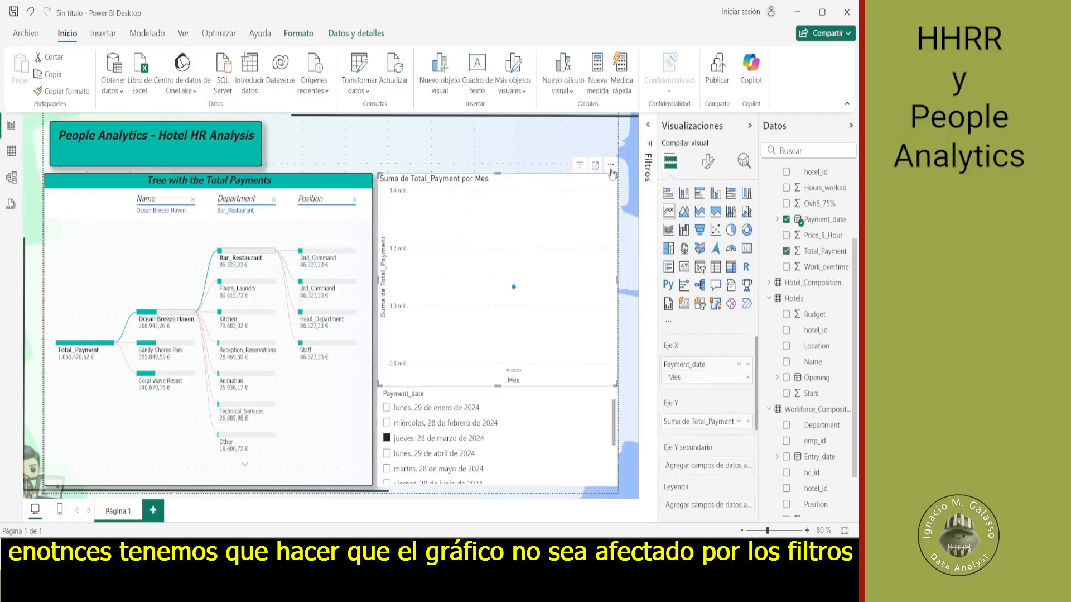
click(611, 165)
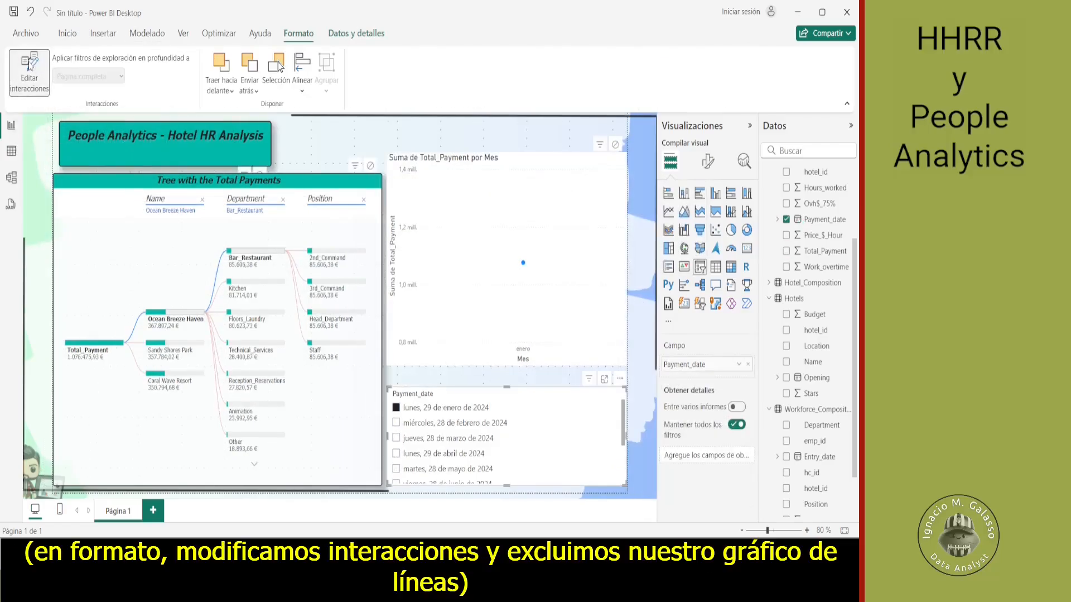
click(616, 146)
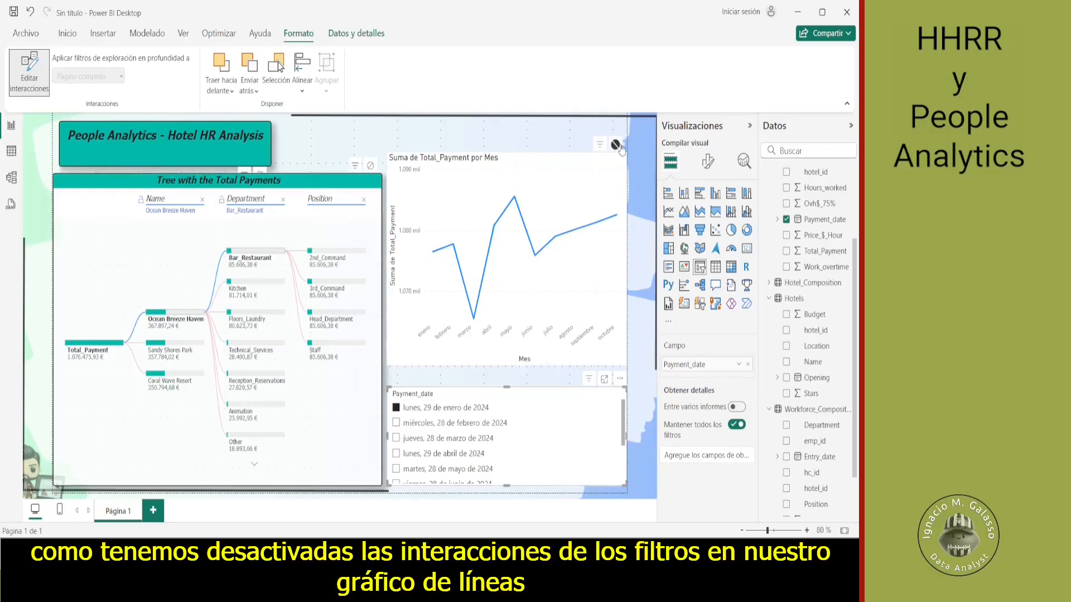
- Test the slicer with the 28 February and 28 March 2024 dates and compare the line chart with the decomposition tree
click(396, 424)
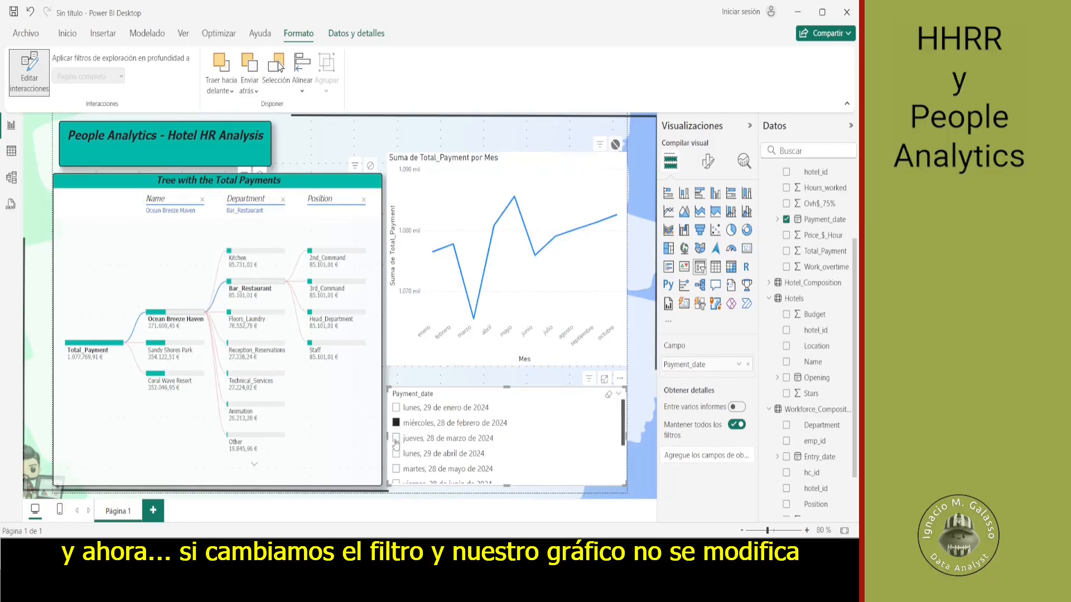
click(396, 439)
scroll(395, 441, down, 1)
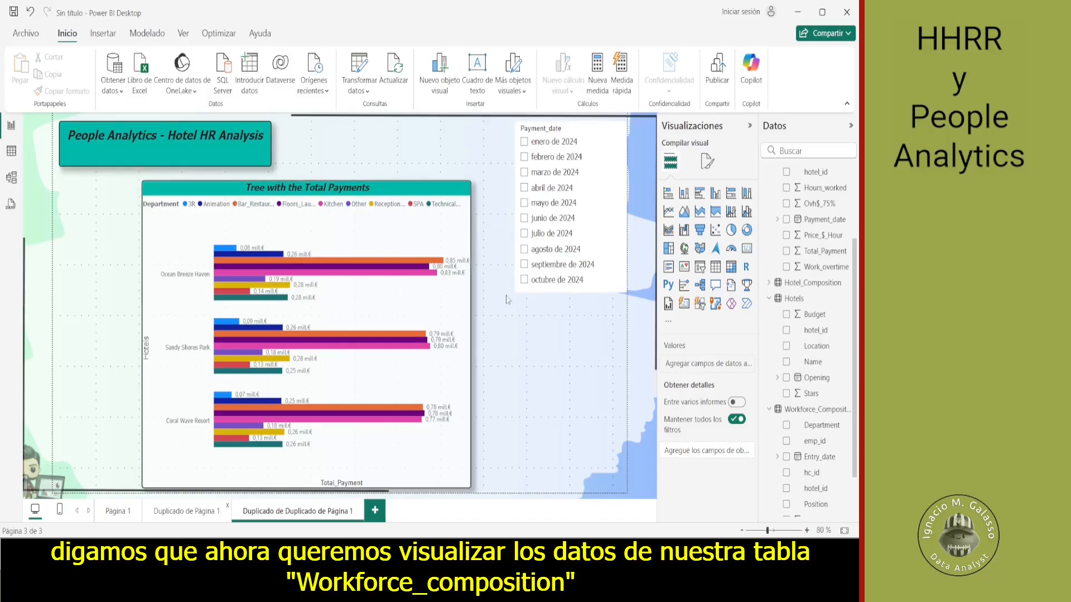
- Rename the page "Duplicado de Duplicado de Página 1" as "Workforce Composition"
double_click(317, 509)
key(shift+Left)
key(shift+Left)
key(shift+Left)
key(shift+Left)
key(shift+Left)
key(shift+Left)
key(shift+Left)
key(shift+Left)
key(shift+Left)
key(shift+Left)
key(shift+Left)
key(shift+Left)
key(shift+Left)
key(shift+Left)
key(shift+Left)
key(shift+Left)
key(shift+Left)
key(shift+Left)
key(shift+Left)
key(shift+Left)
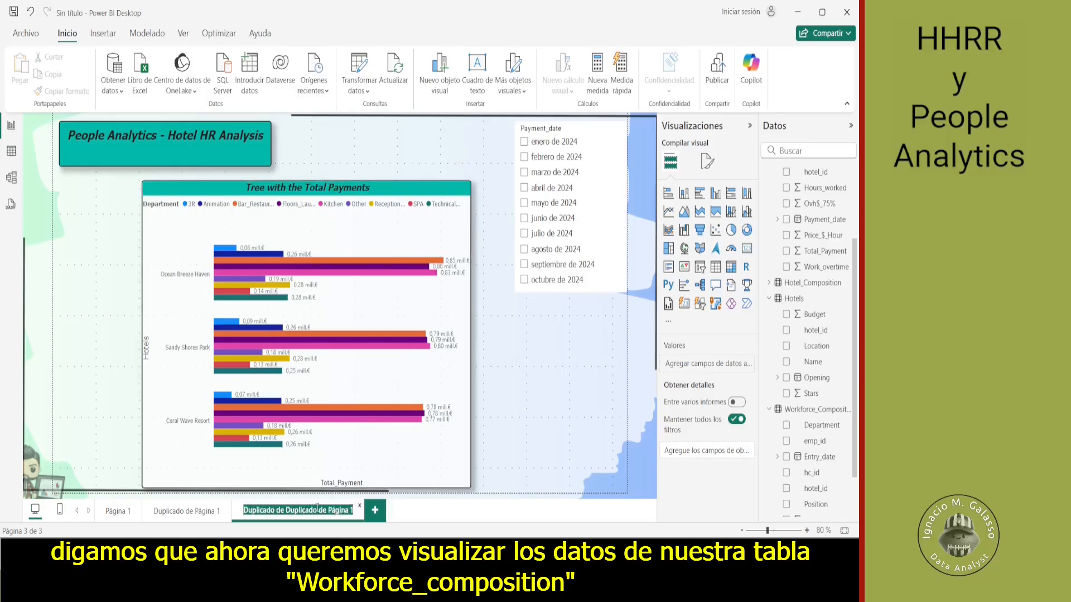
text(Wor)
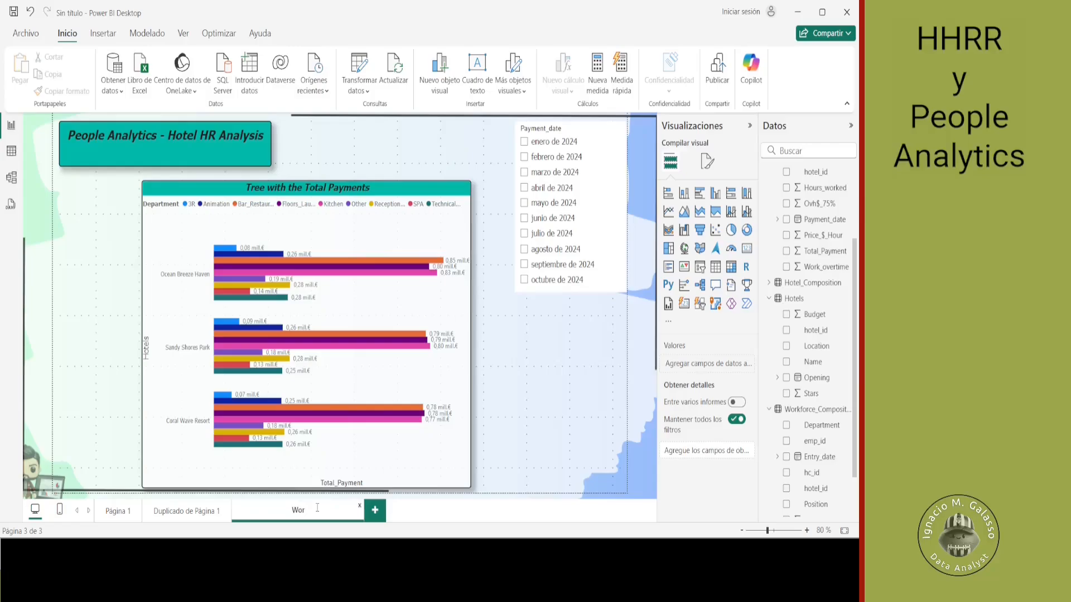
text(kforce)
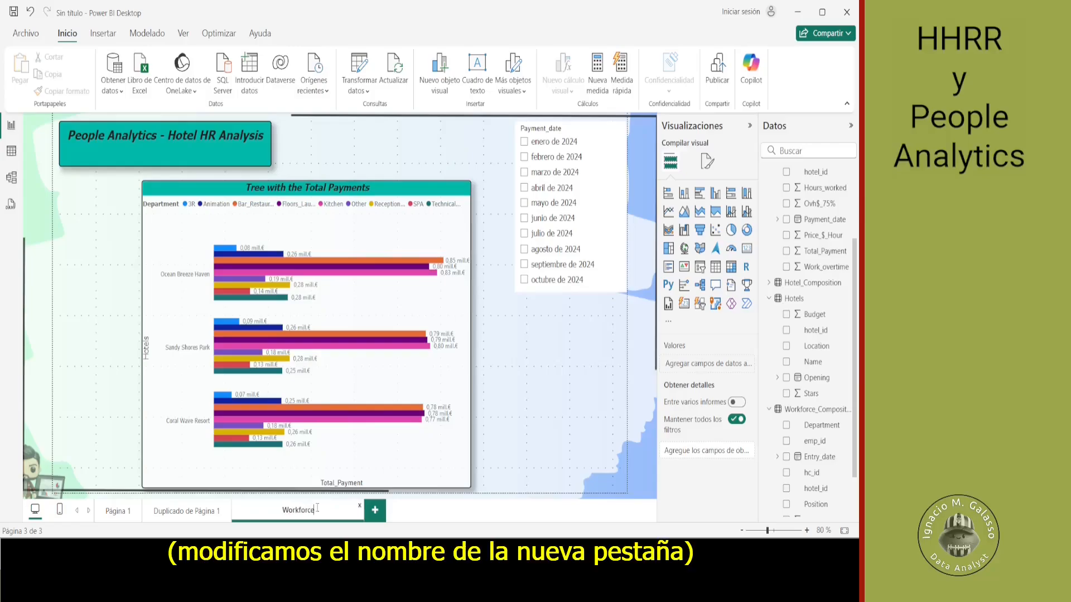
text( Composition)
key(Return)
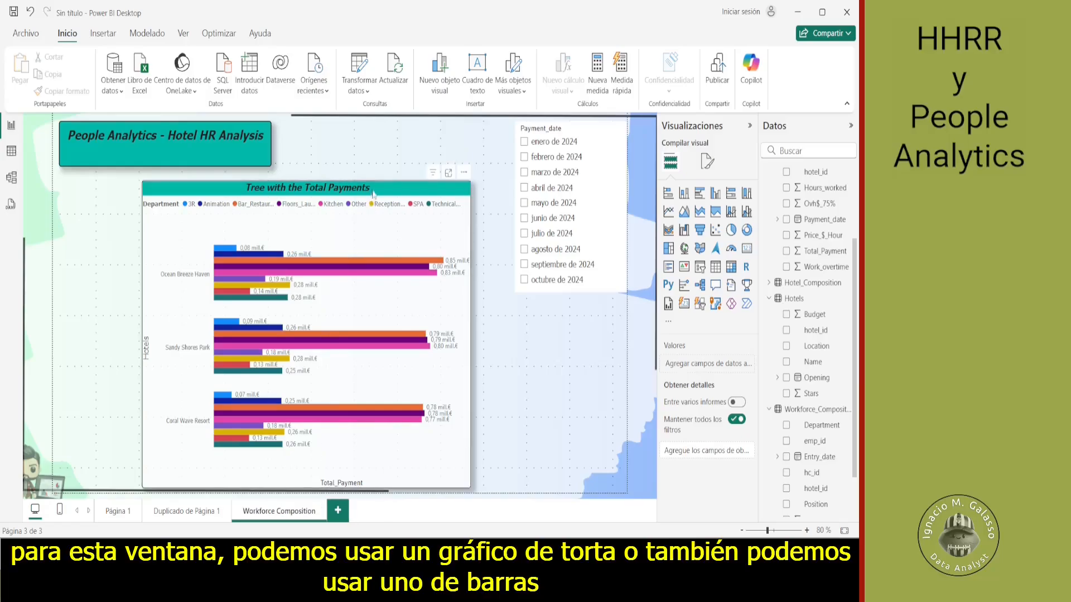
- Move the bar chart below the title box, convert it to a pie chart and remove Name from its legend
drag(371, 190, 289, 189)
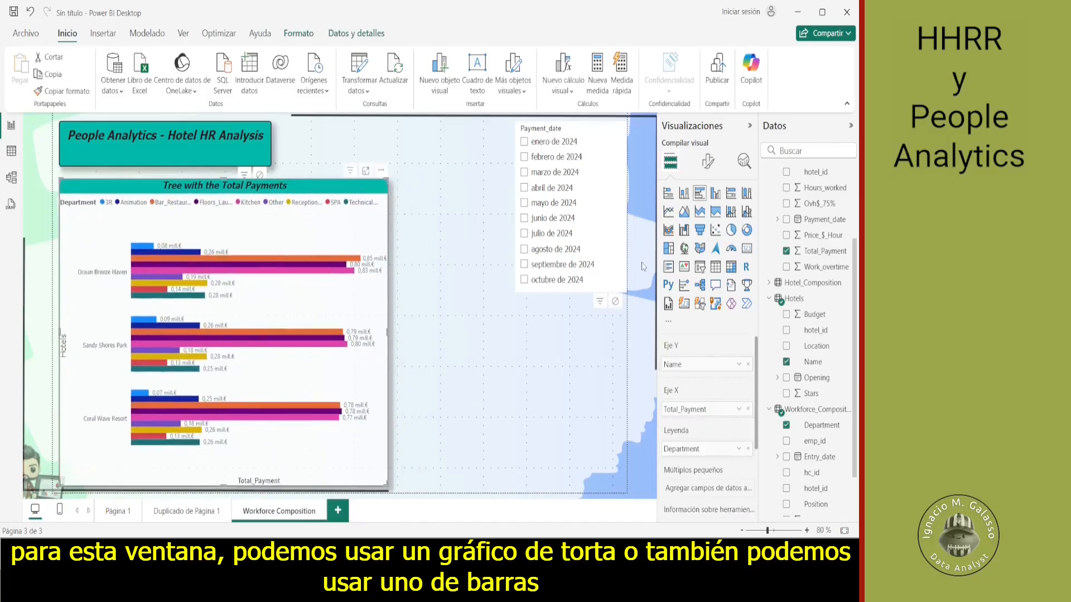
click(732, 230)
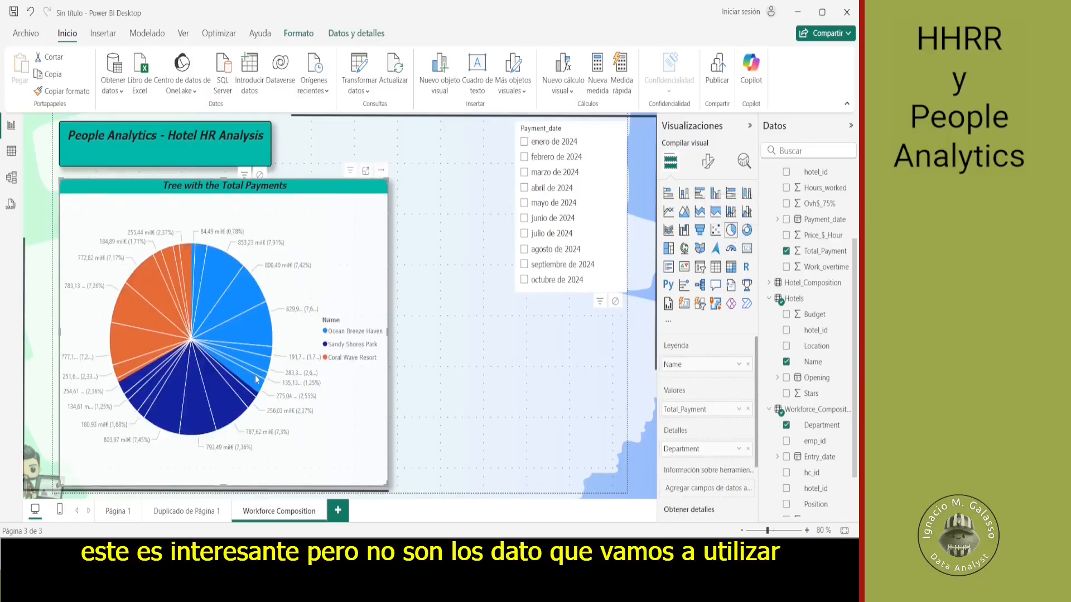
click(748, 364)
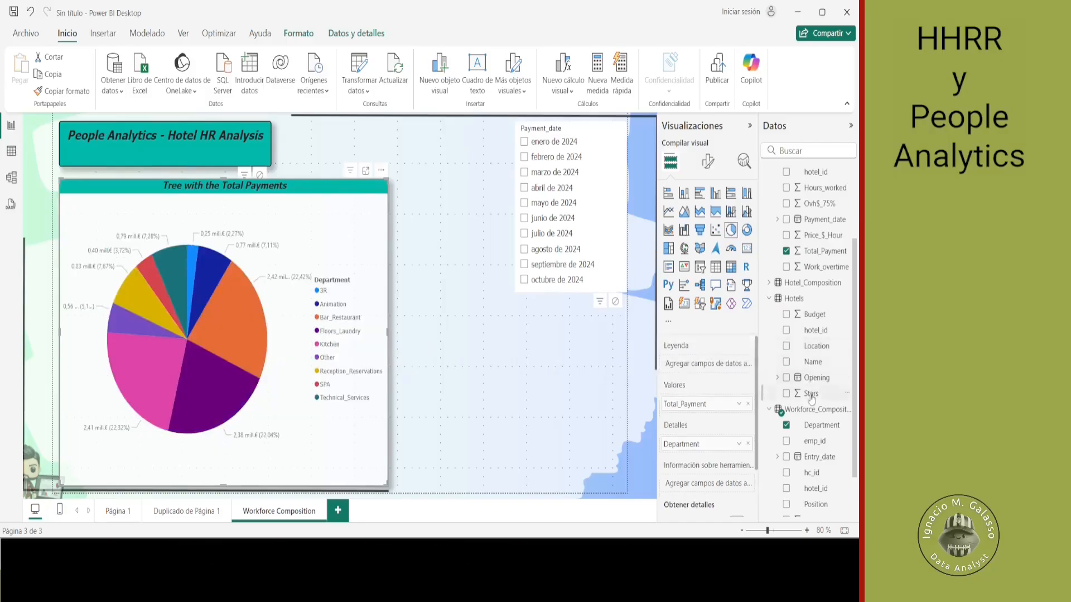
- Assign Gender from Employees as the pie chart's legend and emp_id as its values, removing Total_Payment and Department
scroll(819, 381, up, 3)
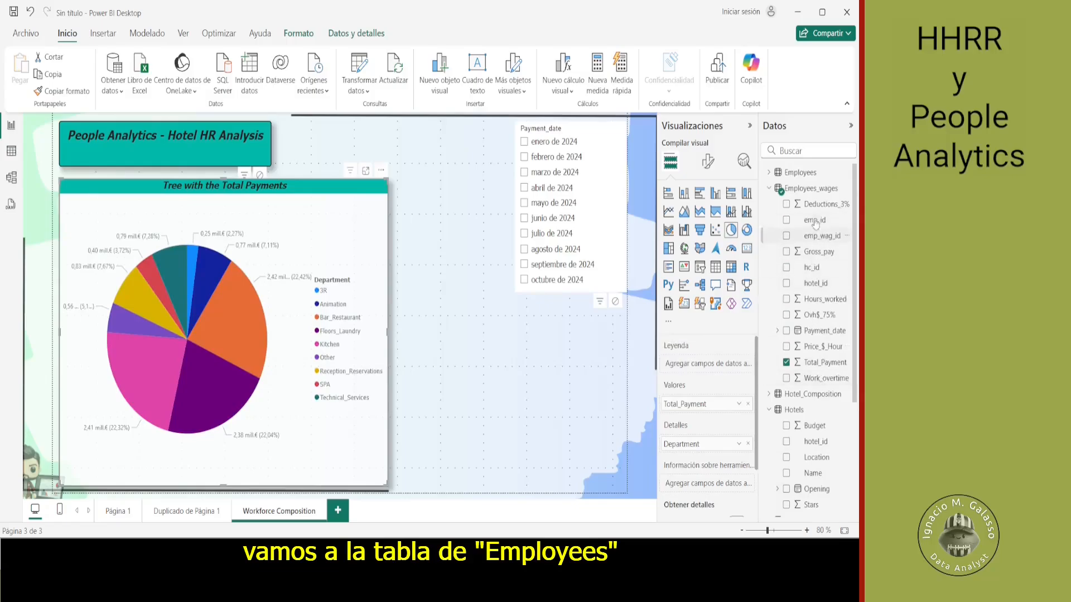
click(772, 172)
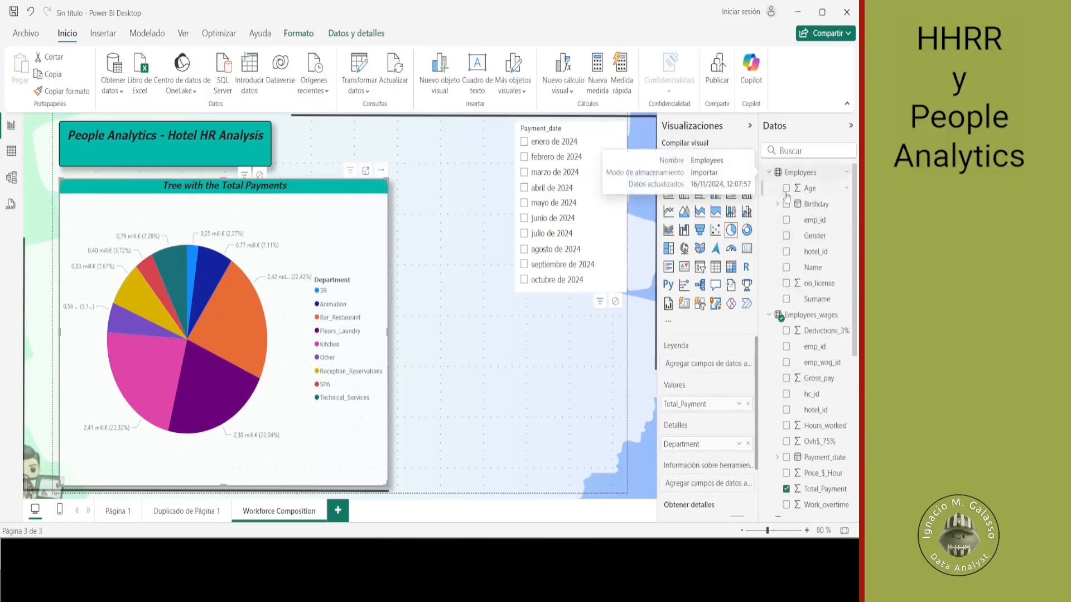
drag(816, 241, 713, 367)
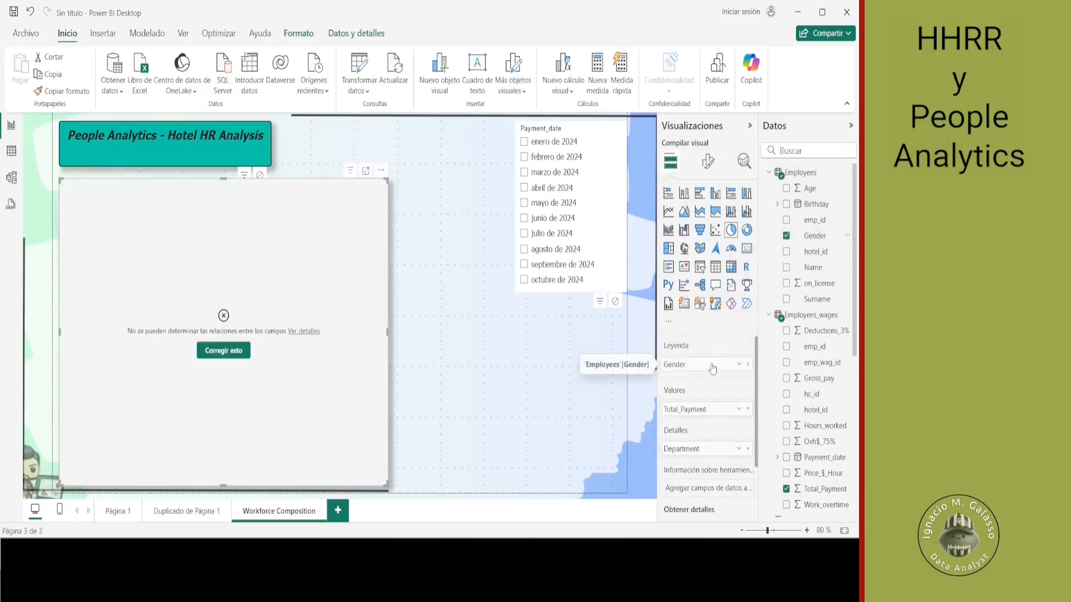
click(748, 410)
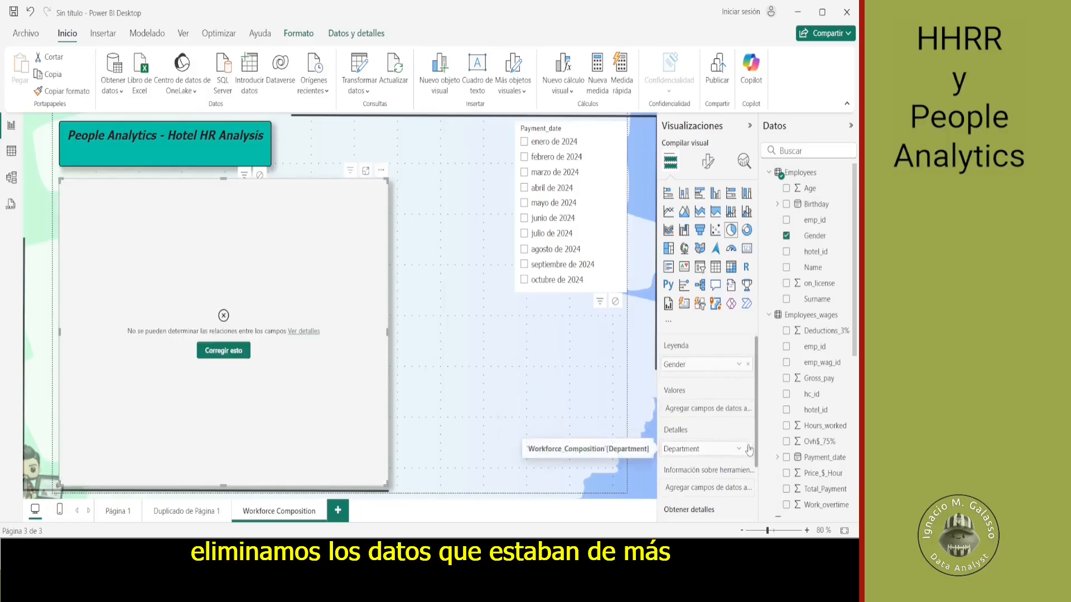
click(749, 448)
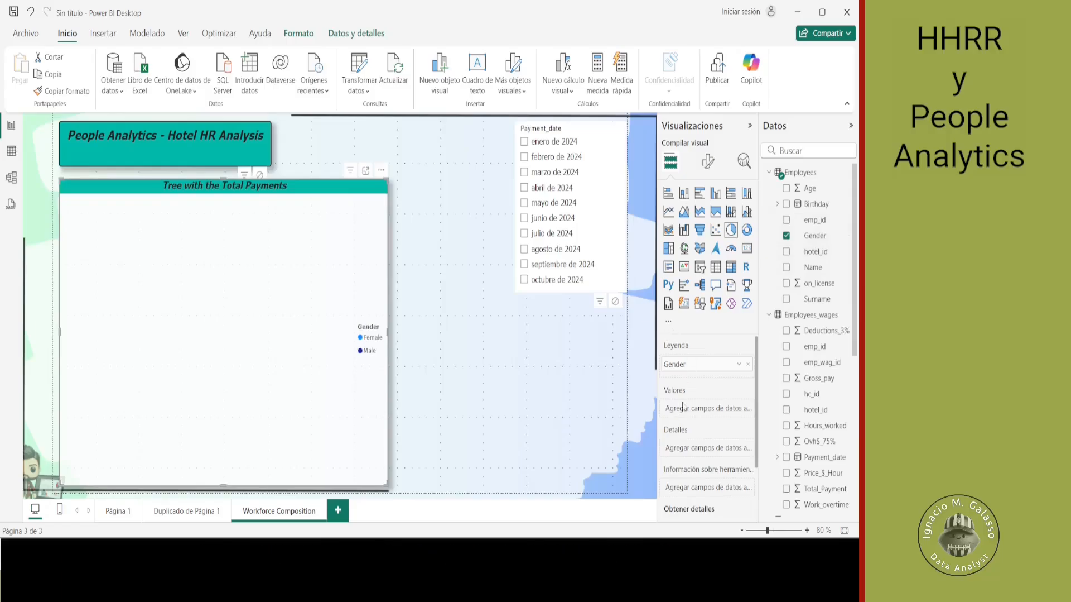
drag(813, 221, 715, 417)
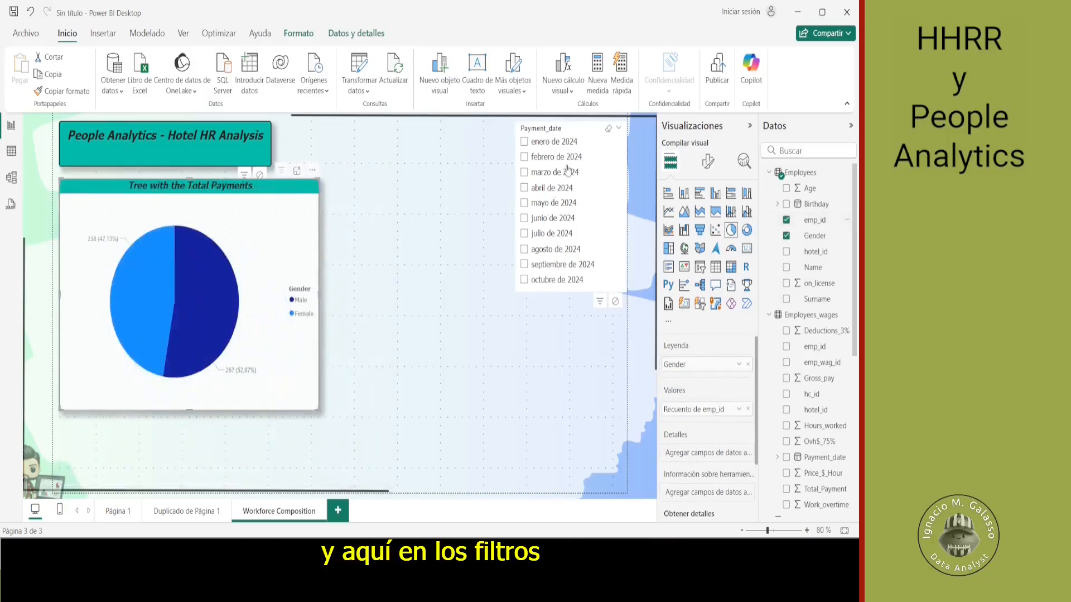
- Replace the Payment_date field in the slicer with Name from the Hotels table
click(581, 130)
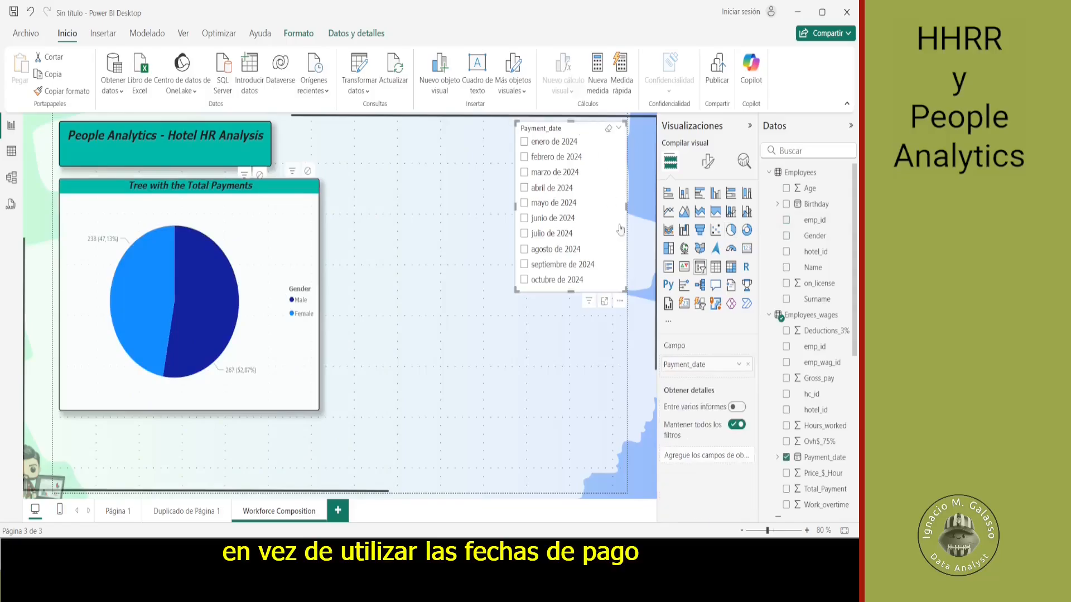
click(748, 365)
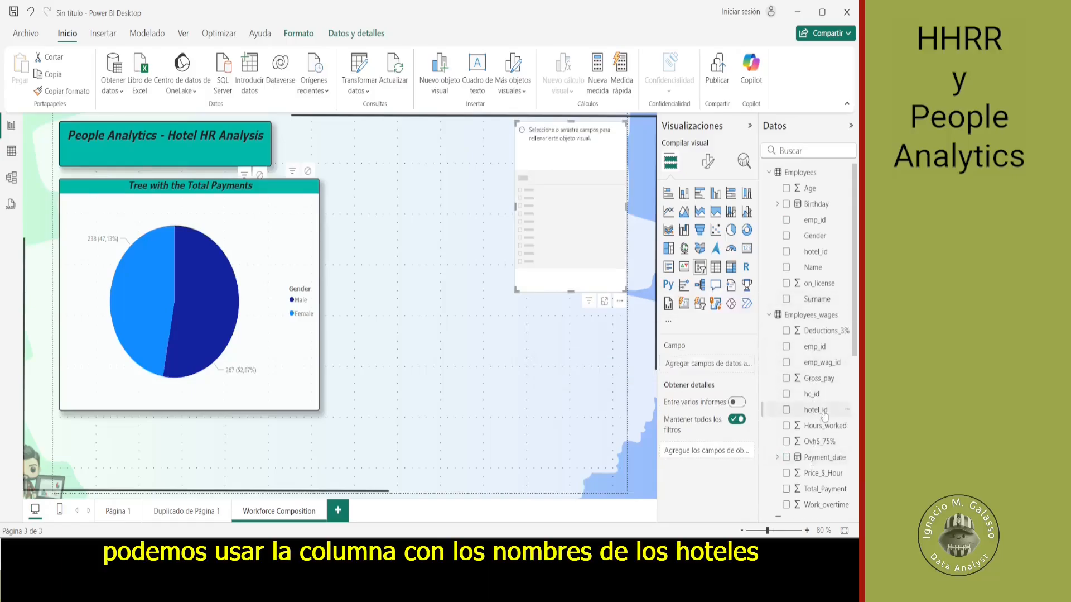
scroll(825, 416, down, 3)
scroll(824, 416, down, 3)
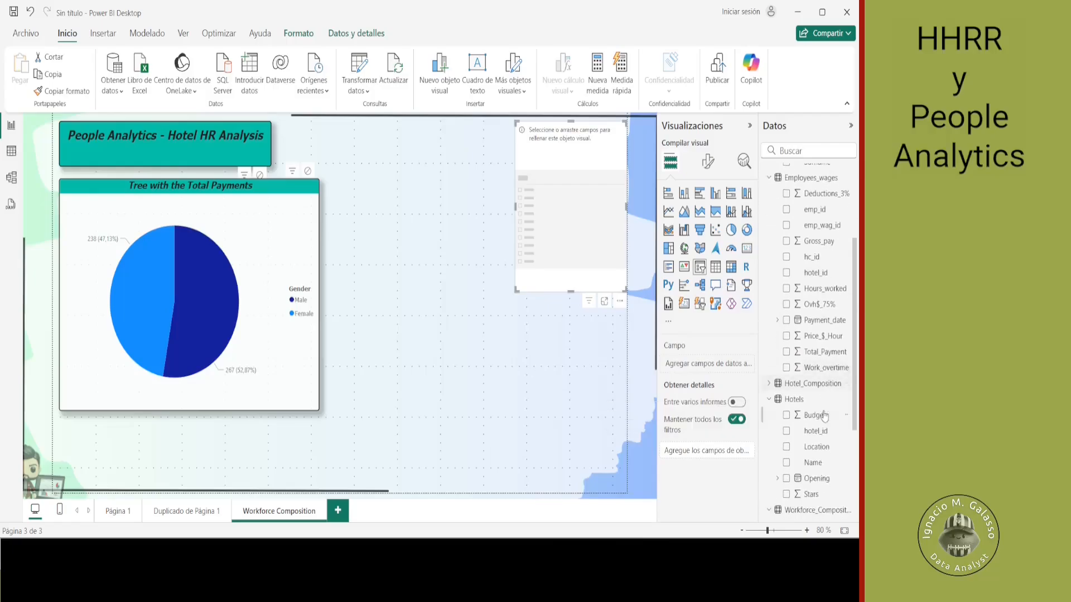
drag(814, 465, 706, 363)
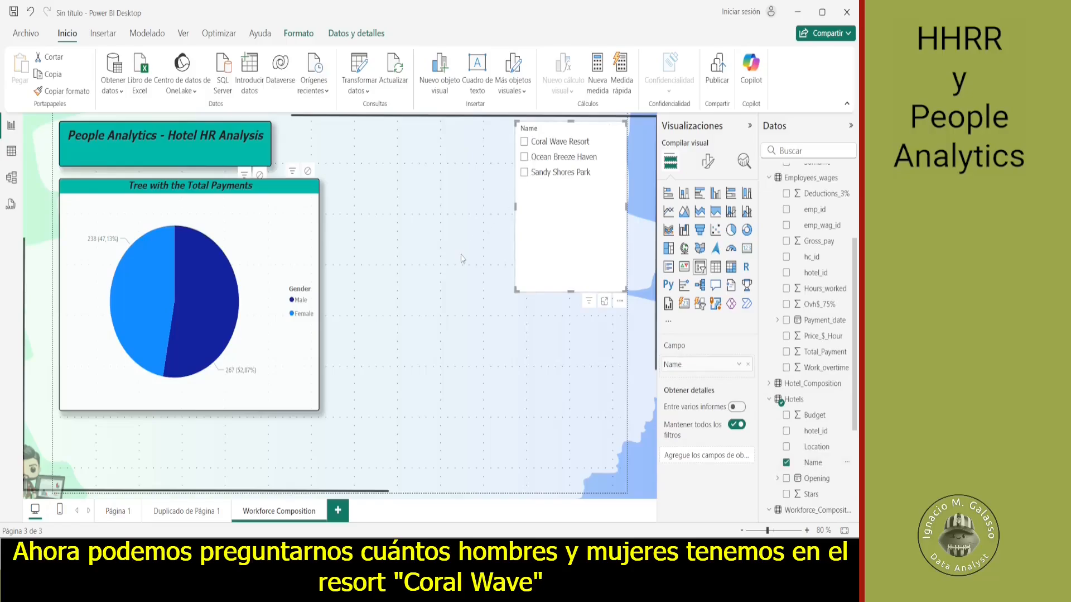
- Filter the gender pie chart in turn by Coral Wave Resort, Ocean Breeze Haven and Sandy Shores Park
click(528, 146)
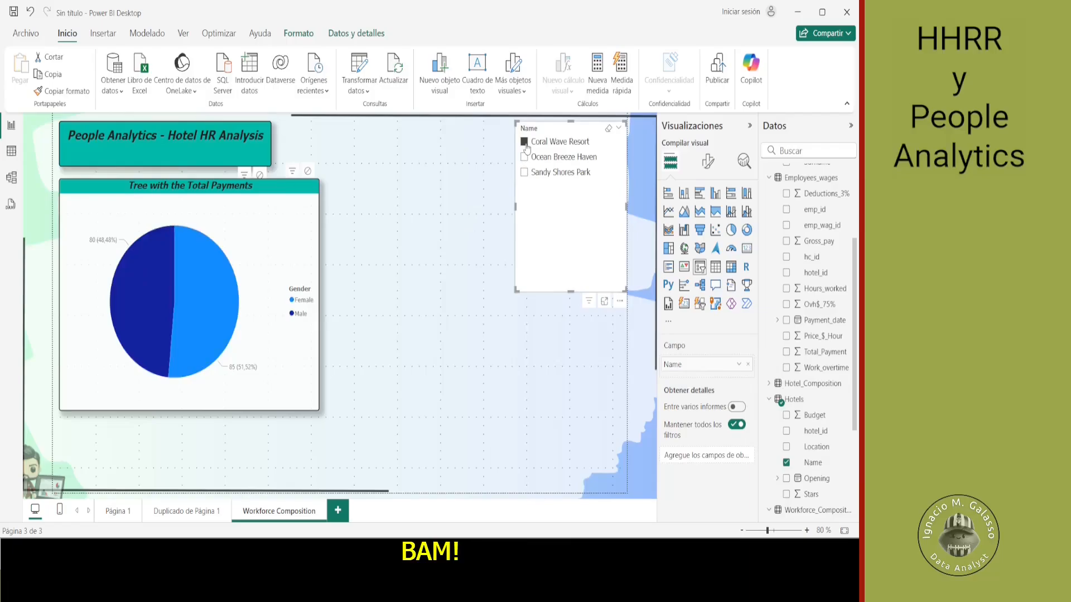
click(525, 157)
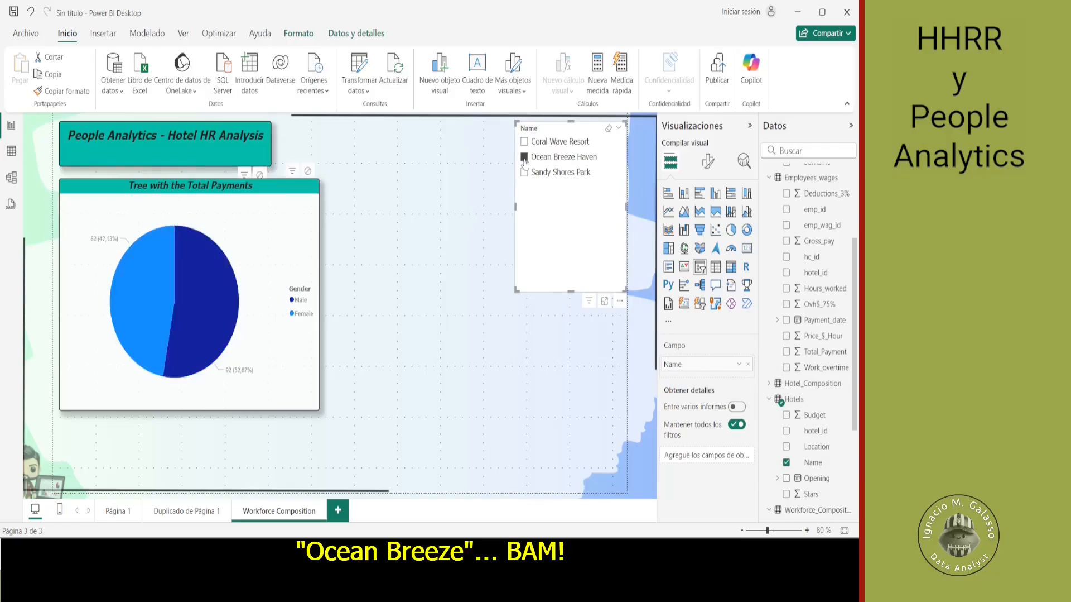
click(524, 173)
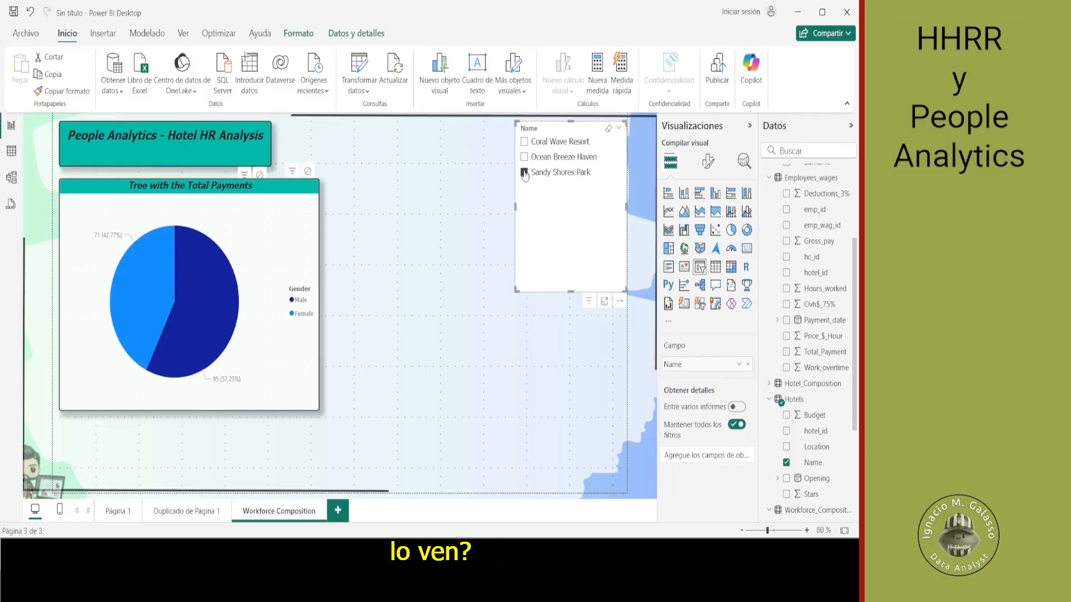
- Narrow the pie chart to the title box's width and add a separate, empty stacked column chart to the page
click(186, 274)
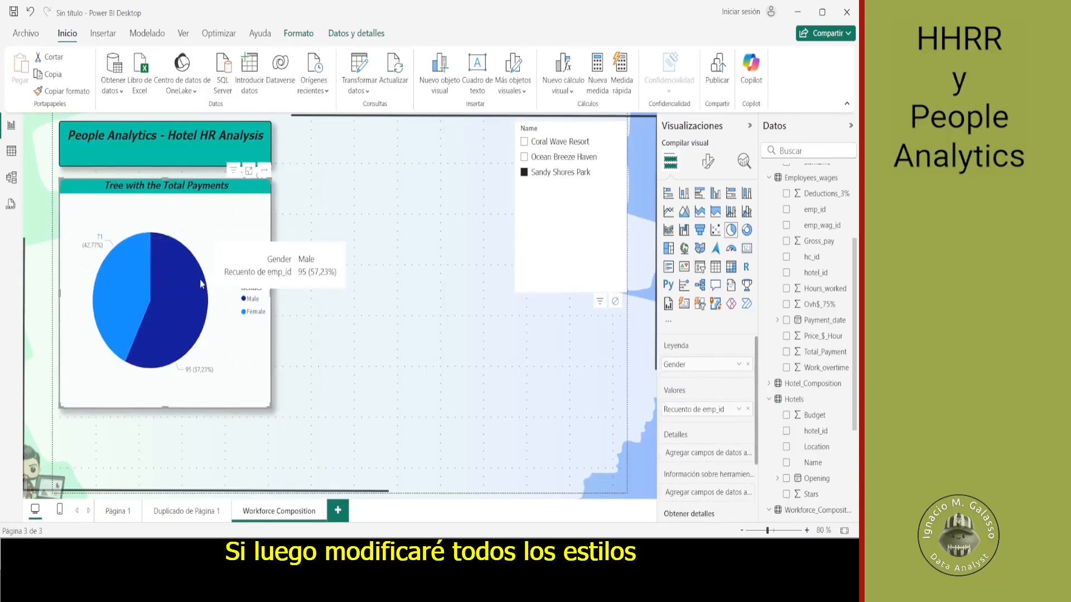
click(307, 225)
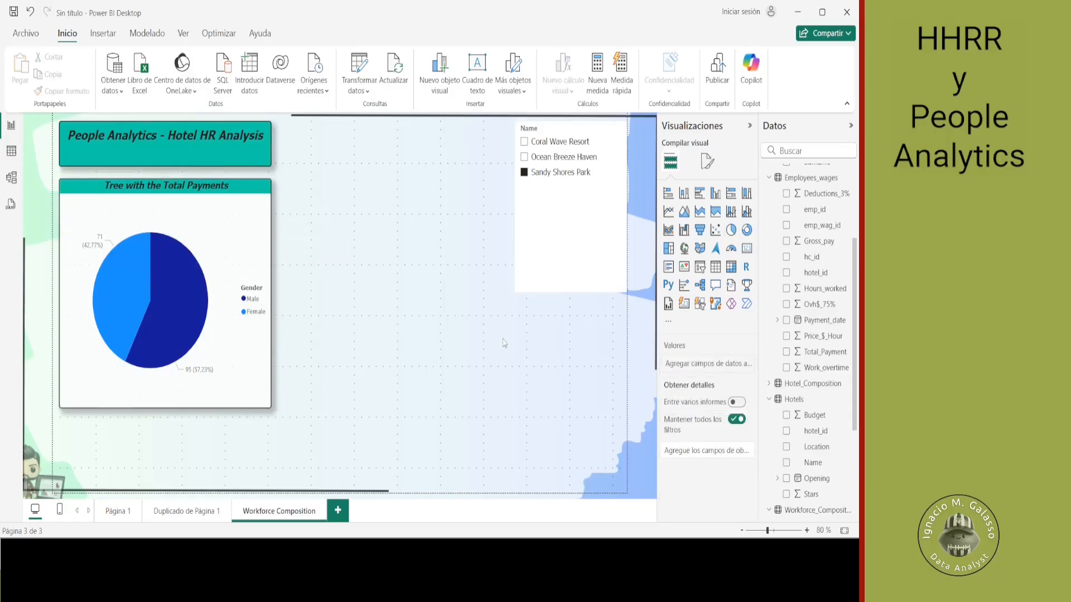
click(685, 193)
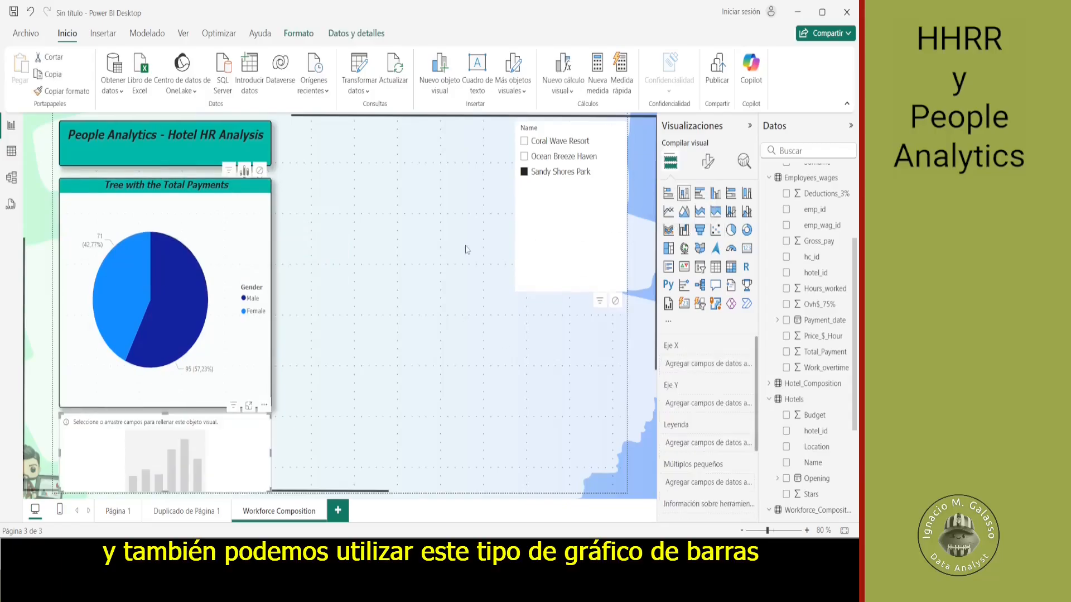
- Move the empty stacked column chart into the free space beside the pie chart and increase its height
drag(192, 432, 419, 202)
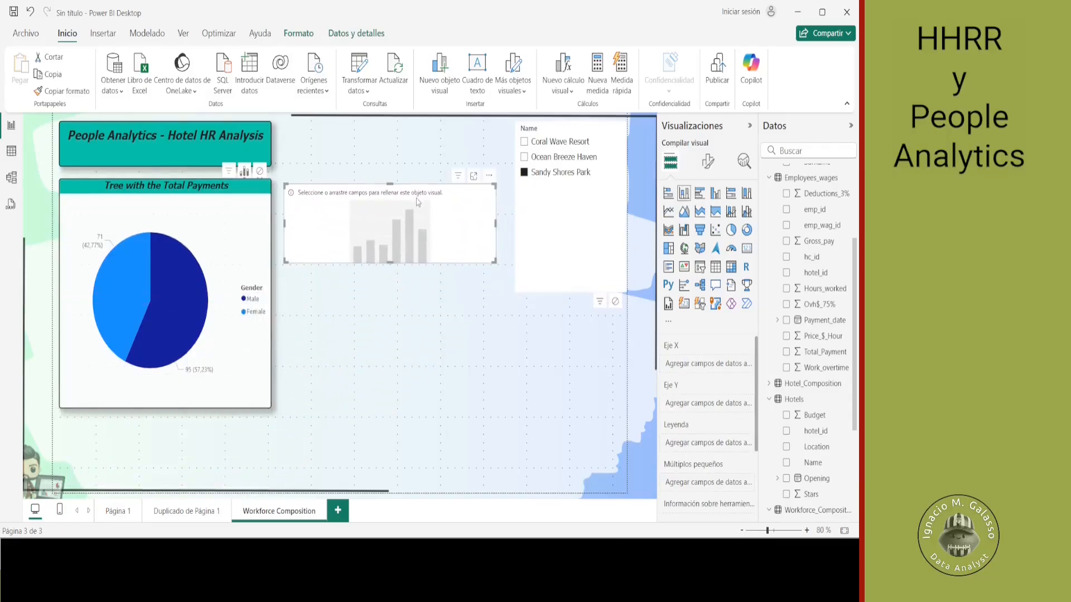
drag(495, 261, 495, 336)
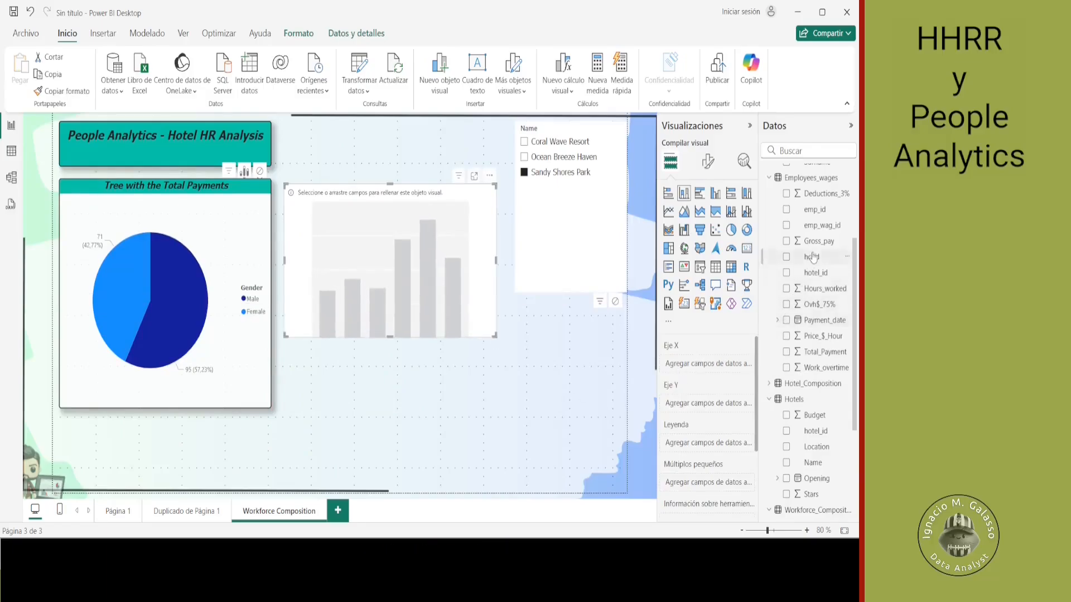
- Assign Name from Hotels to the column chart's X axis, emp_id from Employees to its Y axis, and Gender to its legend
drag(813, 453, 724, 368)
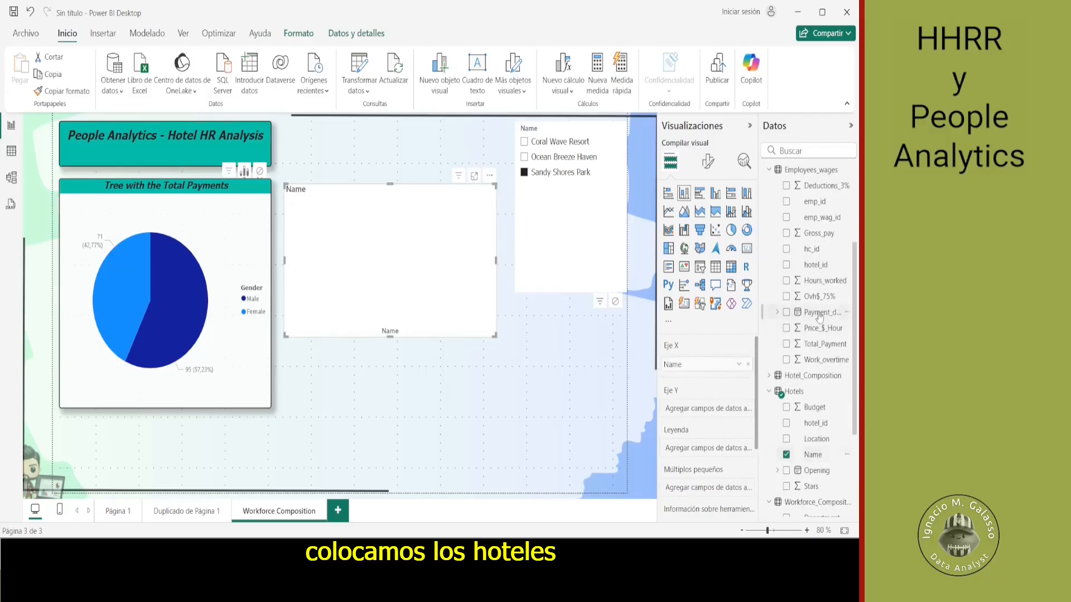
scroll(818, 228, up, 5)
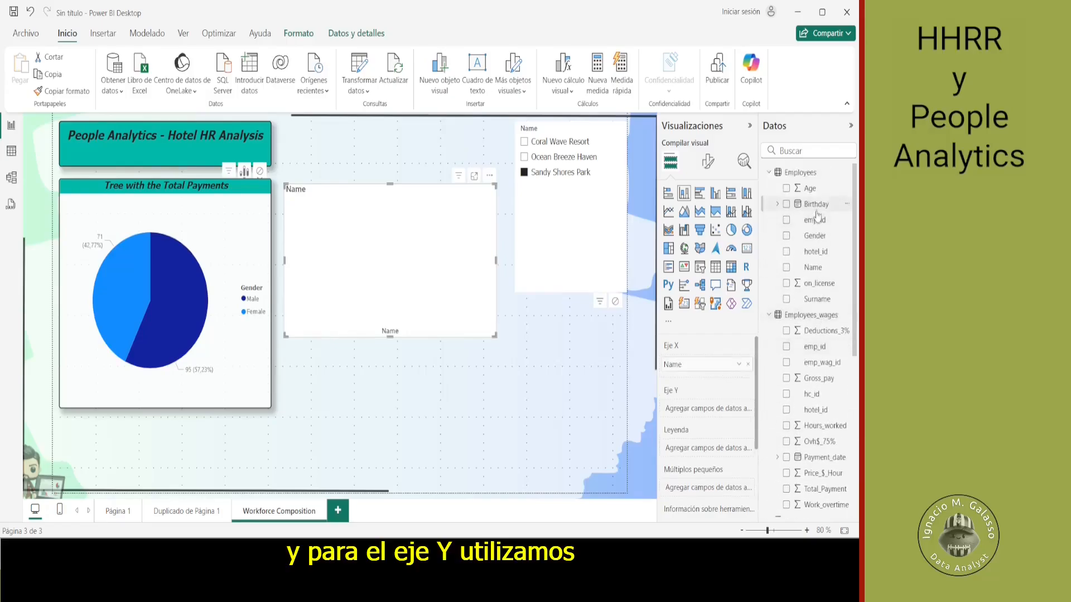
drag(818, 217, 718, 406)
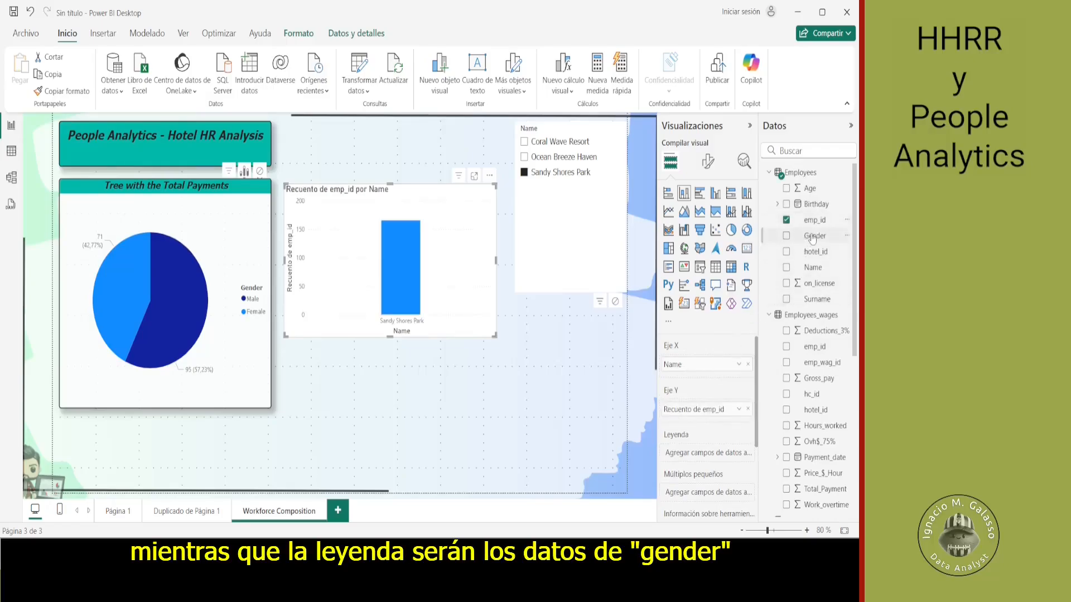
drag(812, 235, 710, 450)
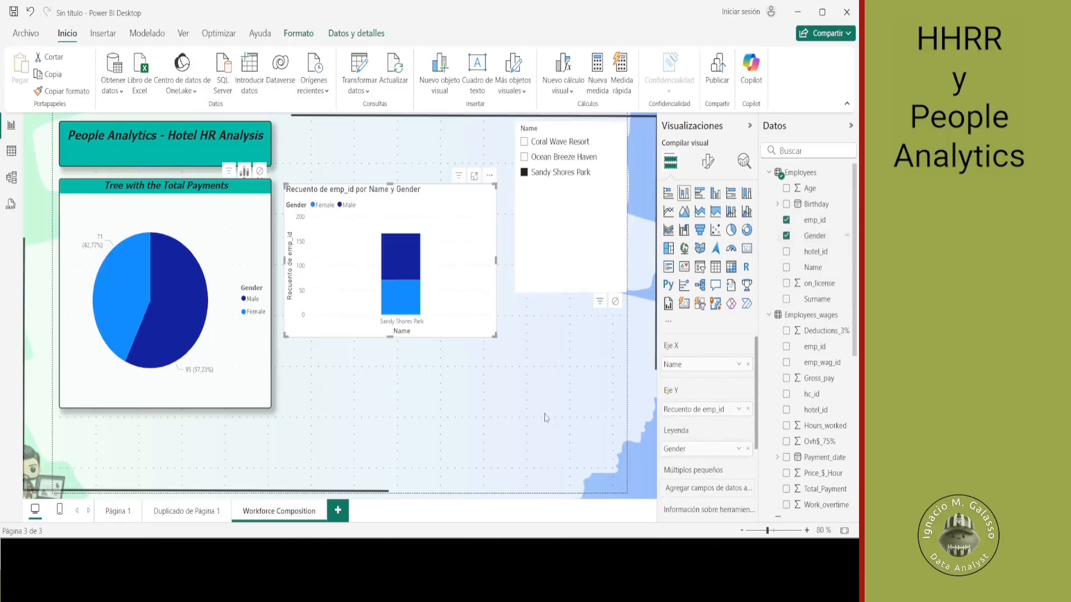
- Clear the Sandy Shores Park filter and shift the column chart slightly lower on the page
click(525, 172)
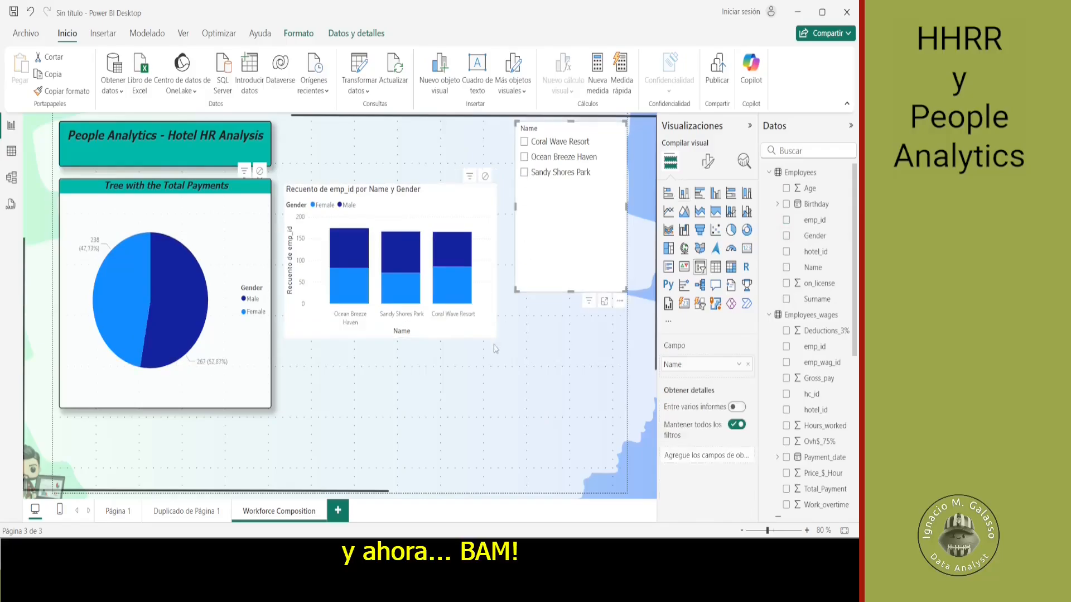
drag(420, 202, 424, 250)
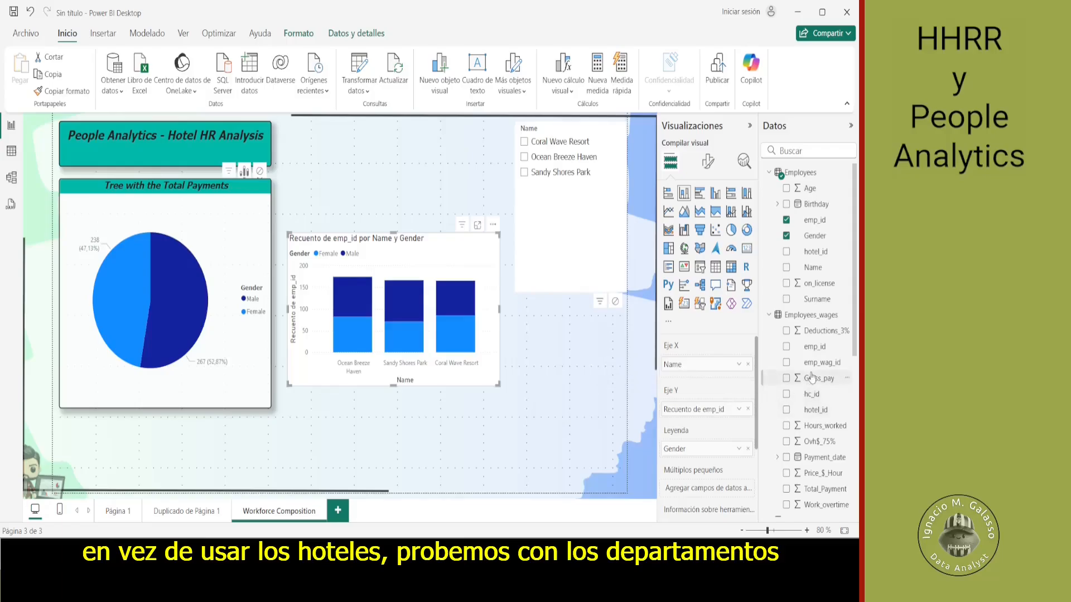
- Replace Name with Department from Workforce_Composition on the column chart's X axis
scroll(812, 378, down, 5)
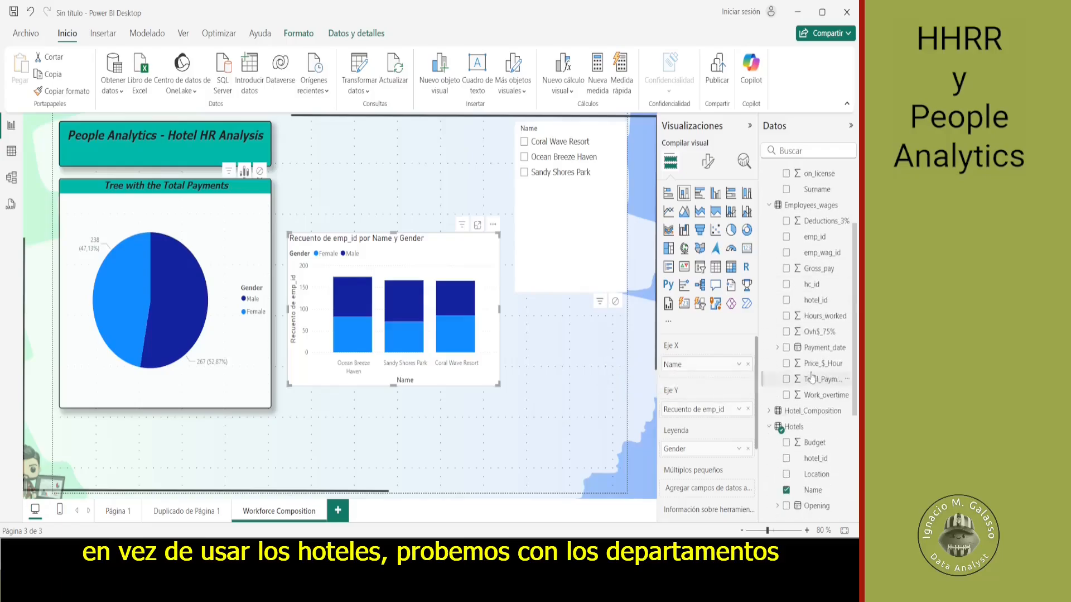
scroll(812, 378, down, 2)
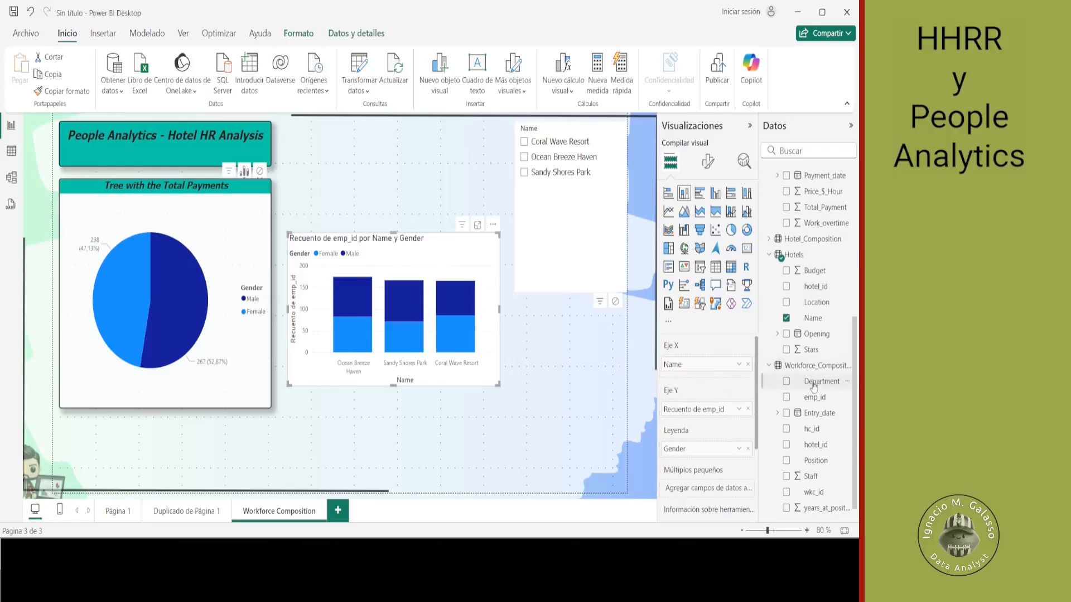
drag(816, 381, 707, 374)
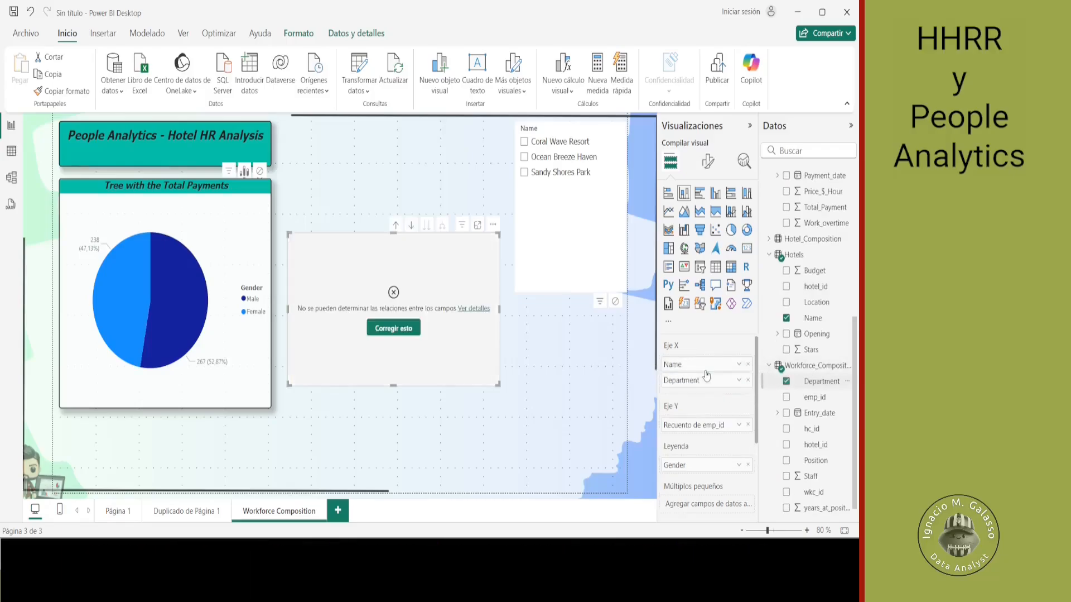
click(748, 363)
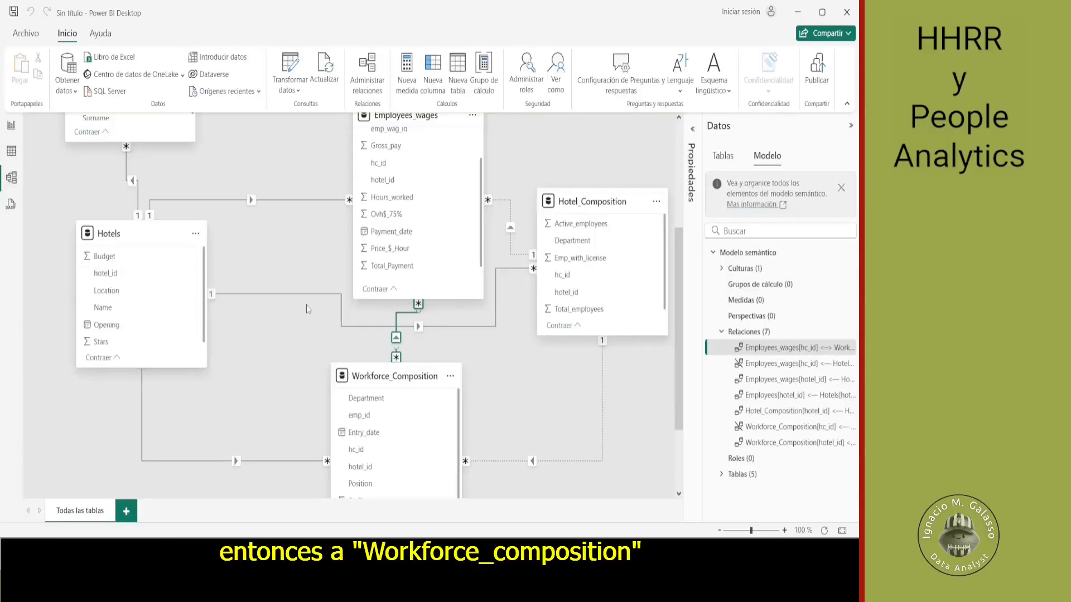
- In the data model, begin a relationship from Workforce_Composition to Employees, matching emp_id in both tables
scroll(308, 309, up, 2)
scroll(308, 309, up, 6)
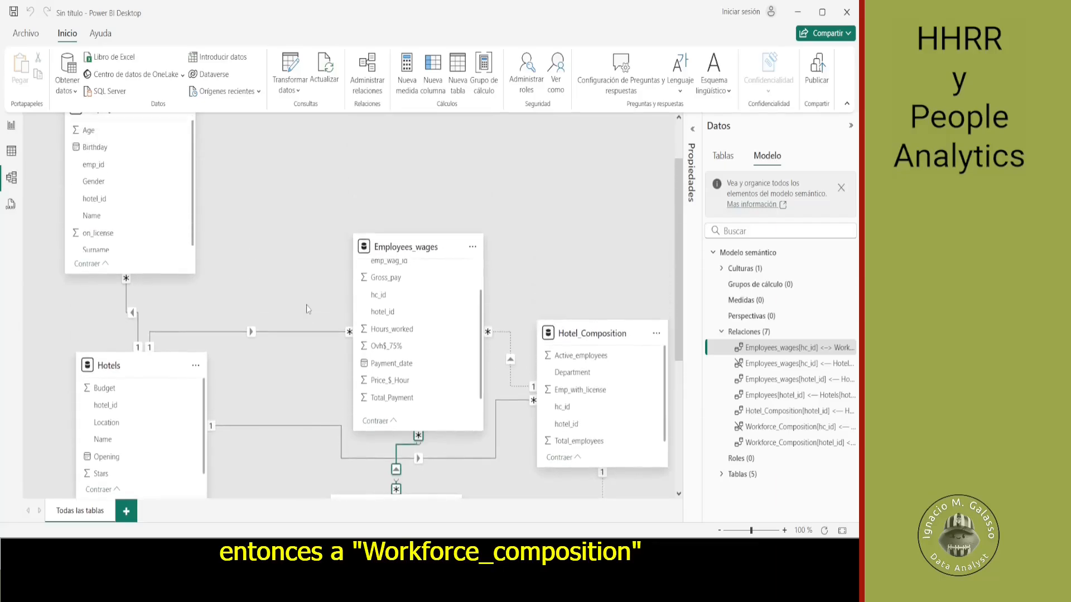
scroll(308, 308, down, 7)
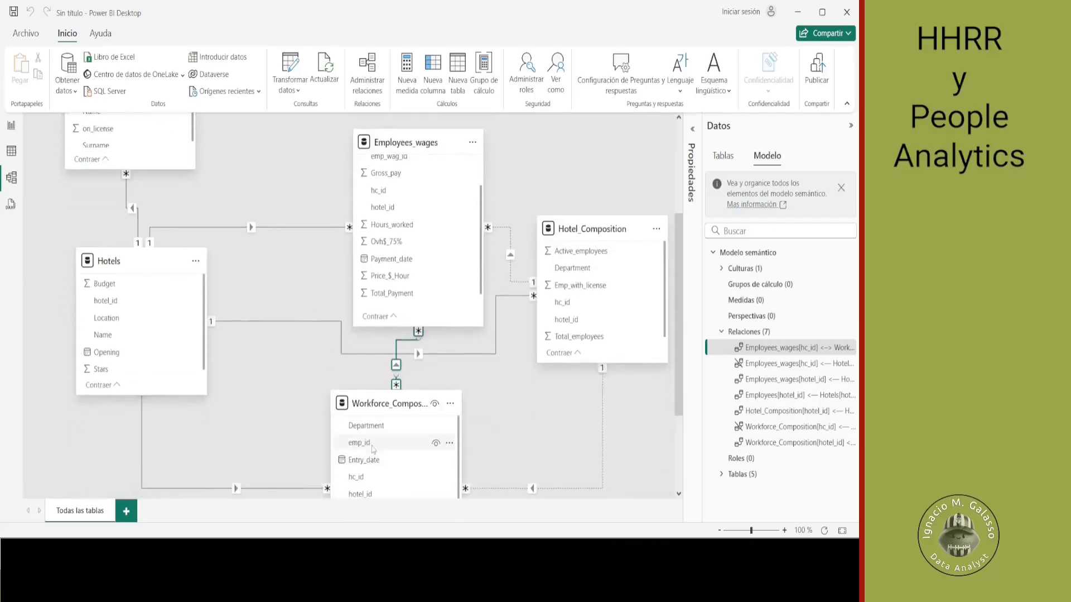
drag(366, 442, 121, 129)
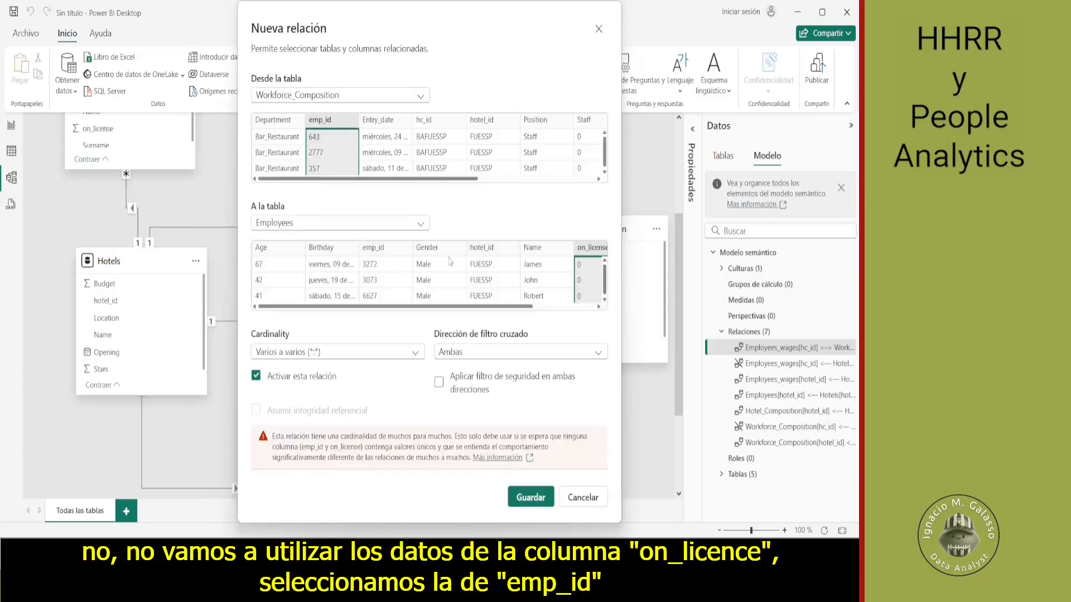
click(385, 251)
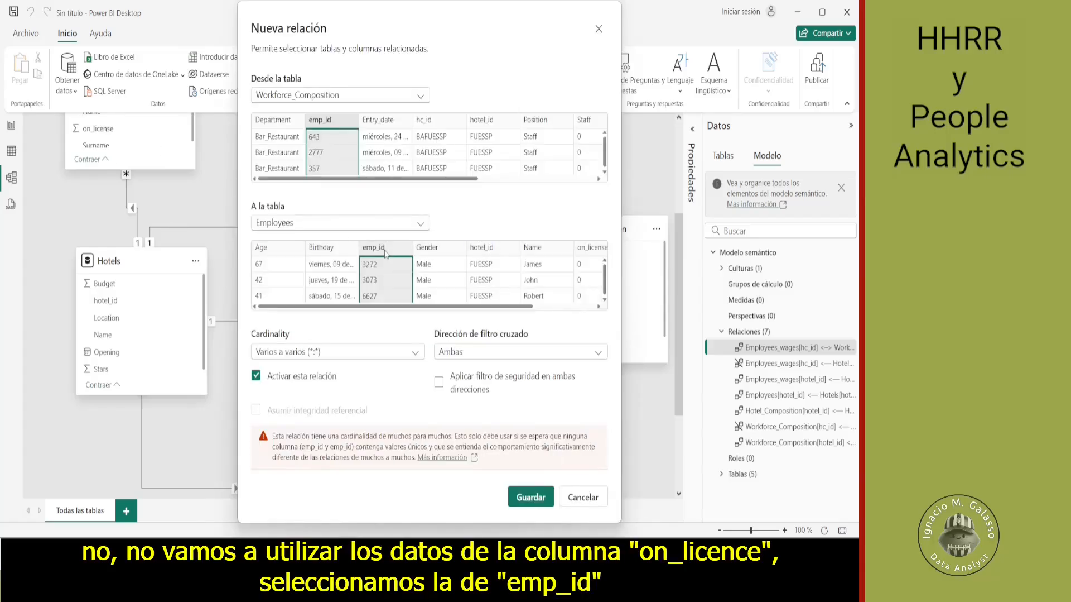
- Try a one-to-many cardinality with a single cross-filter direction for the relationship, and restore many-to-many
click(598, 354)
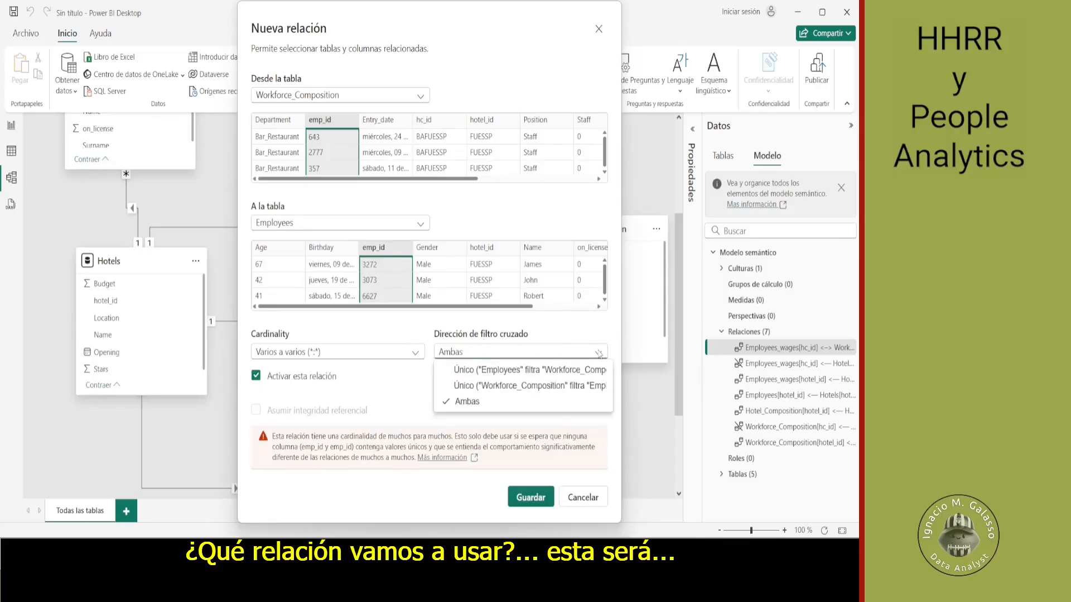
click(578, 387)
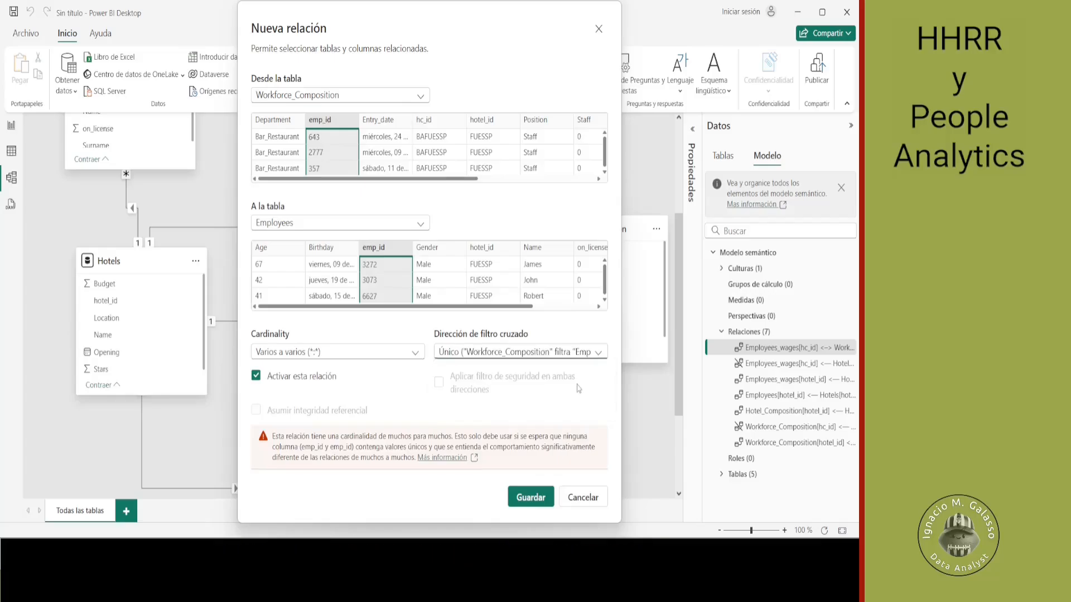
click(418, 355)
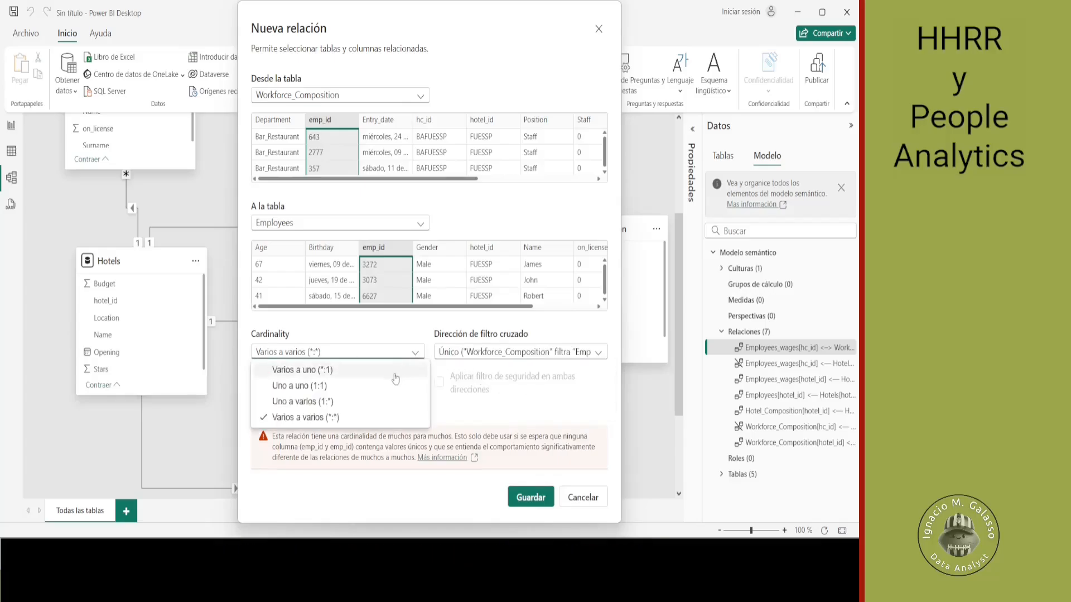
click(390, 401)
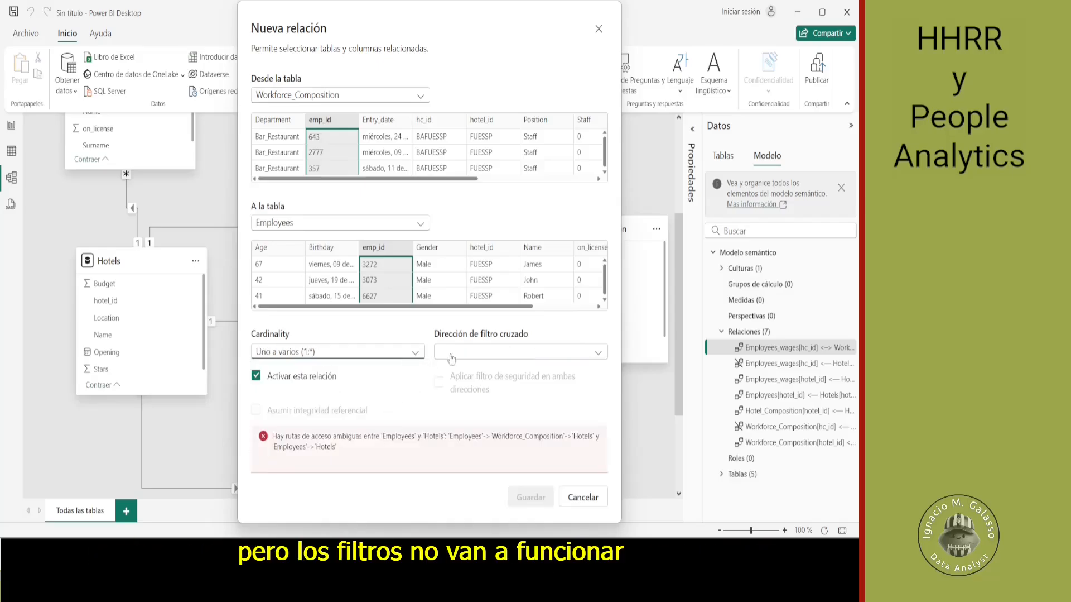
click(470, 356)
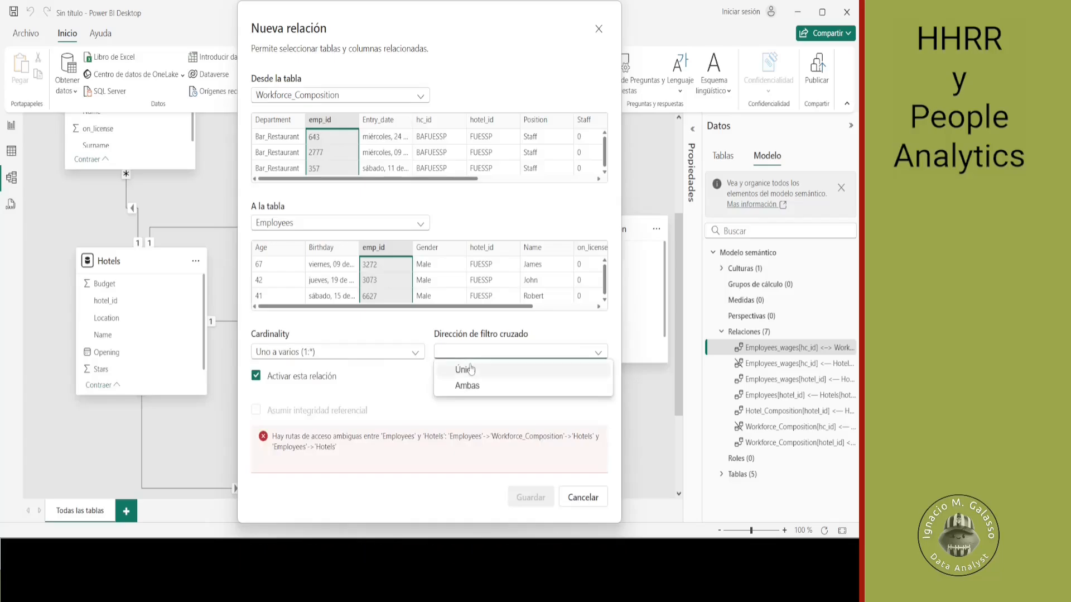
click(472, 368)
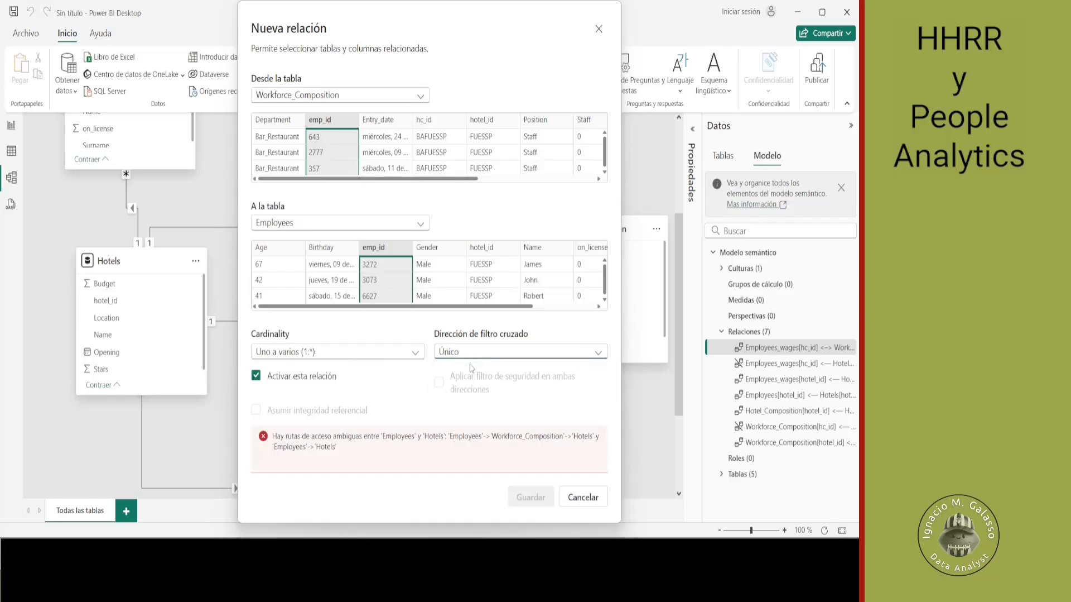
click(414, 354)
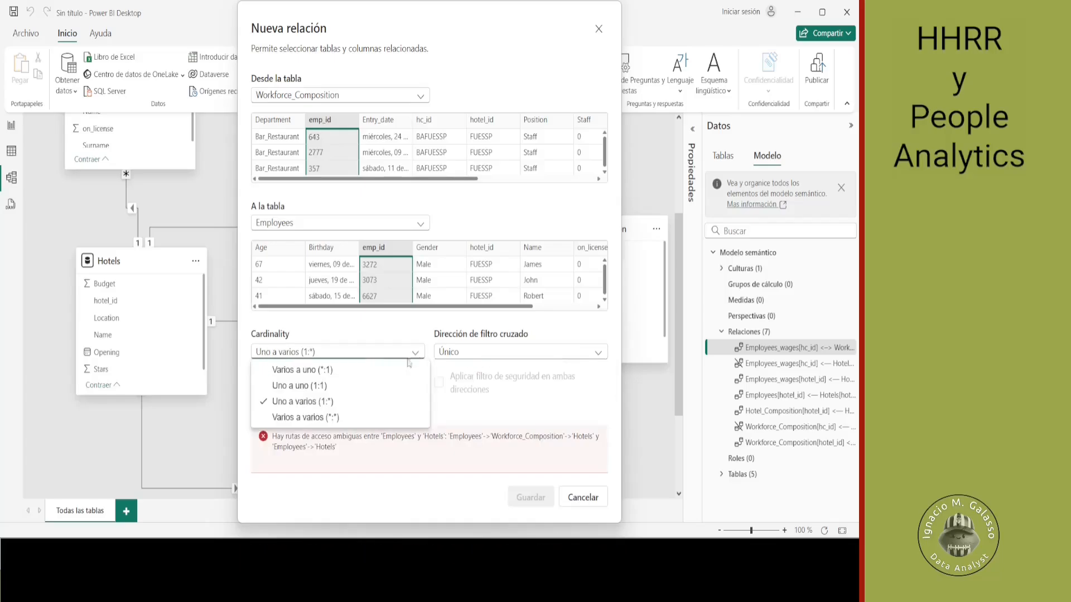
click(383, 417)
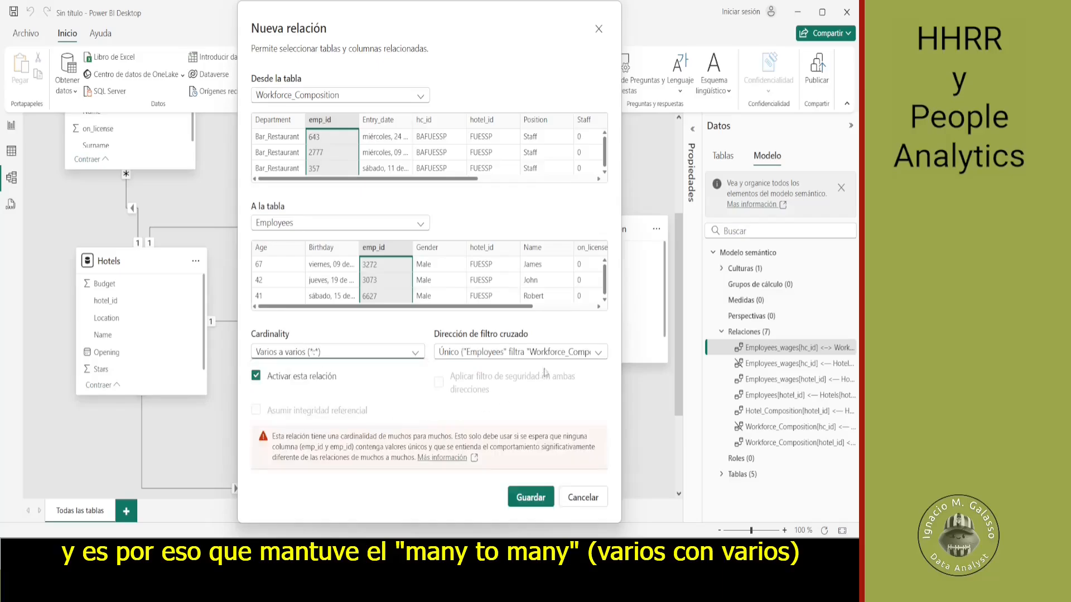
- Set the many-to-many relationship's cross-filter direction to single, with Workforce_Composition filtering Employees, and save the relationship
click(600, 353)
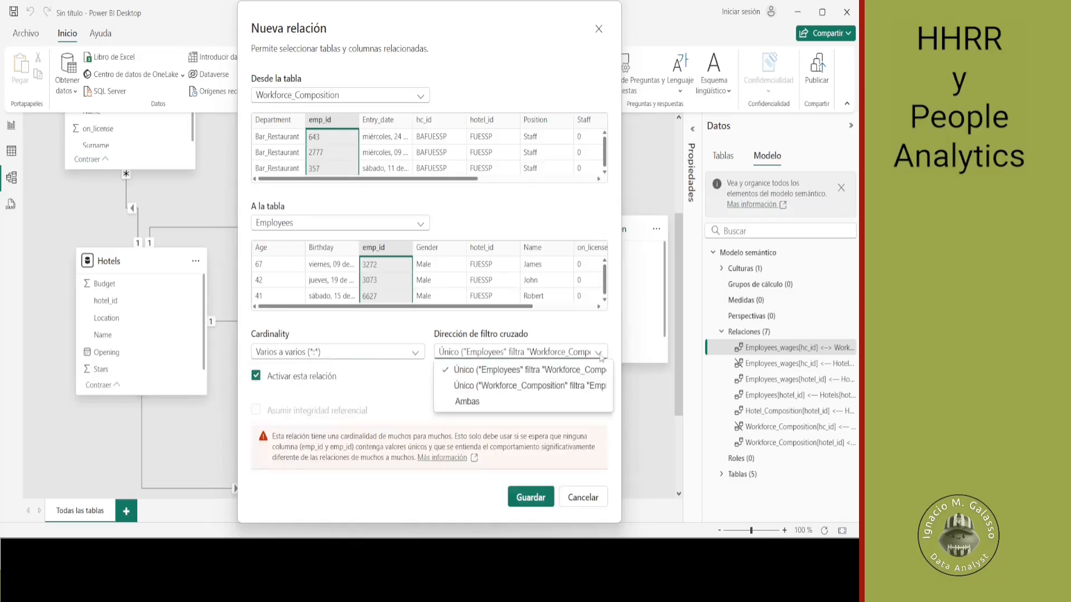
click(567, 385)
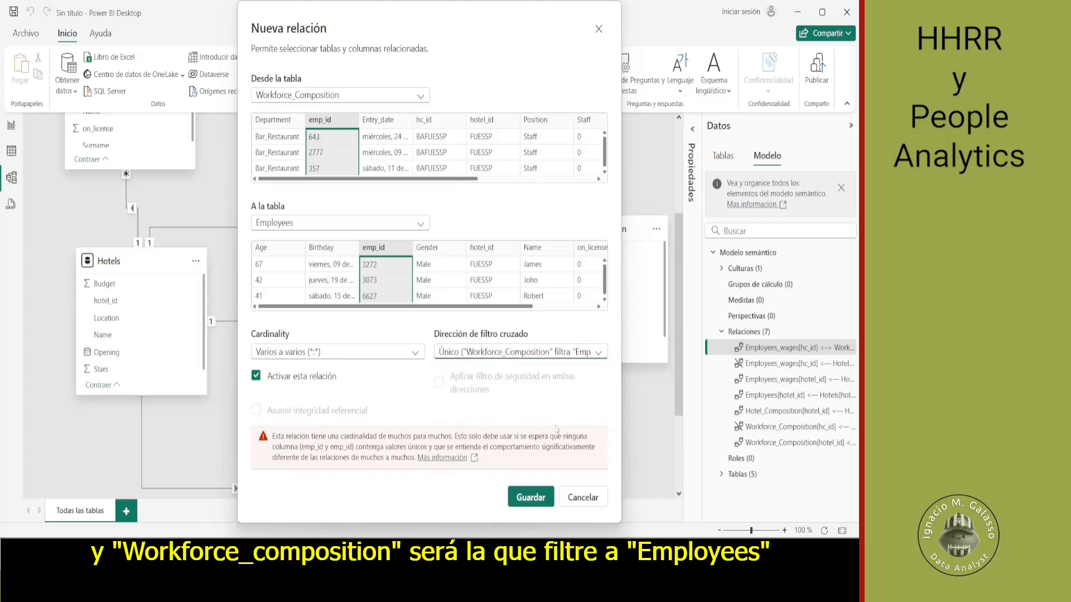
click(535, 495)
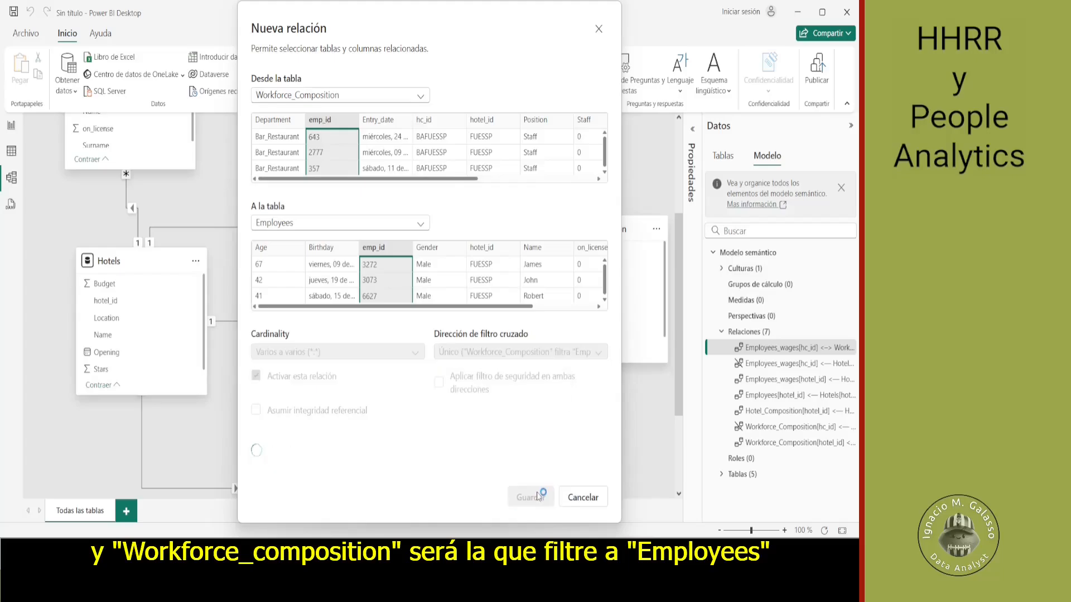
key(alt+Tab)
key(alt+Tab)
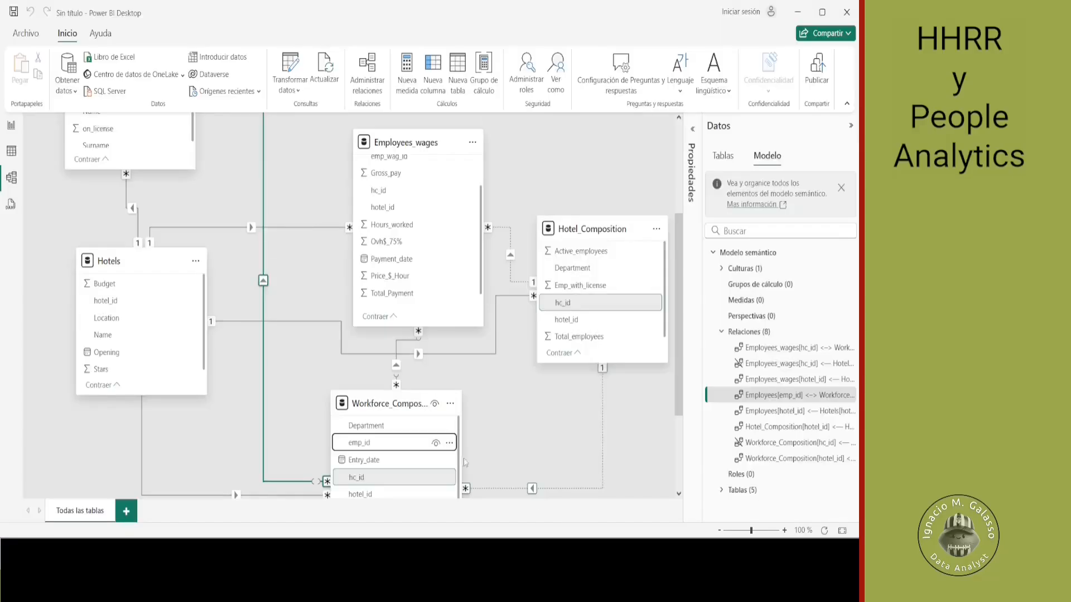
- Return to the report's Workforce Composition page and make the stacked column chart taller
click(11, 125)
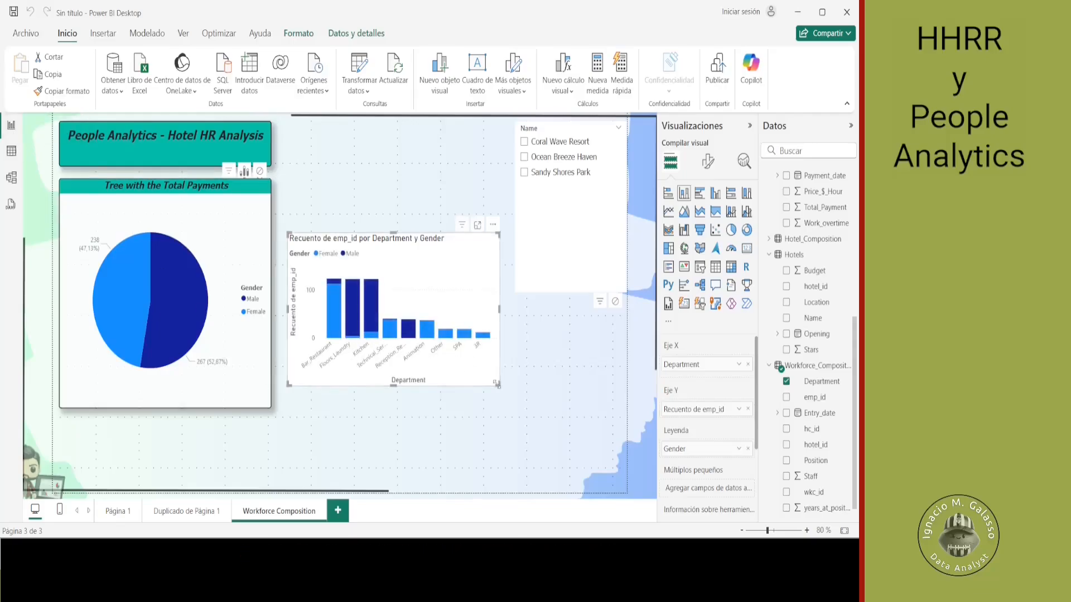
drag(498, 384, 501, 457)
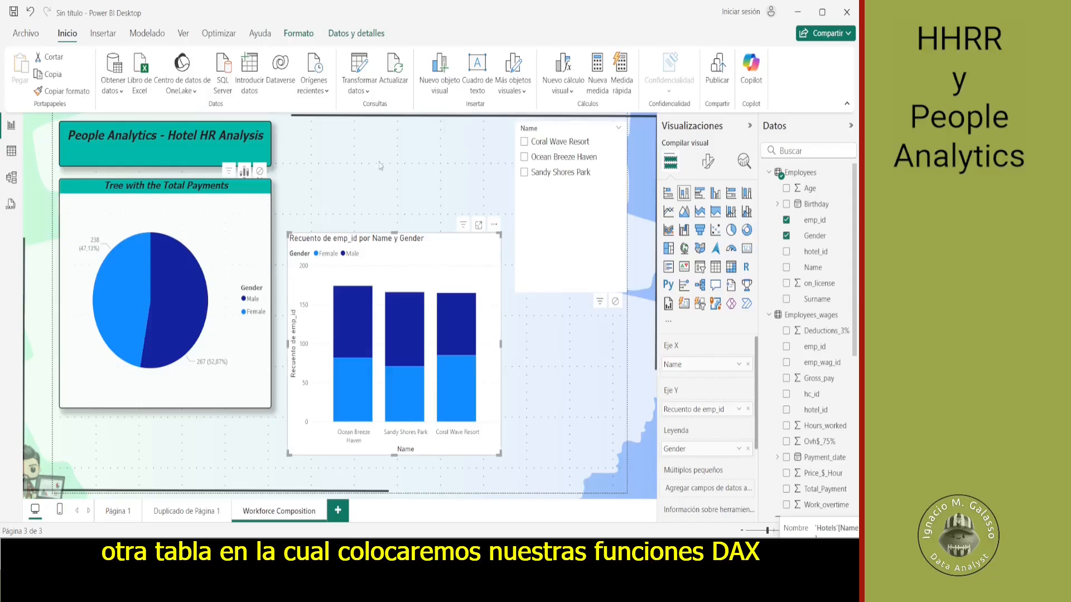
- Create a new empty calculated table named DAX_Functions
click(98, 37)
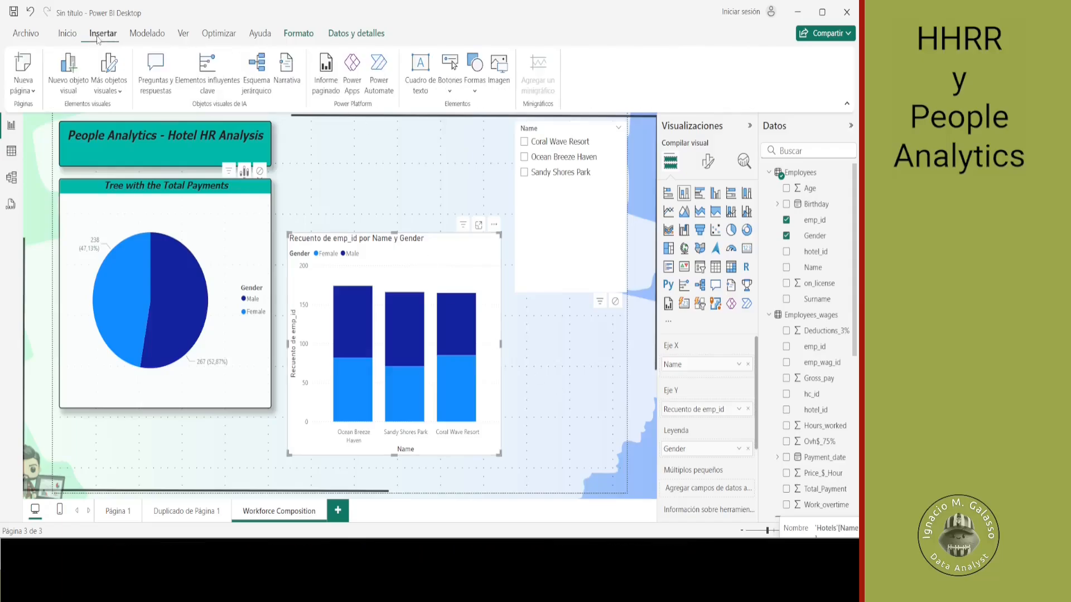
click(67, 35)
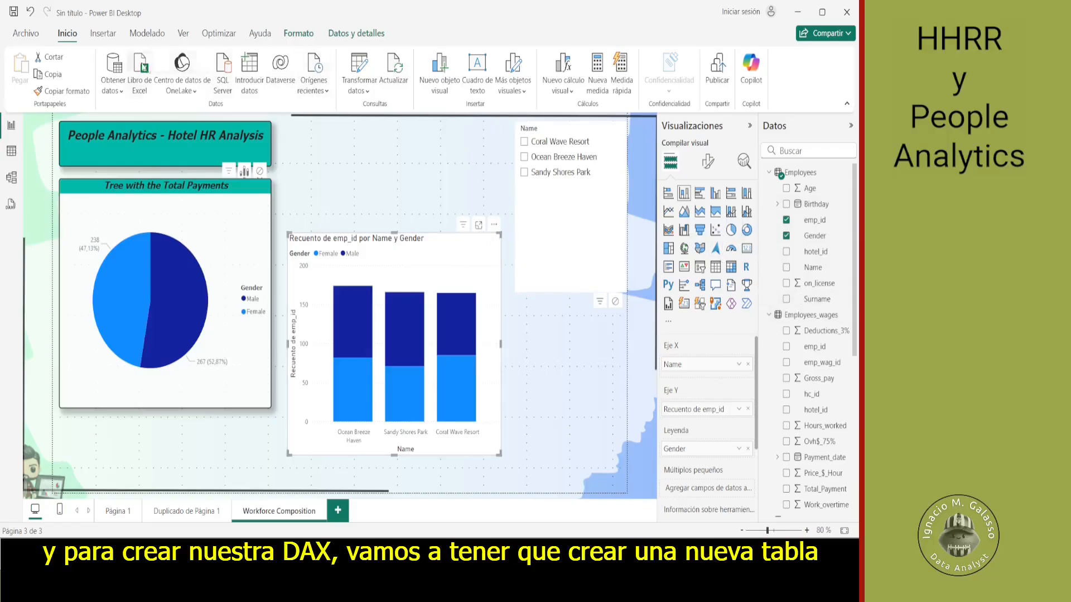
click(104, 35)
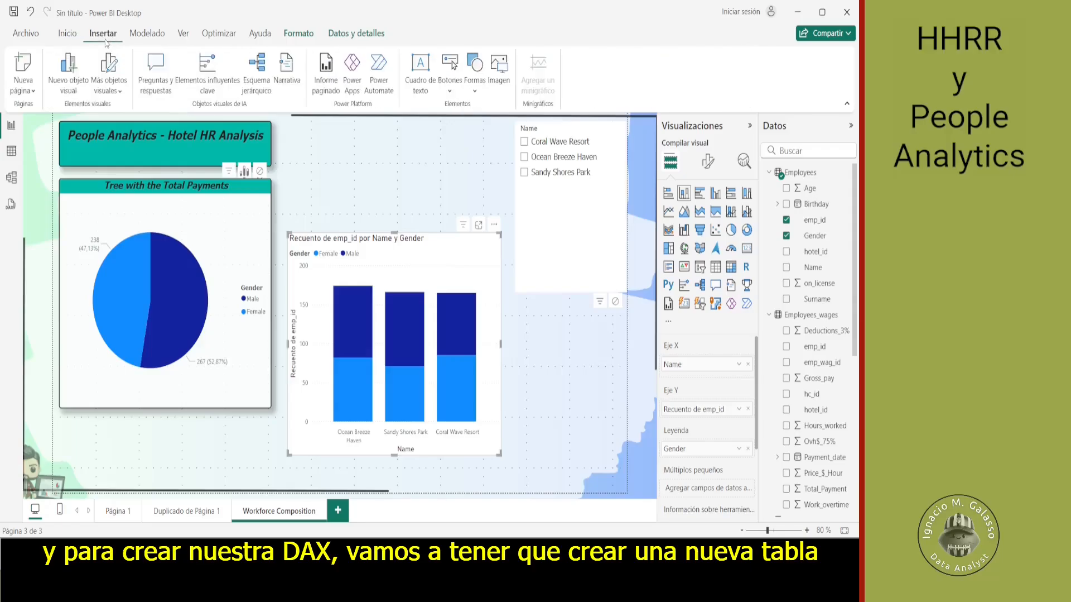
click(146, 35)
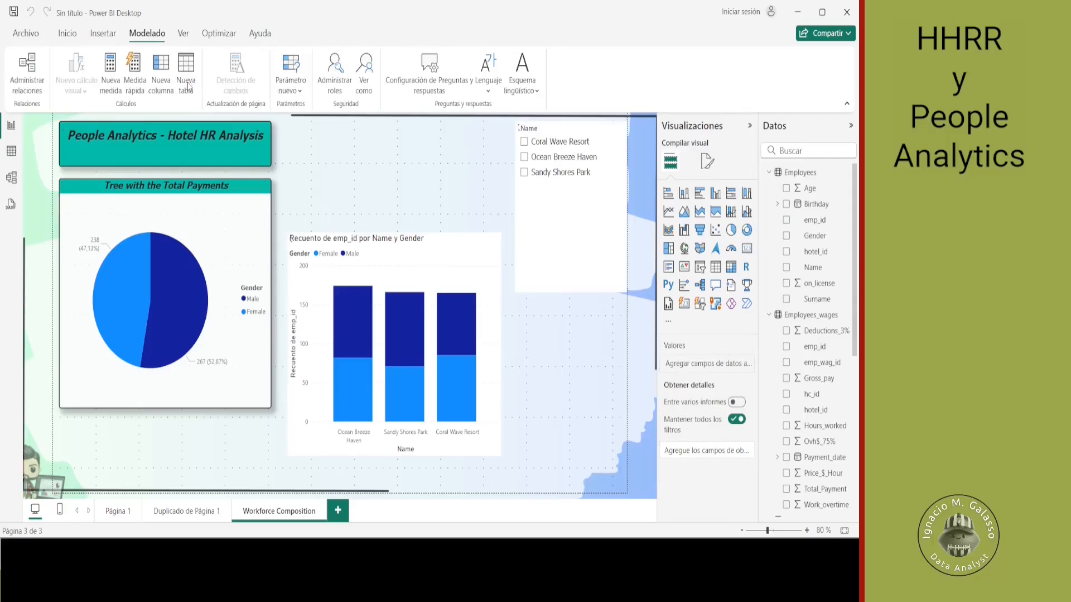
click(186, 85)
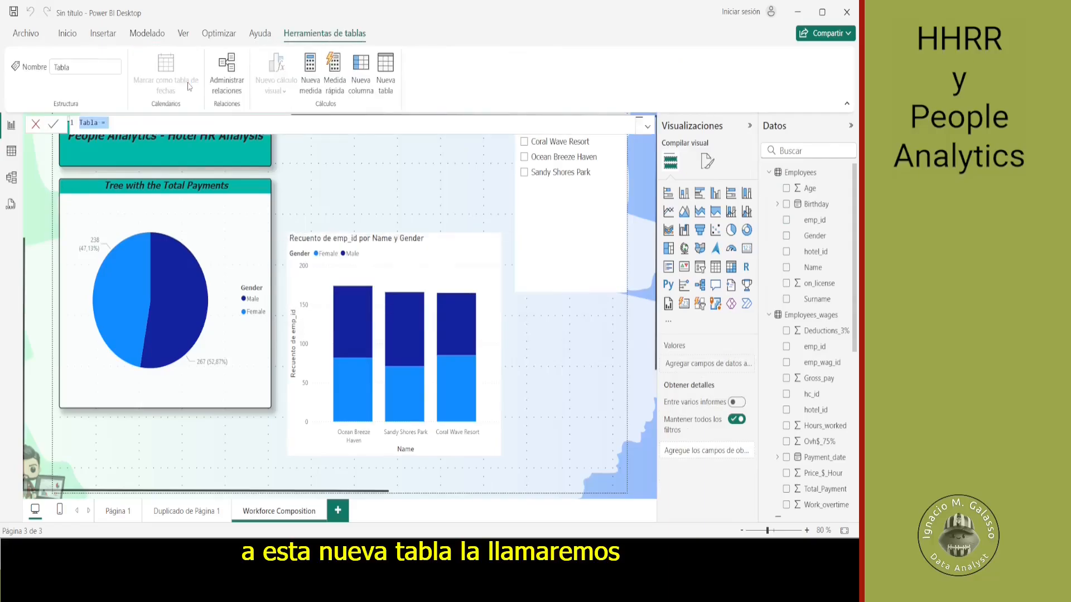
text(DAX_)
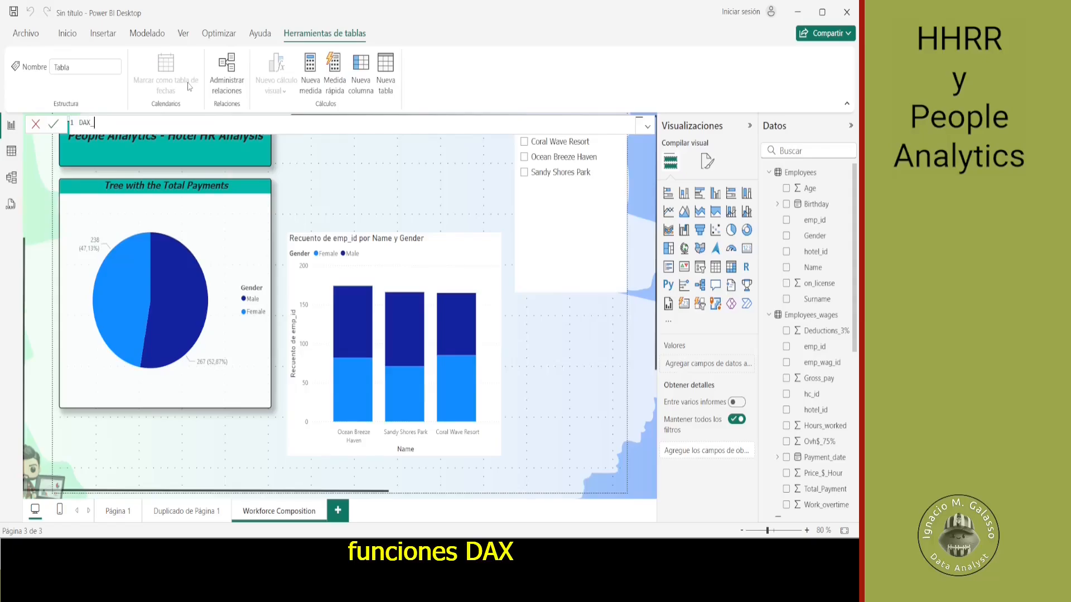
text(Functions =)
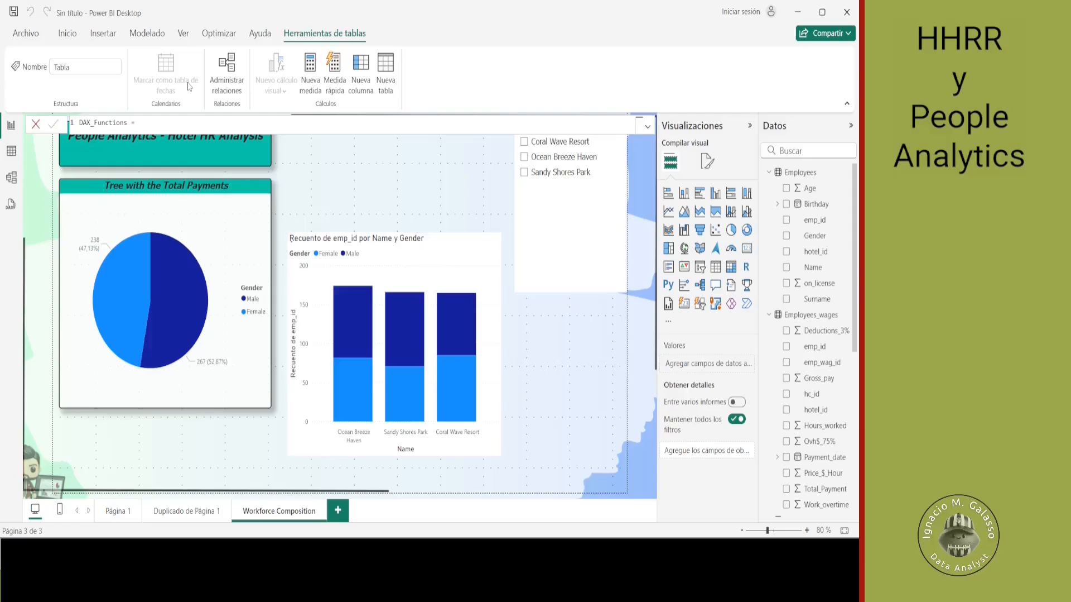
key(Return)
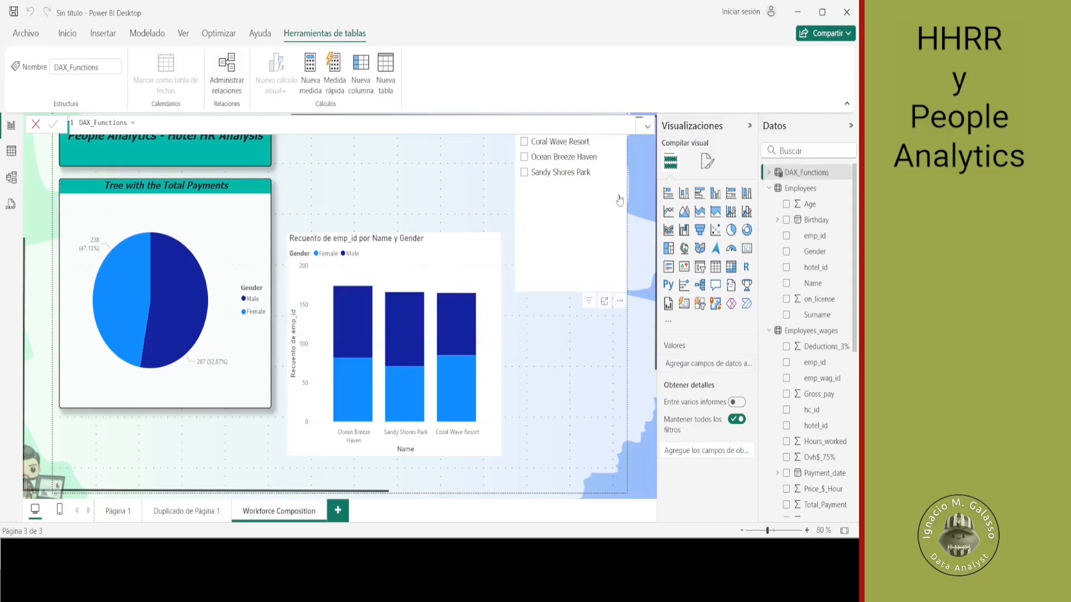
- In the DAX_Functions table, add the measure emp_rows = COUNT(Employees[emp_id])
click(769, 172)
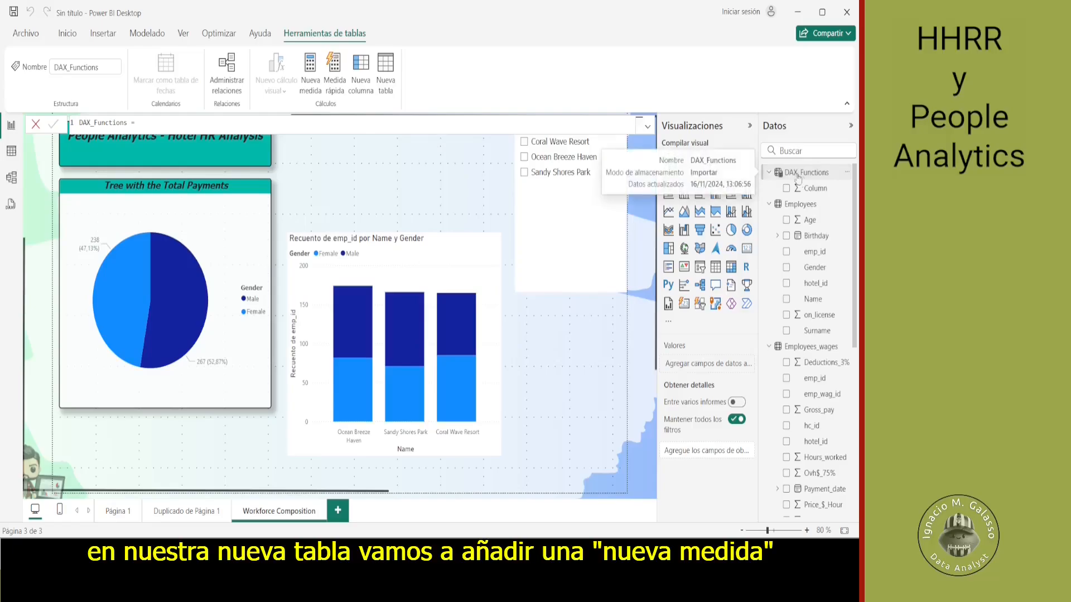
click(311, 78)
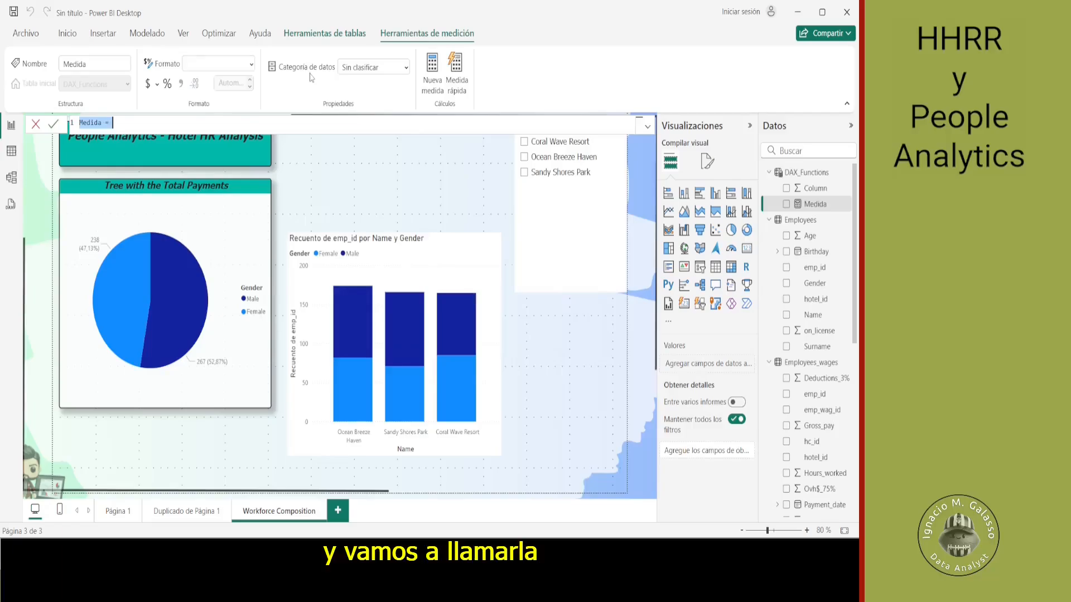
text(e)
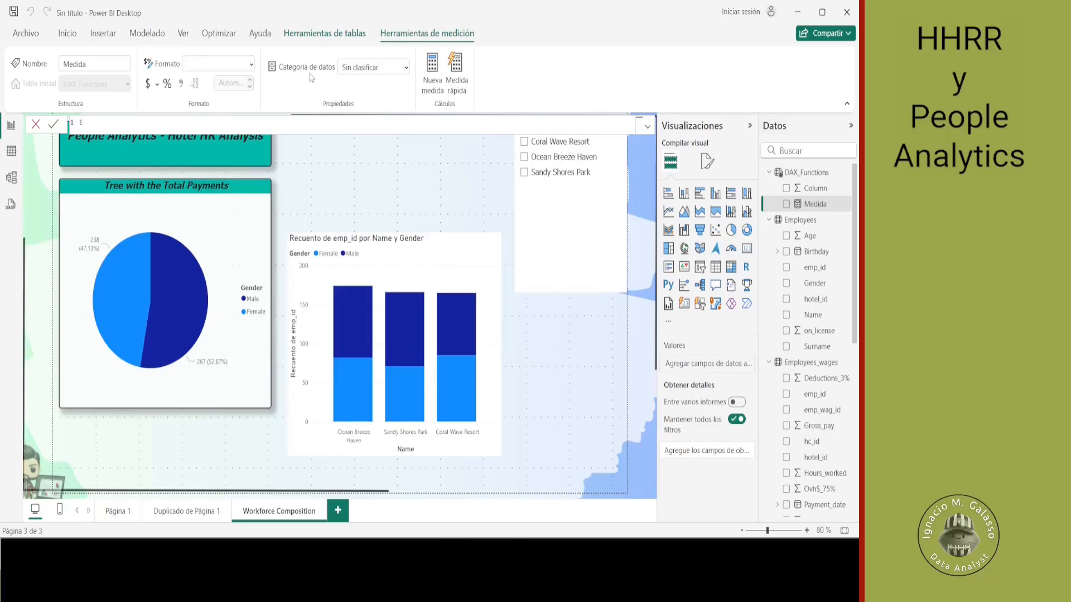
text(mp_row)
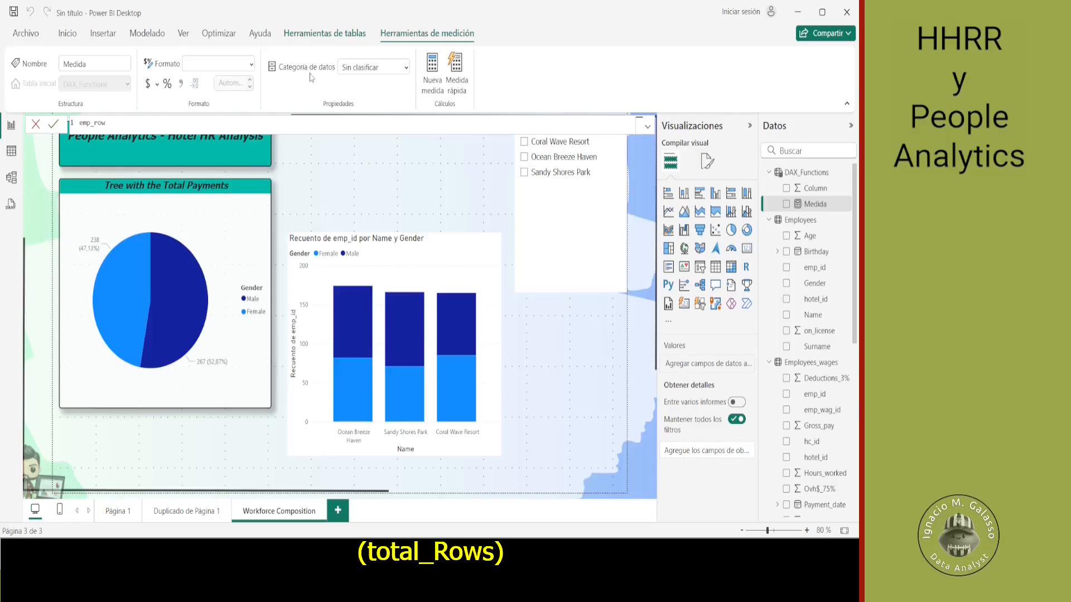
text(s = CO)
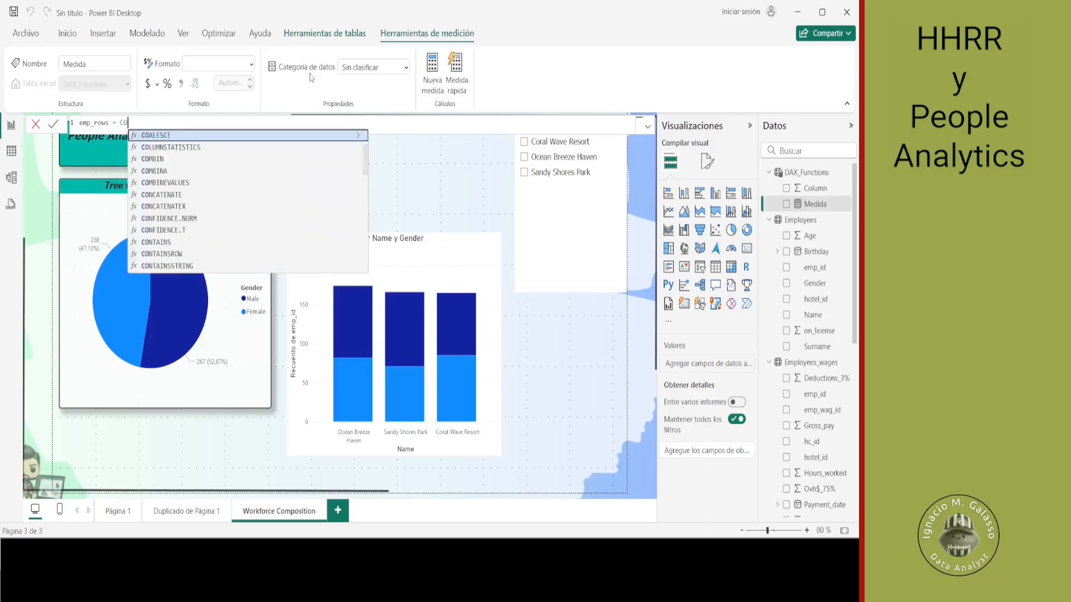
text(U)
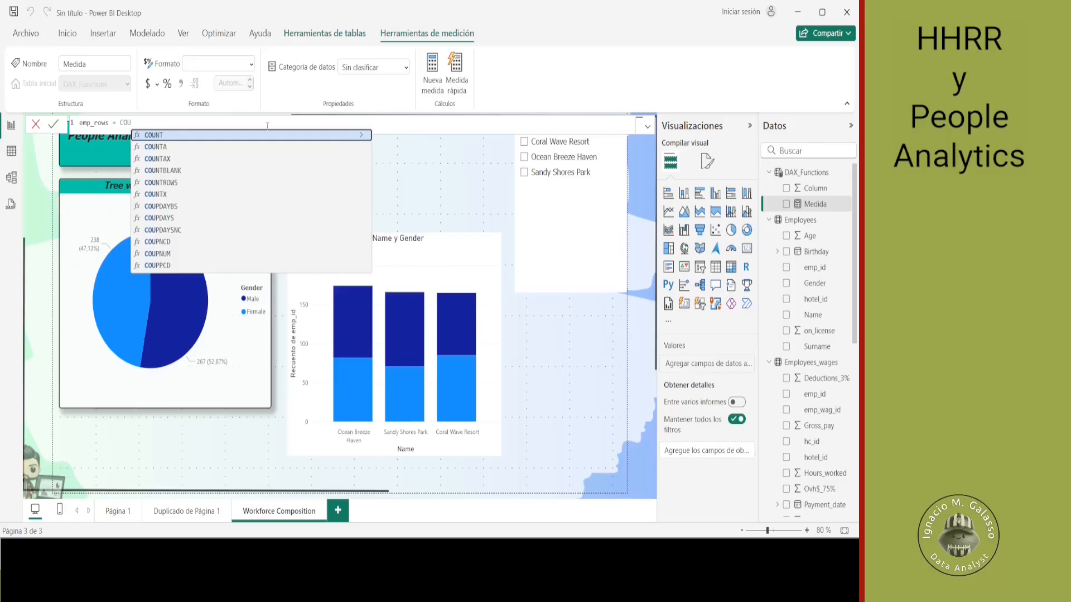
click(266, 136)
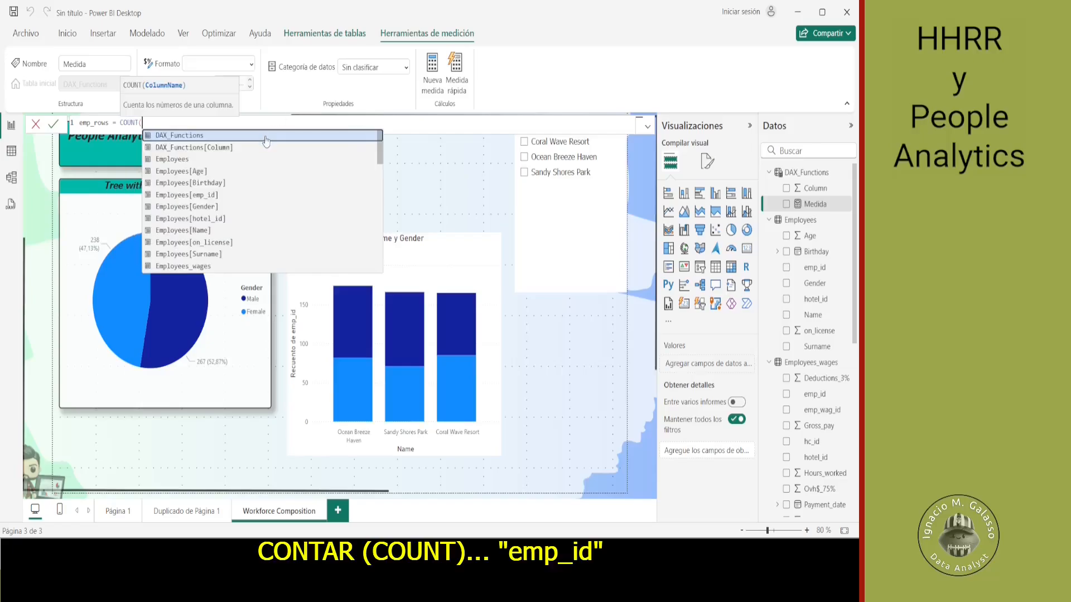
click(239, 194)
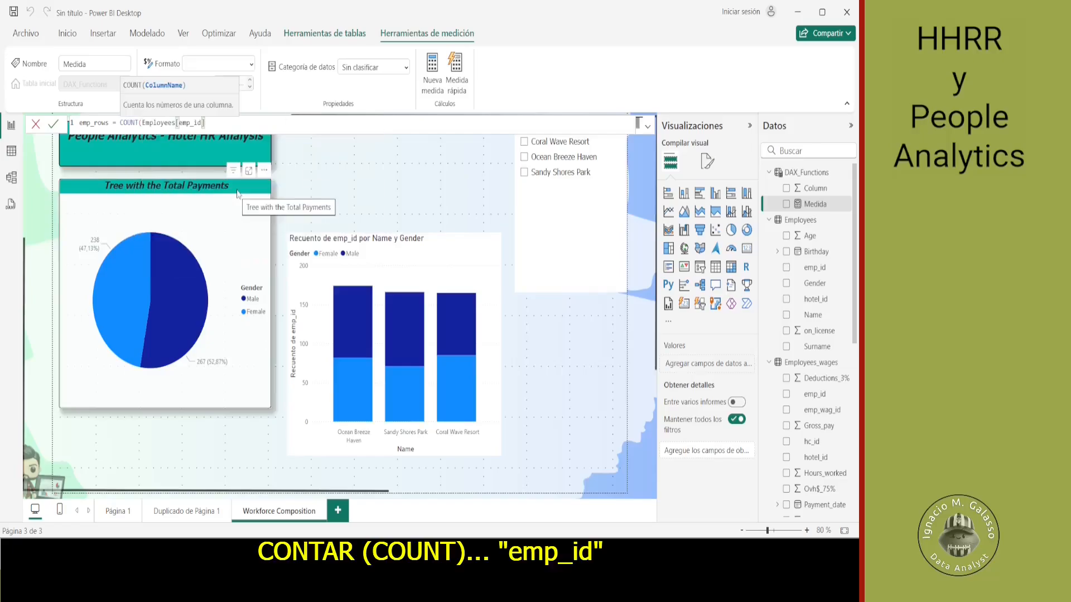
text())
key(Return)
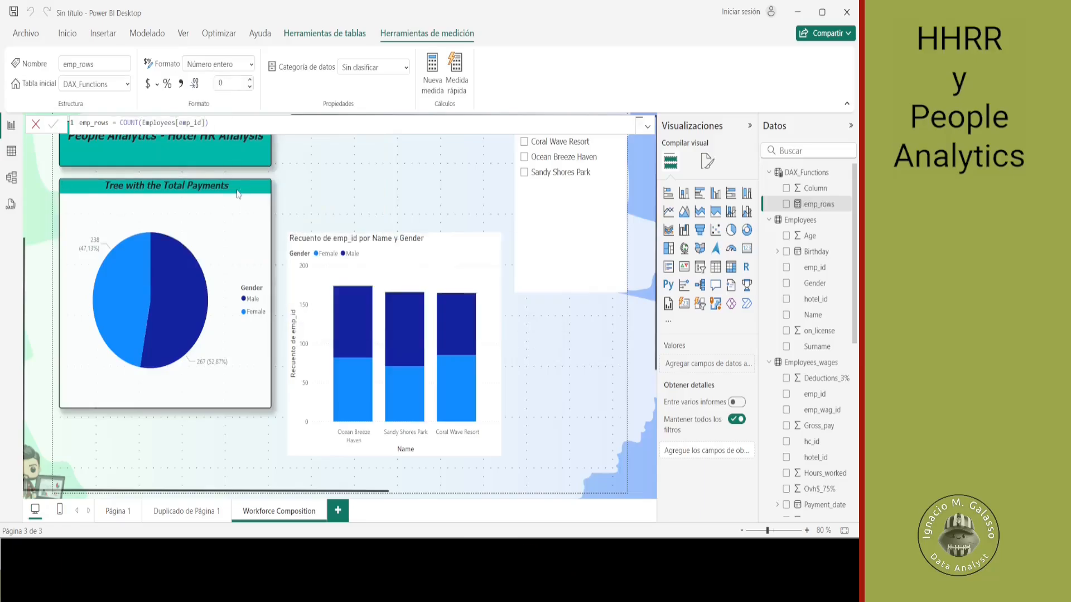
- Replace the emp_id count on the stacked column chart's Y axis with the emp_rows measure
click(406, 276)
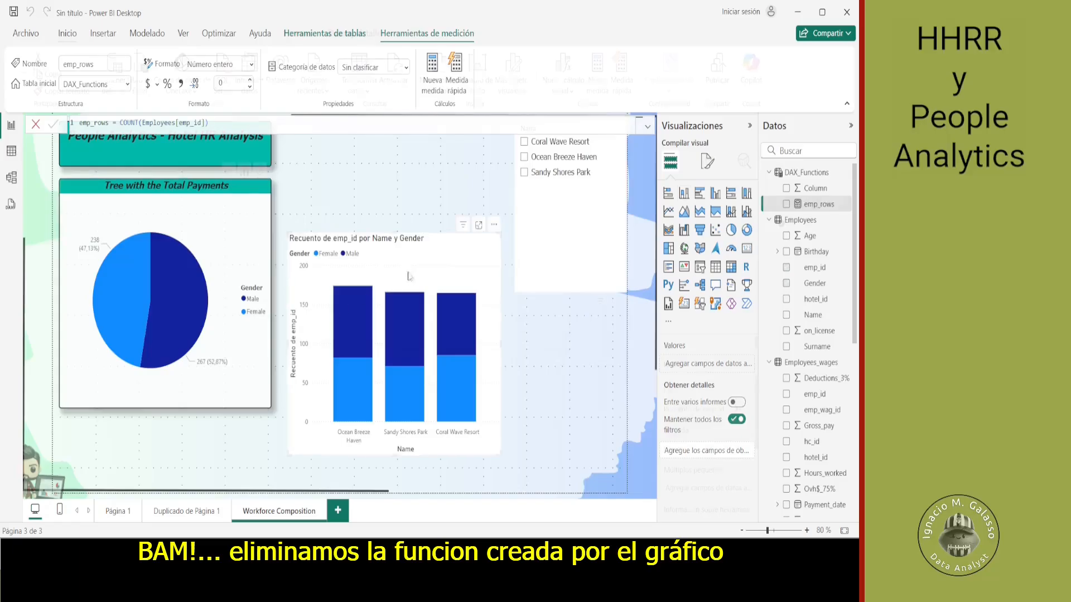
click(748, 409)
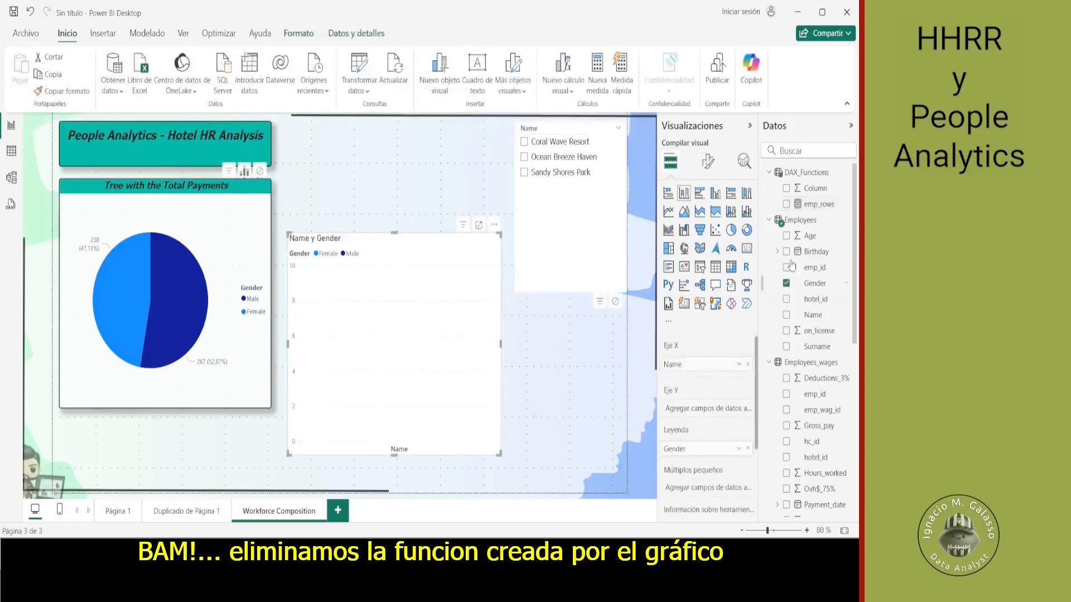
drag(825, 212, 718, 417)
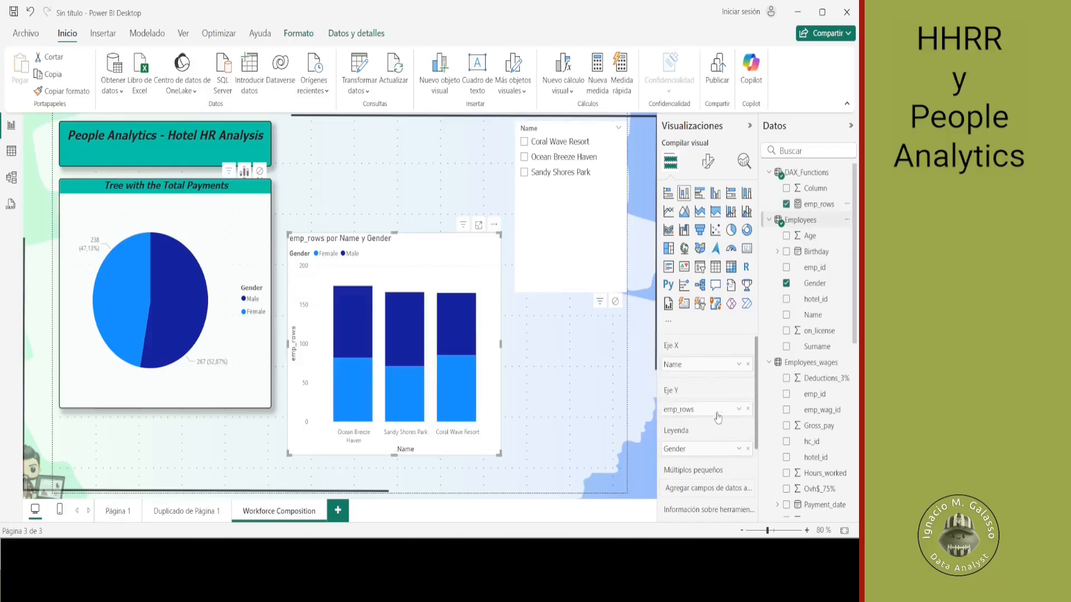